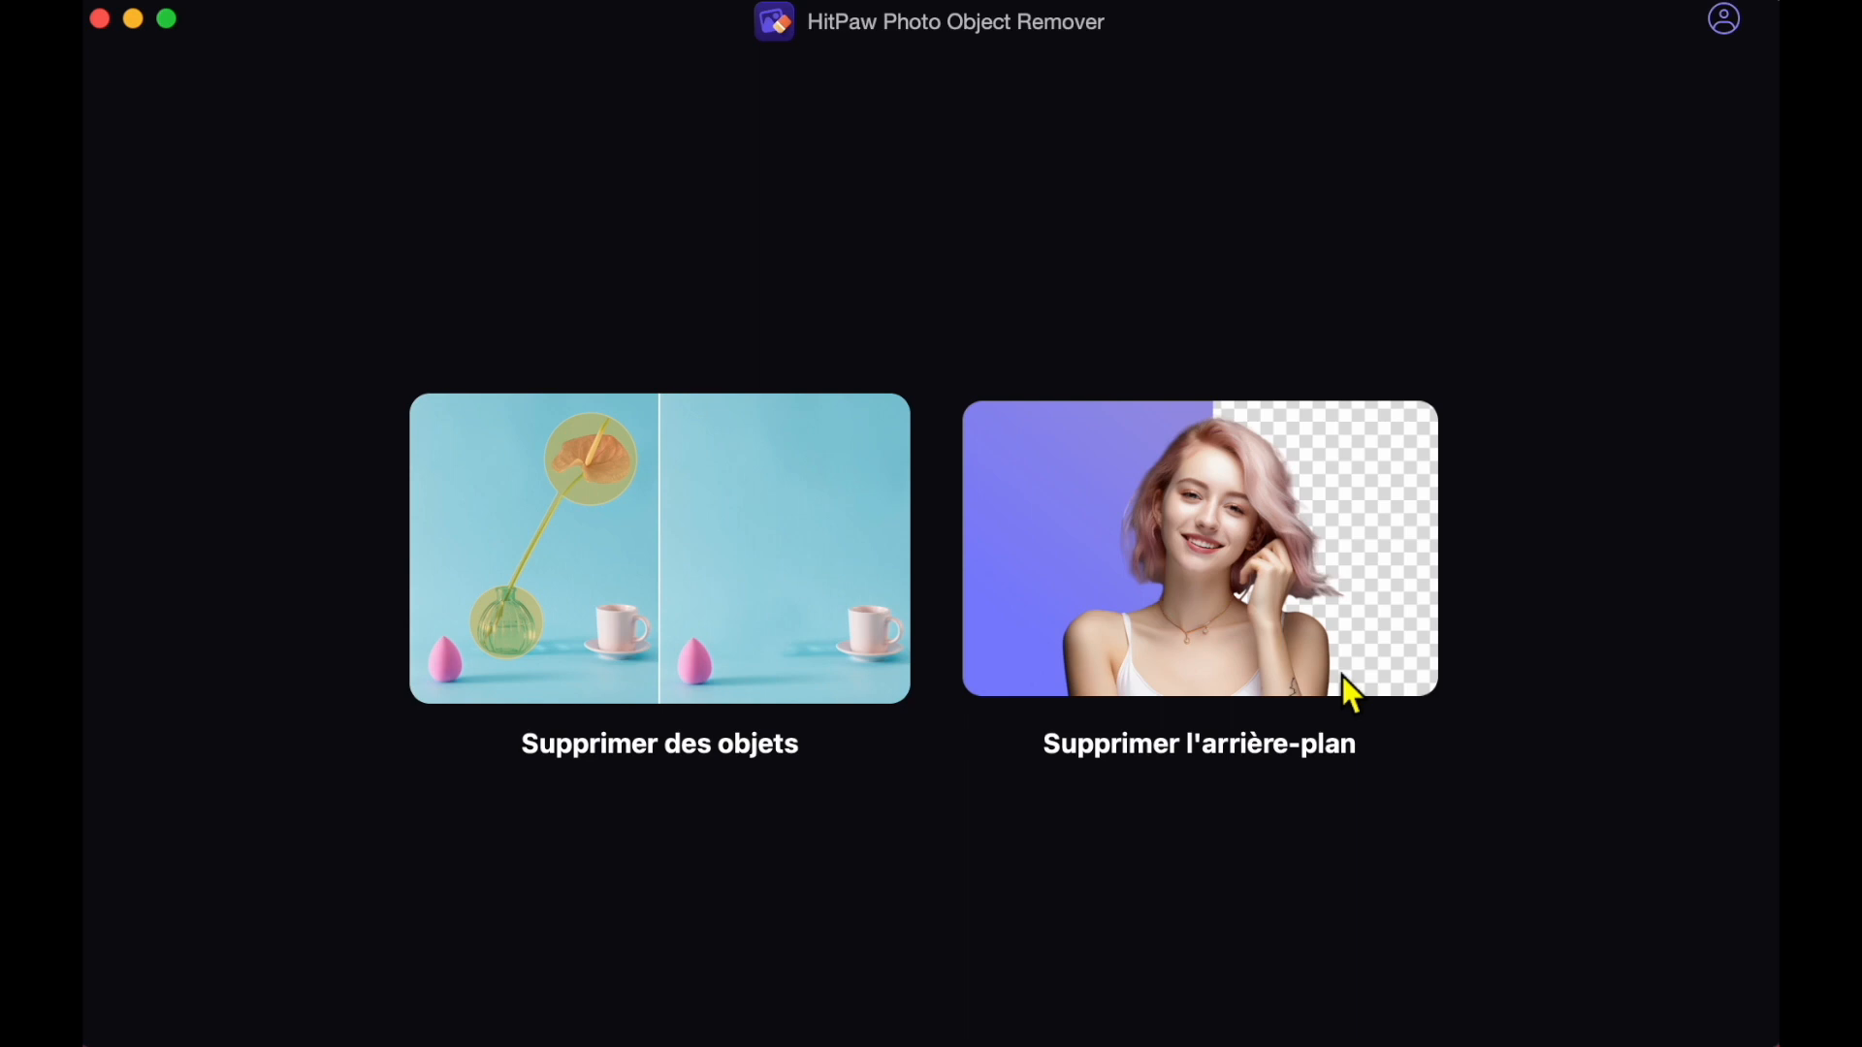
Load the five pexels JPG photos from the rush4 folder for background removal and remove their backgrounds.
click(1240, 543)
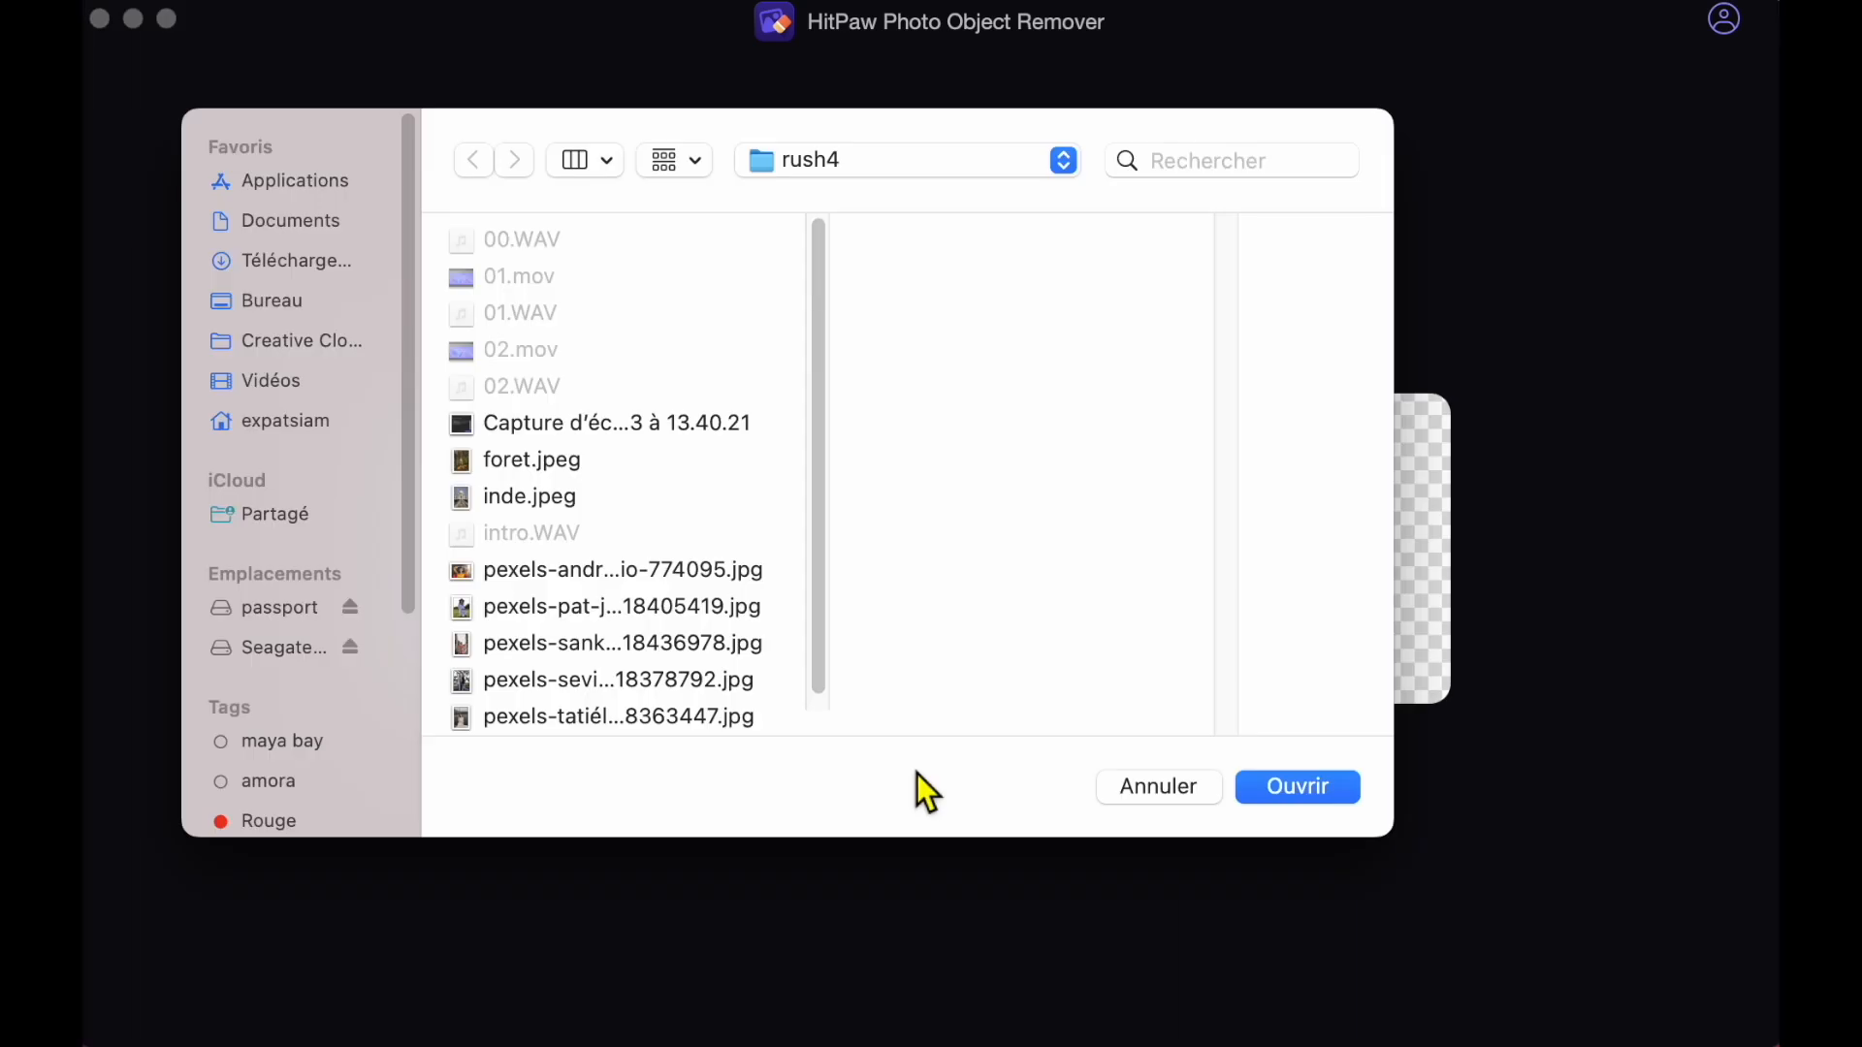
scroll(785, 678, down, 1)
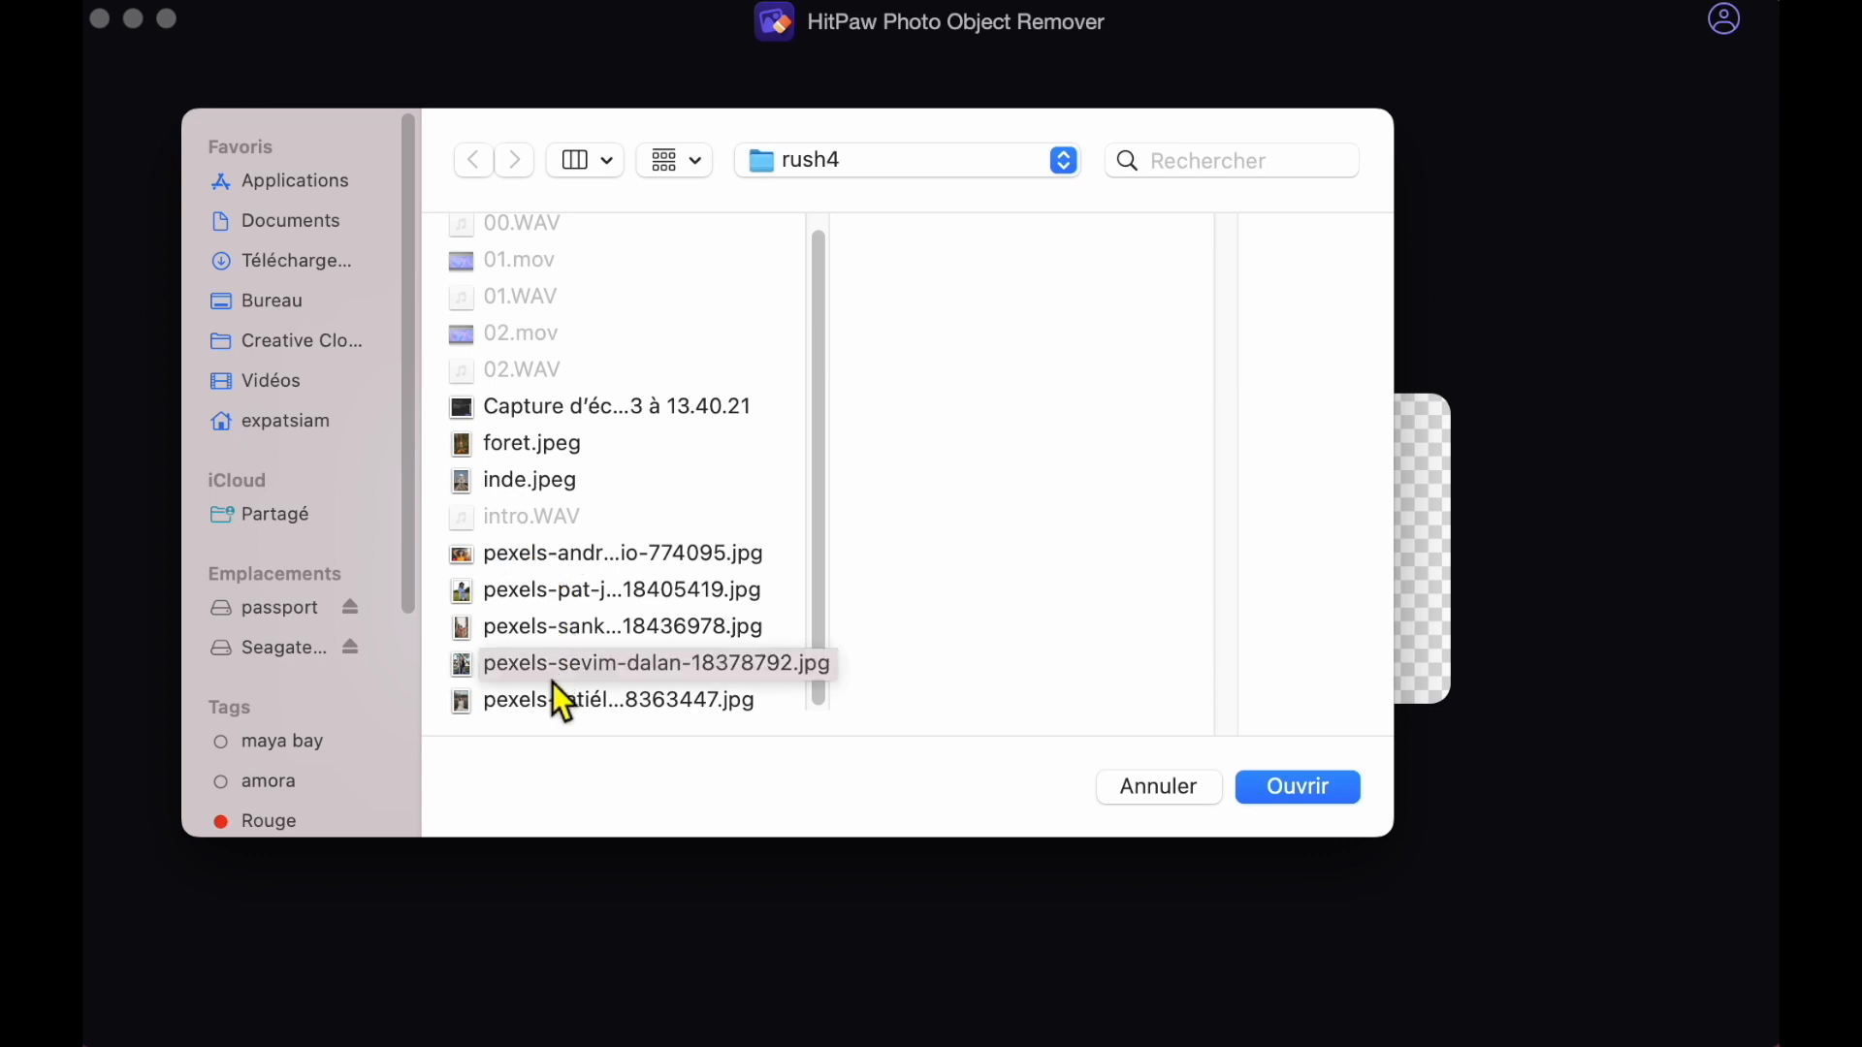
click(778, 556)
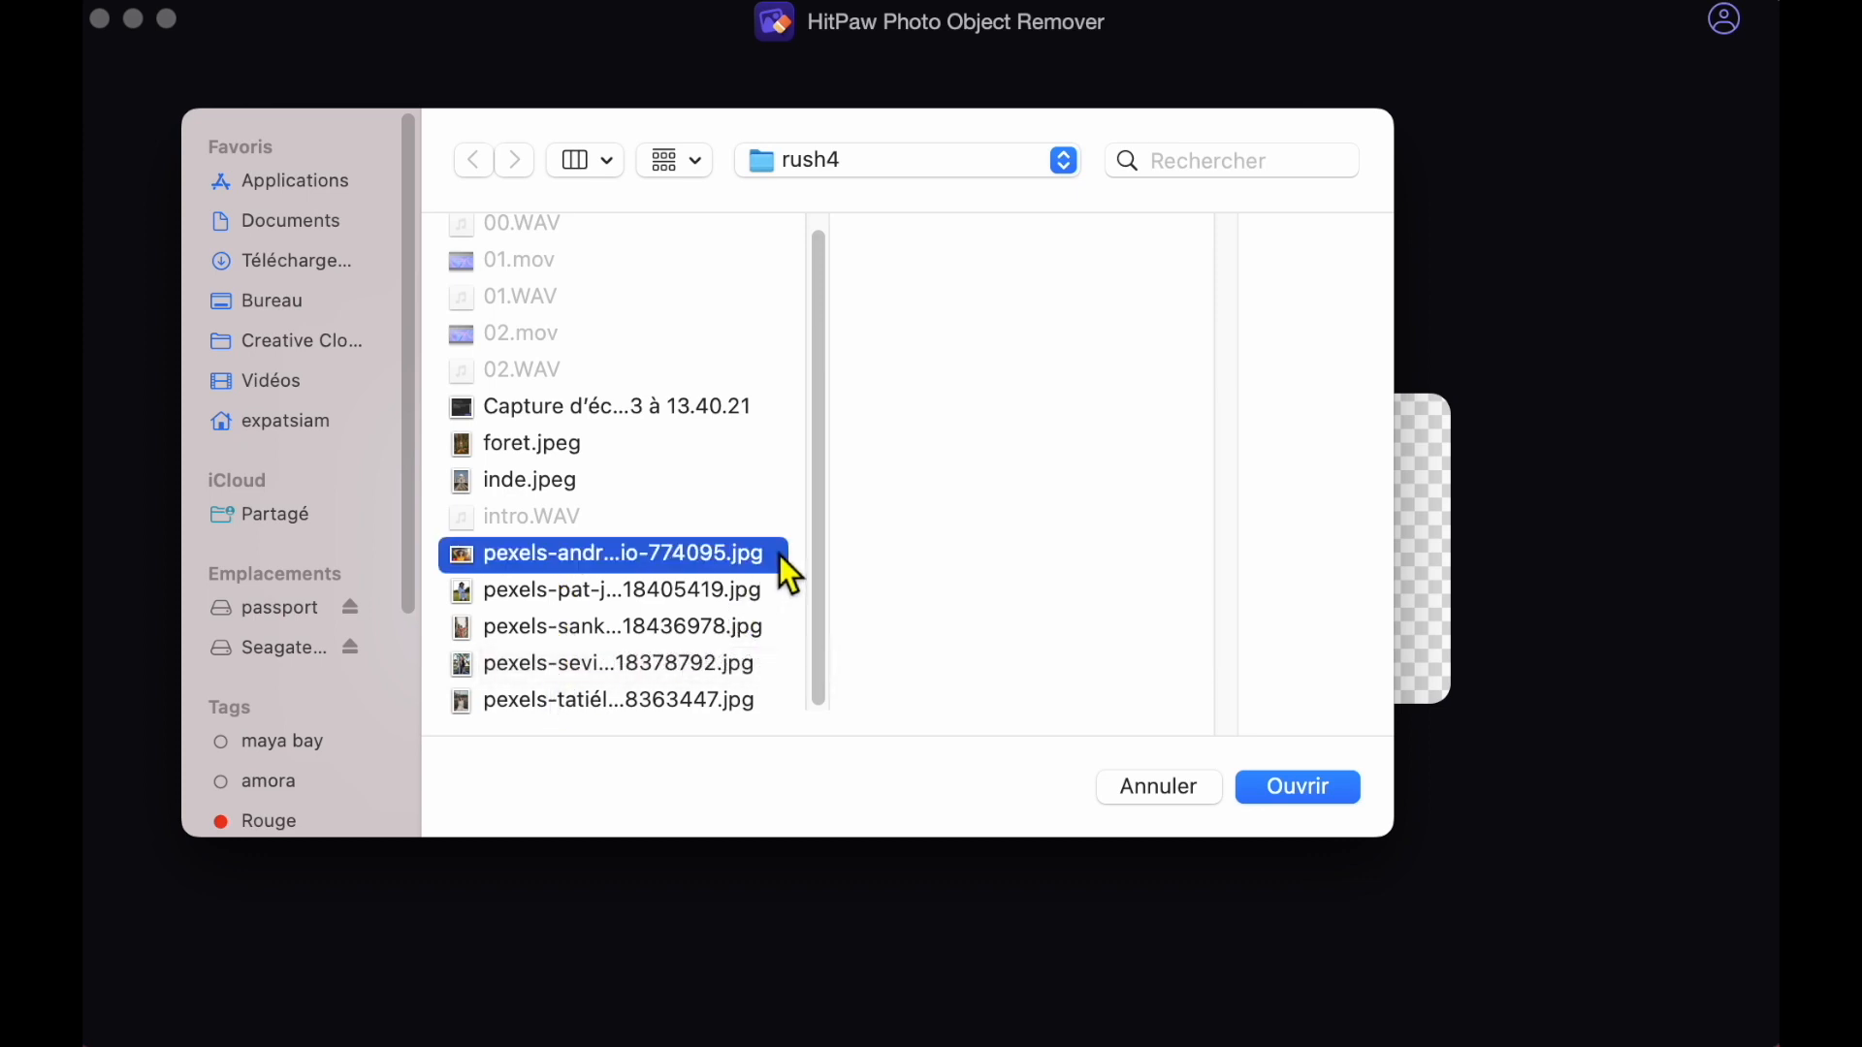
shift+click(779, 595)
shift+click(776, 626)
shift+click(766, 663)
shift+click(768, 700)
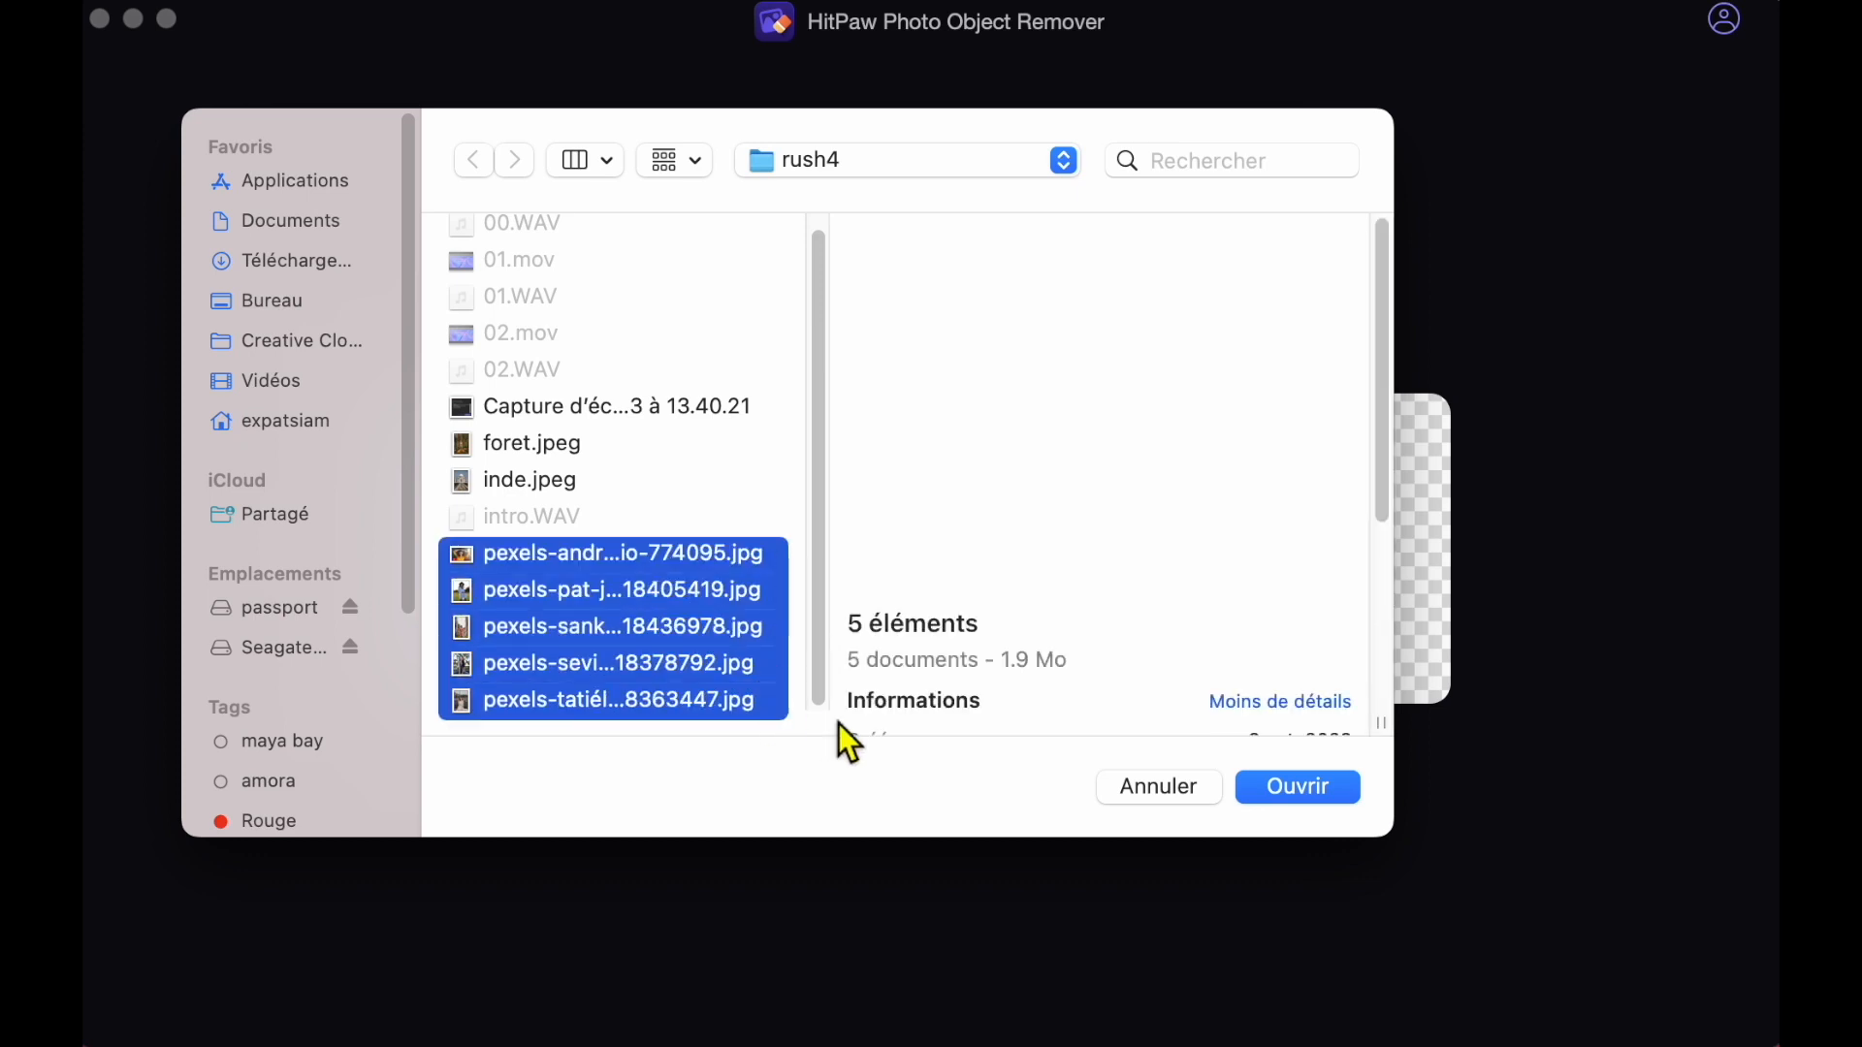
click(1290, 787)
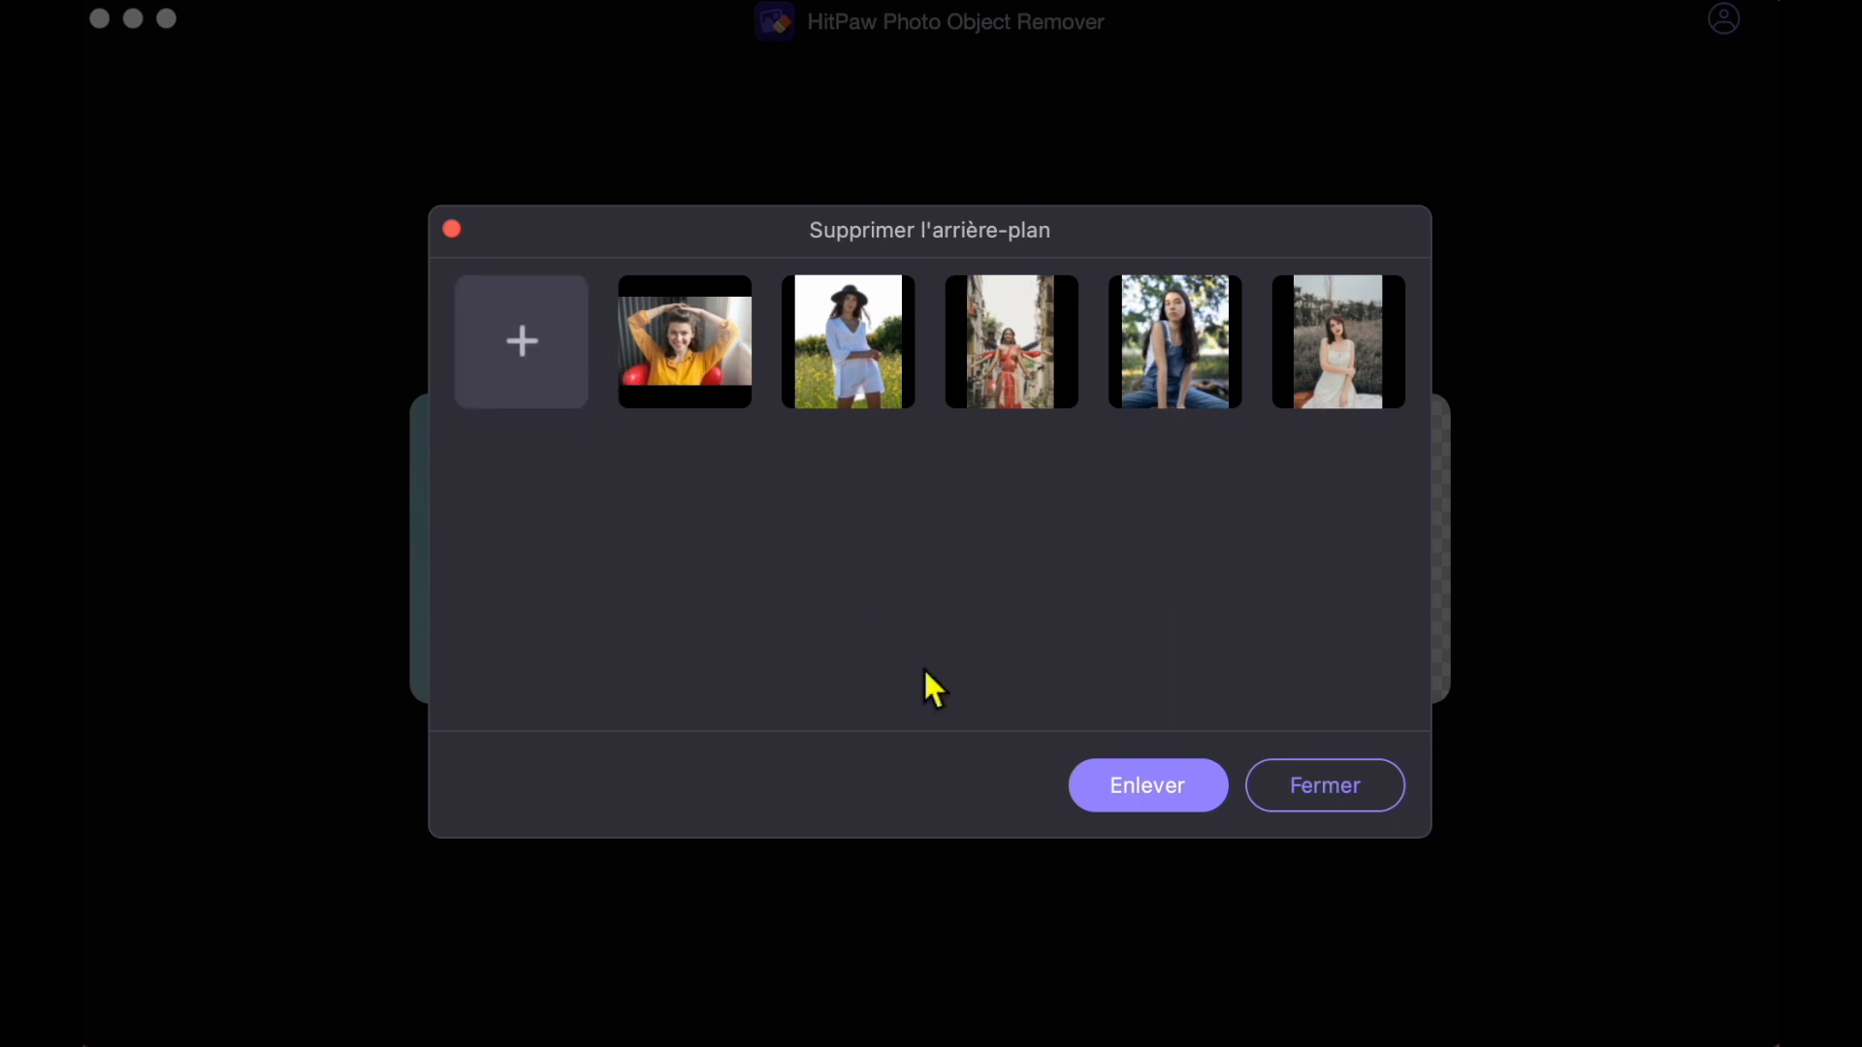
click(1191, 789)
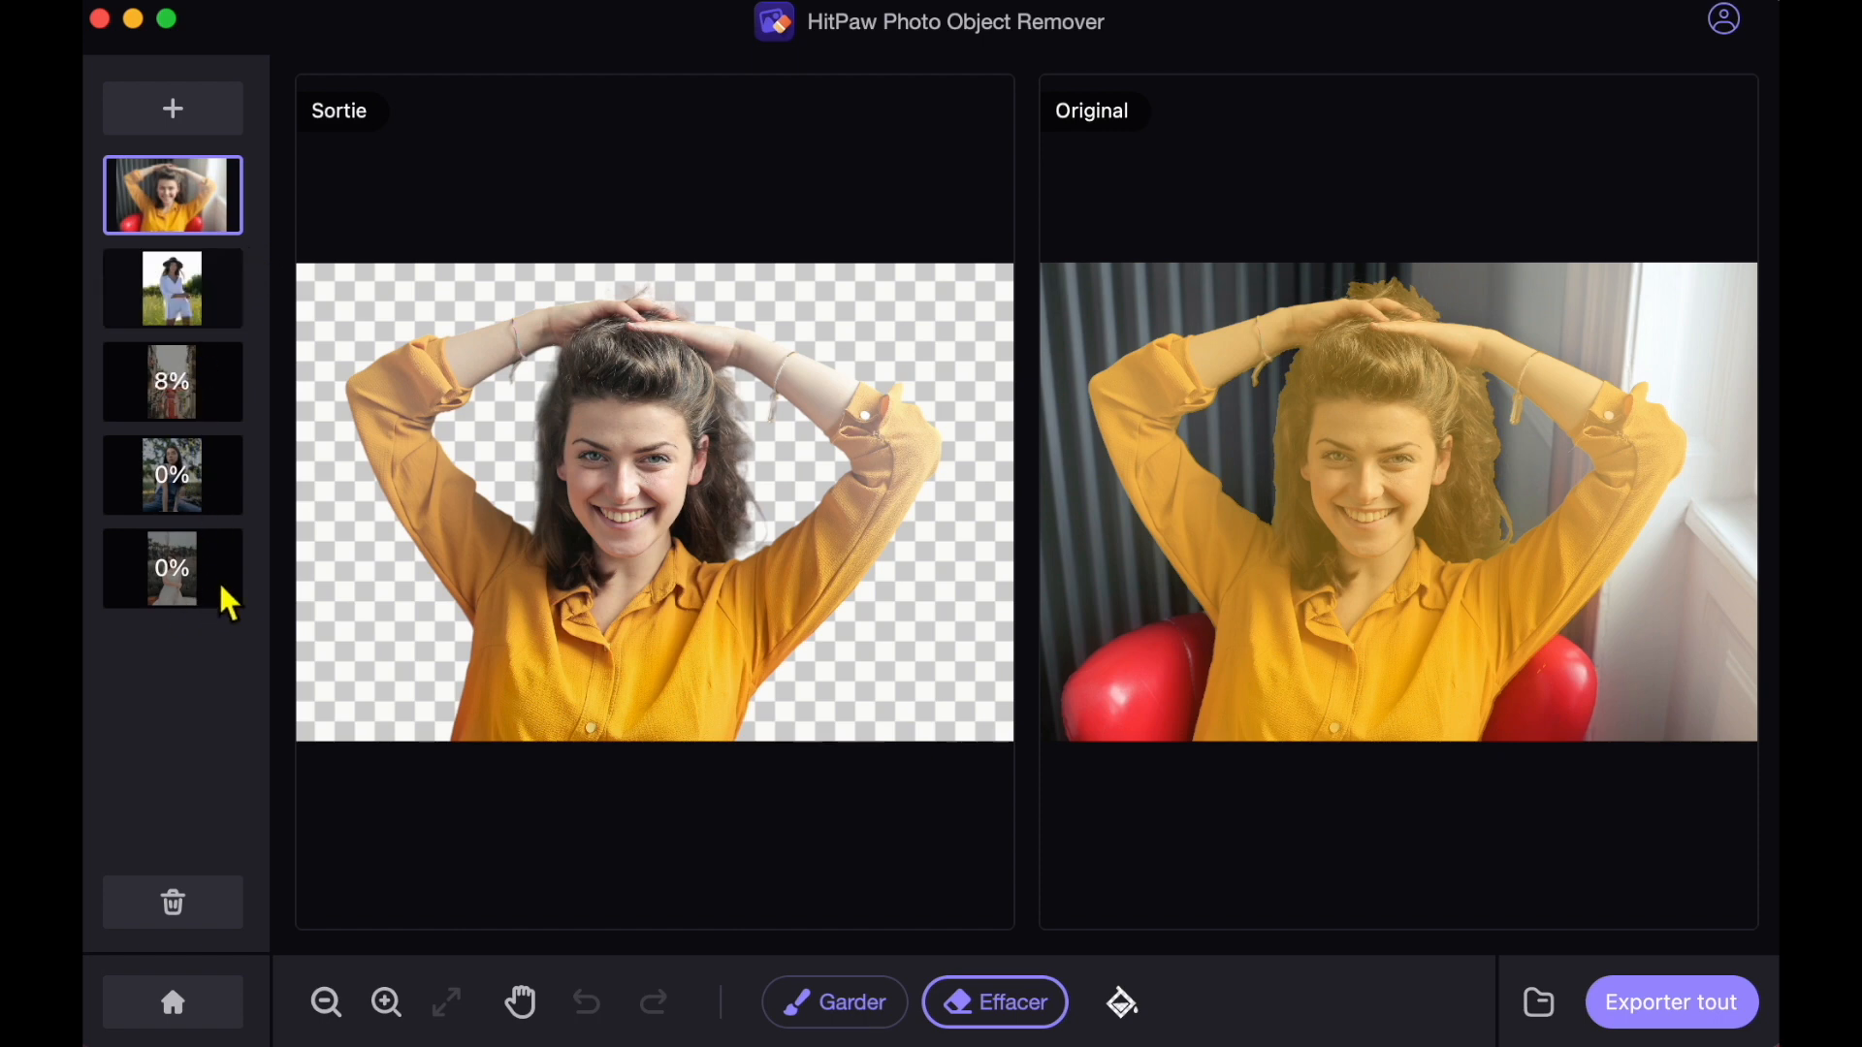
Examine the cutouts of the other four photos, checking the hair edges of the woman in the hat up close.
mouse_move(175, 315)
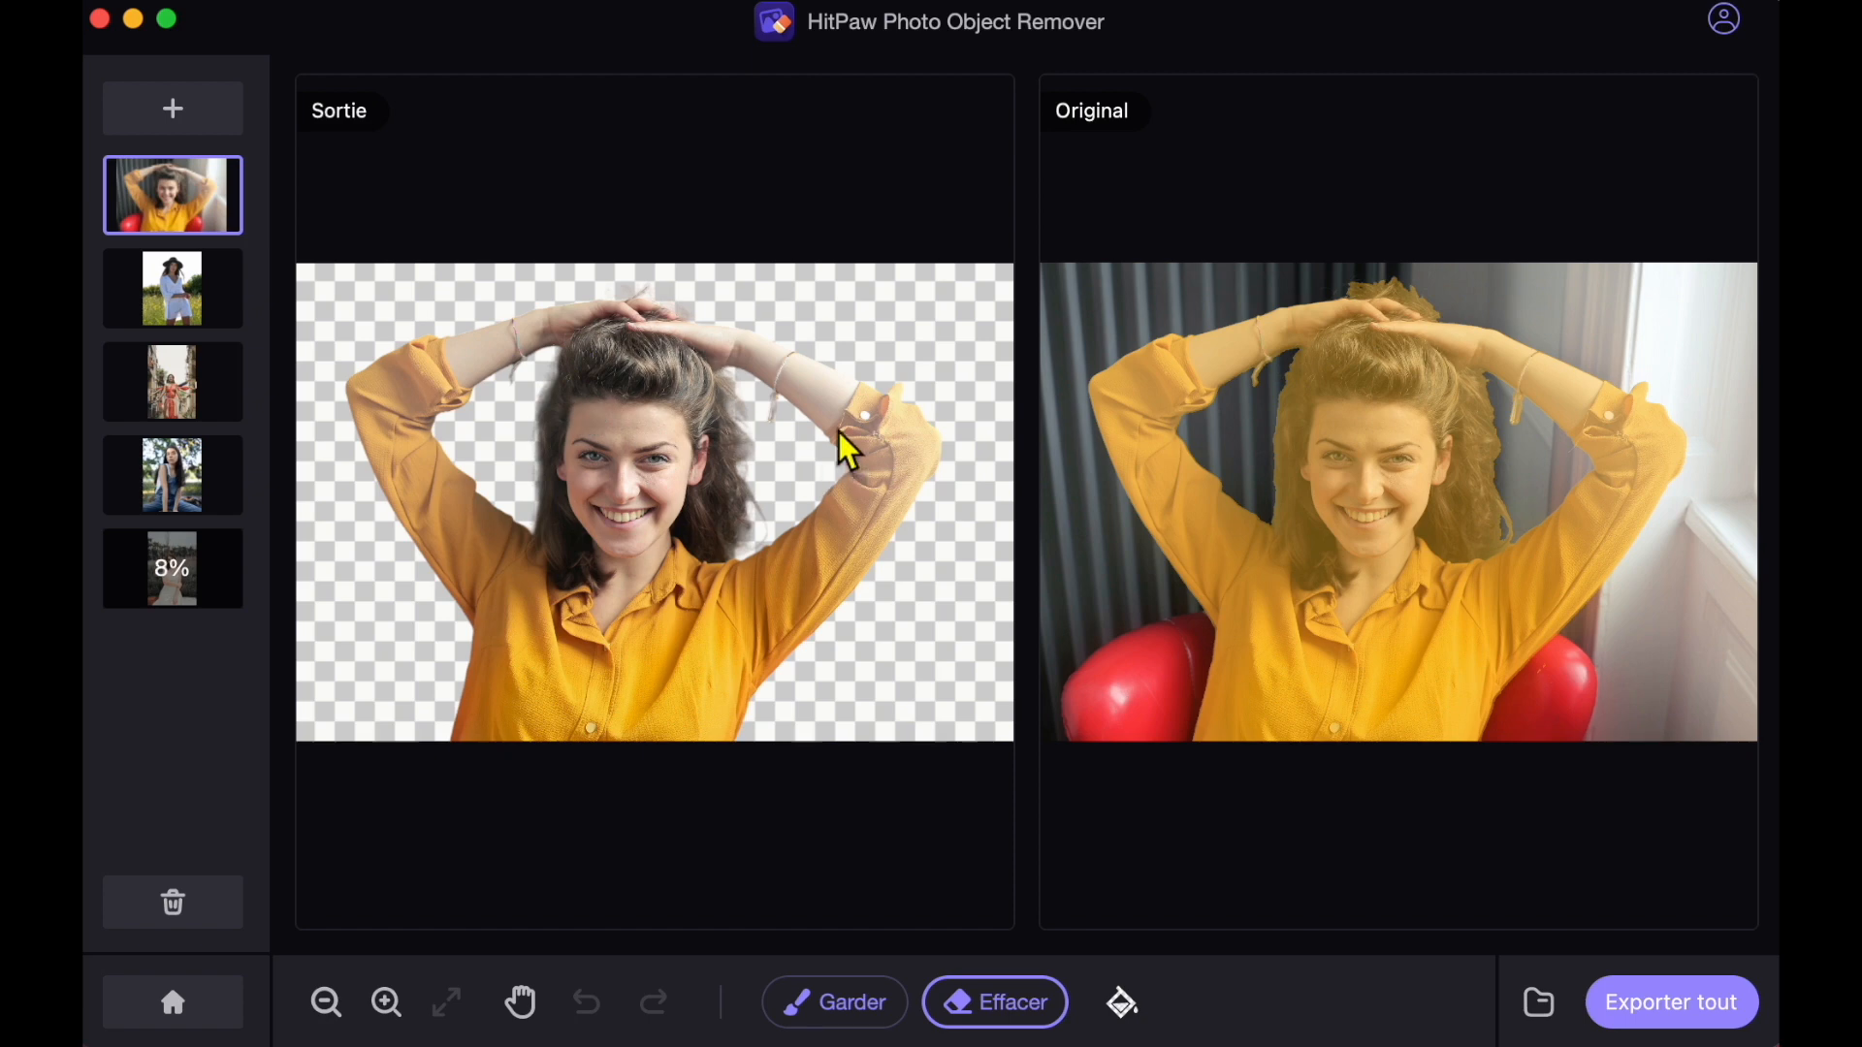
click(180, 305)
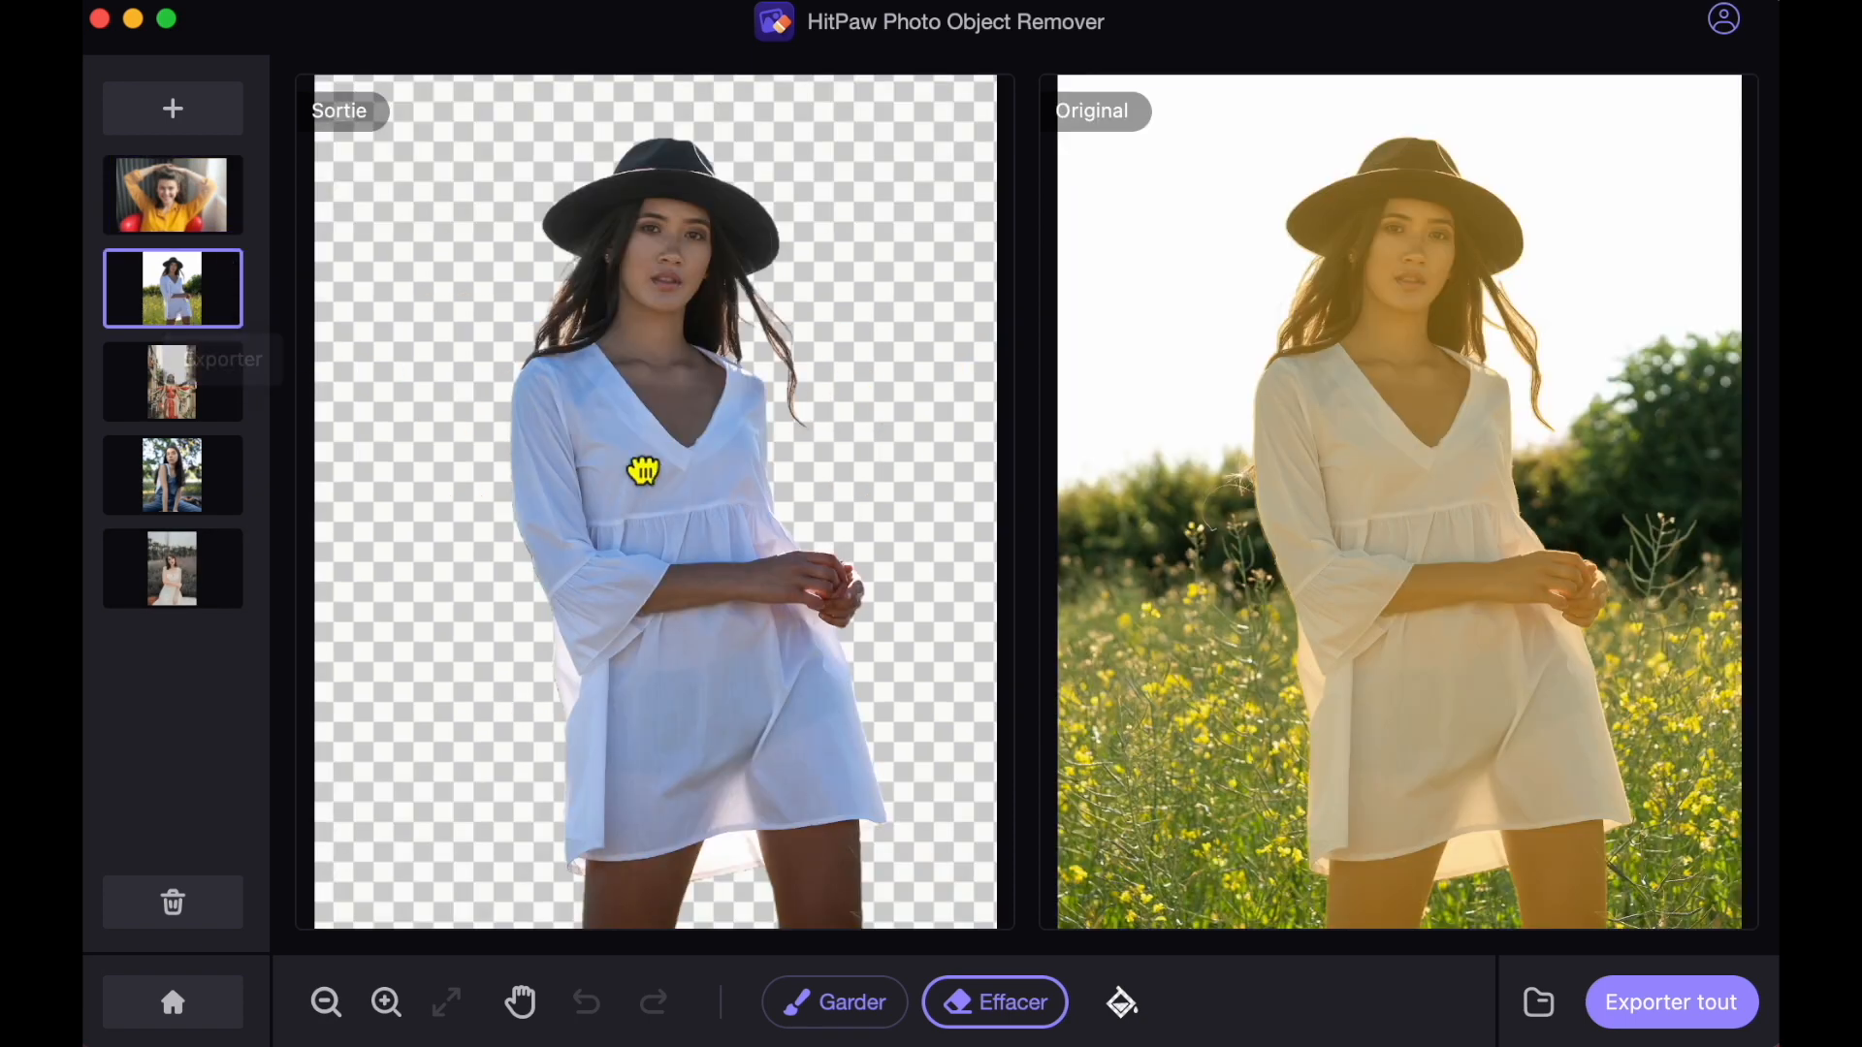
scroll(781, 332, up, 5)
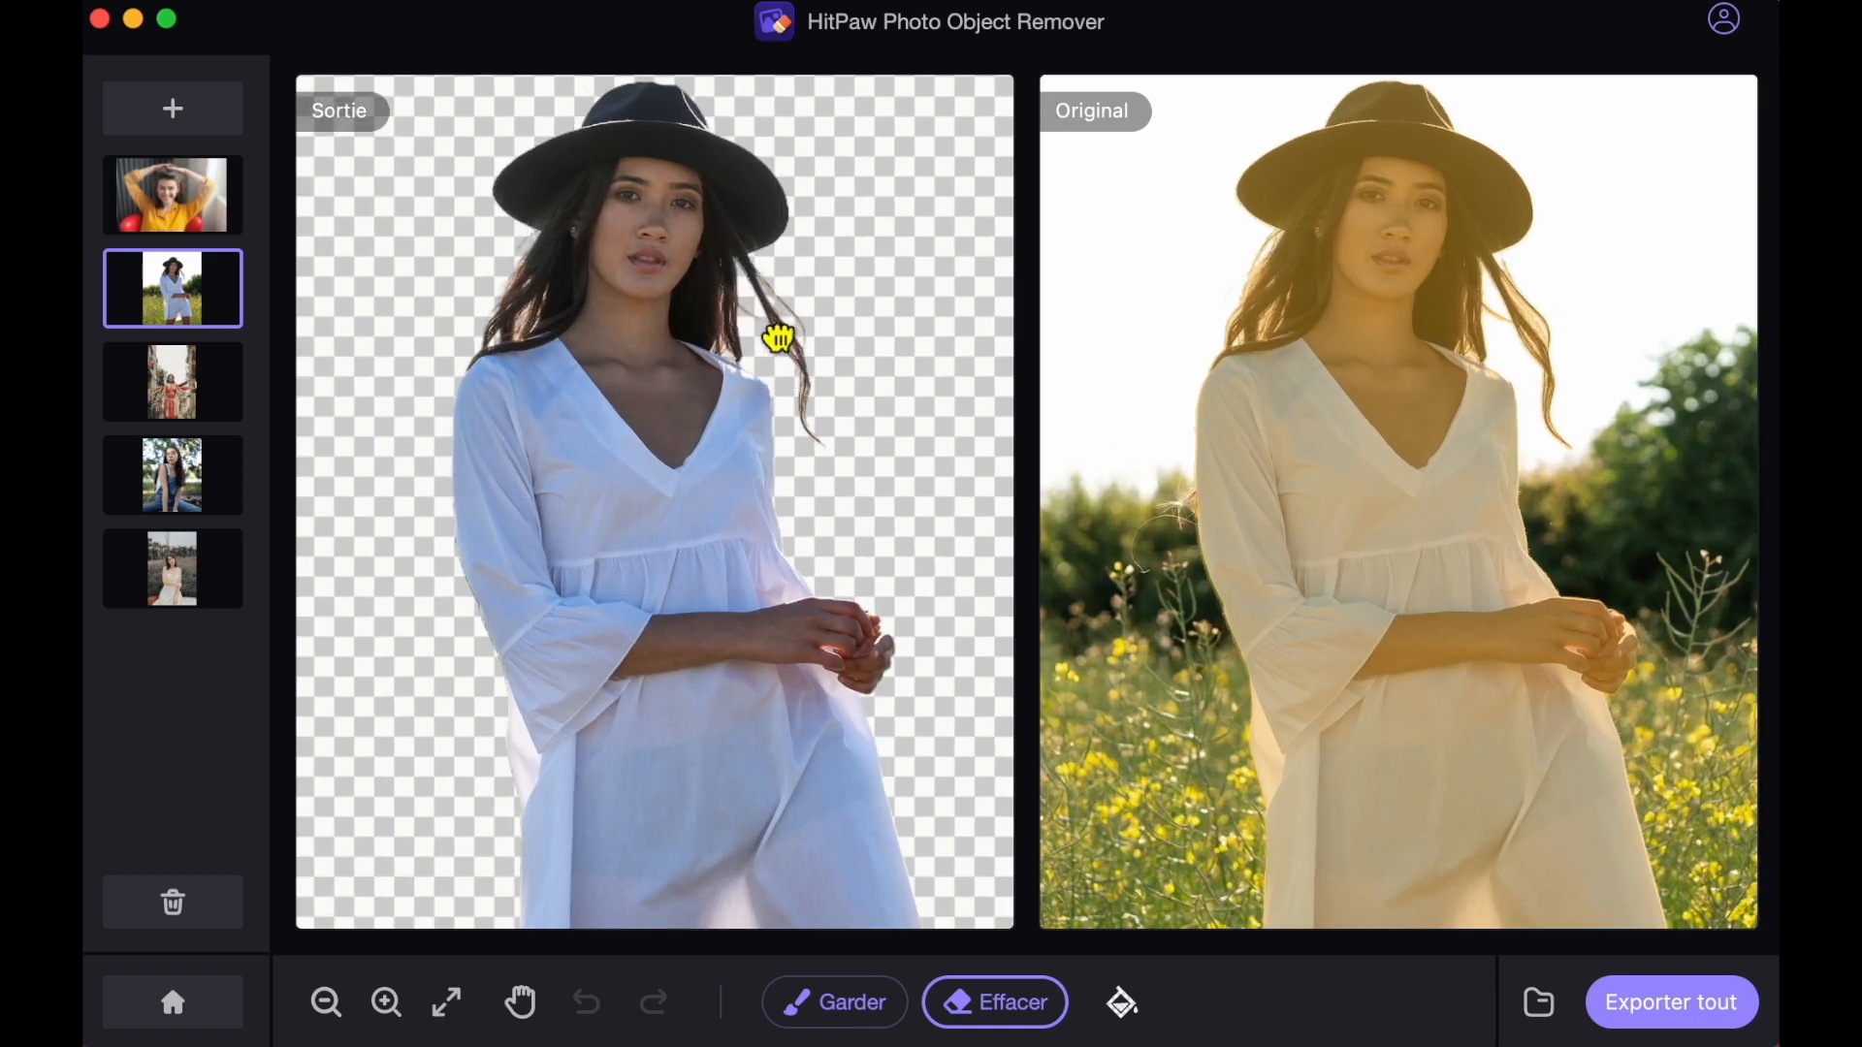
scroll(781, 339, up, 2)
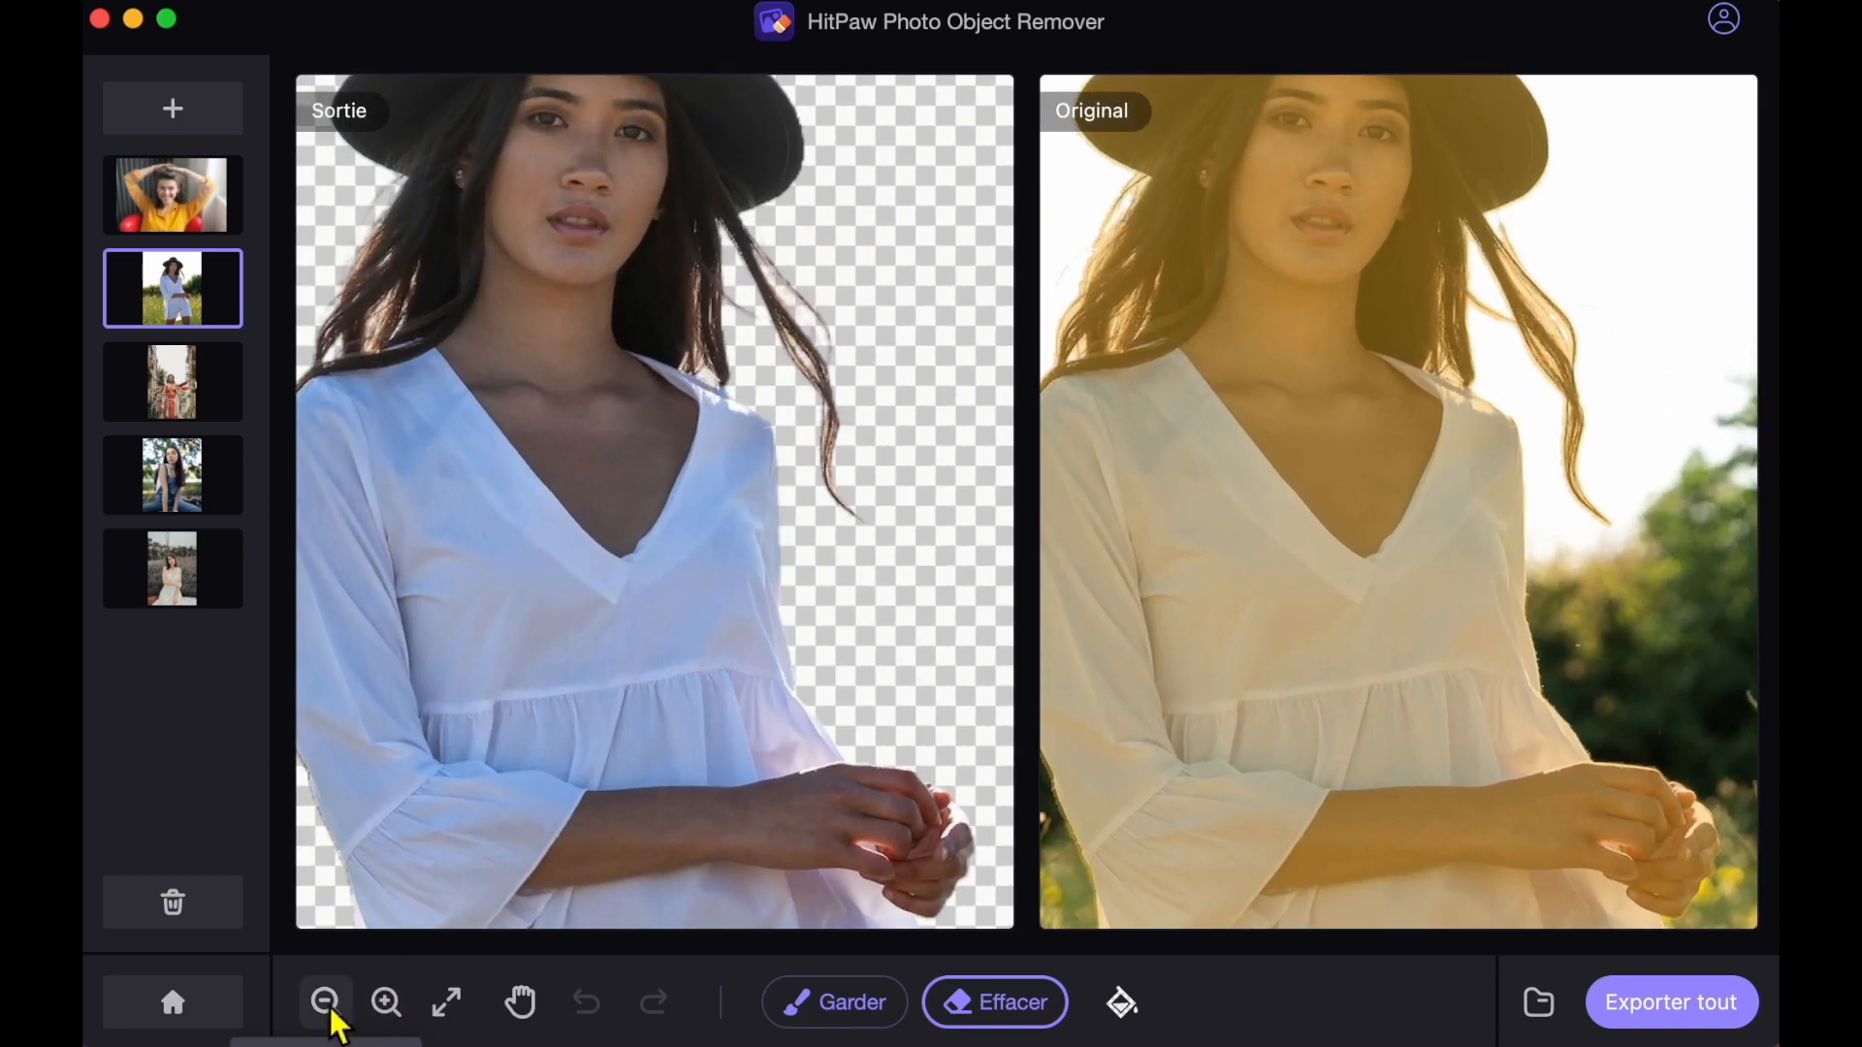
scroll(762, 320, up, 3)
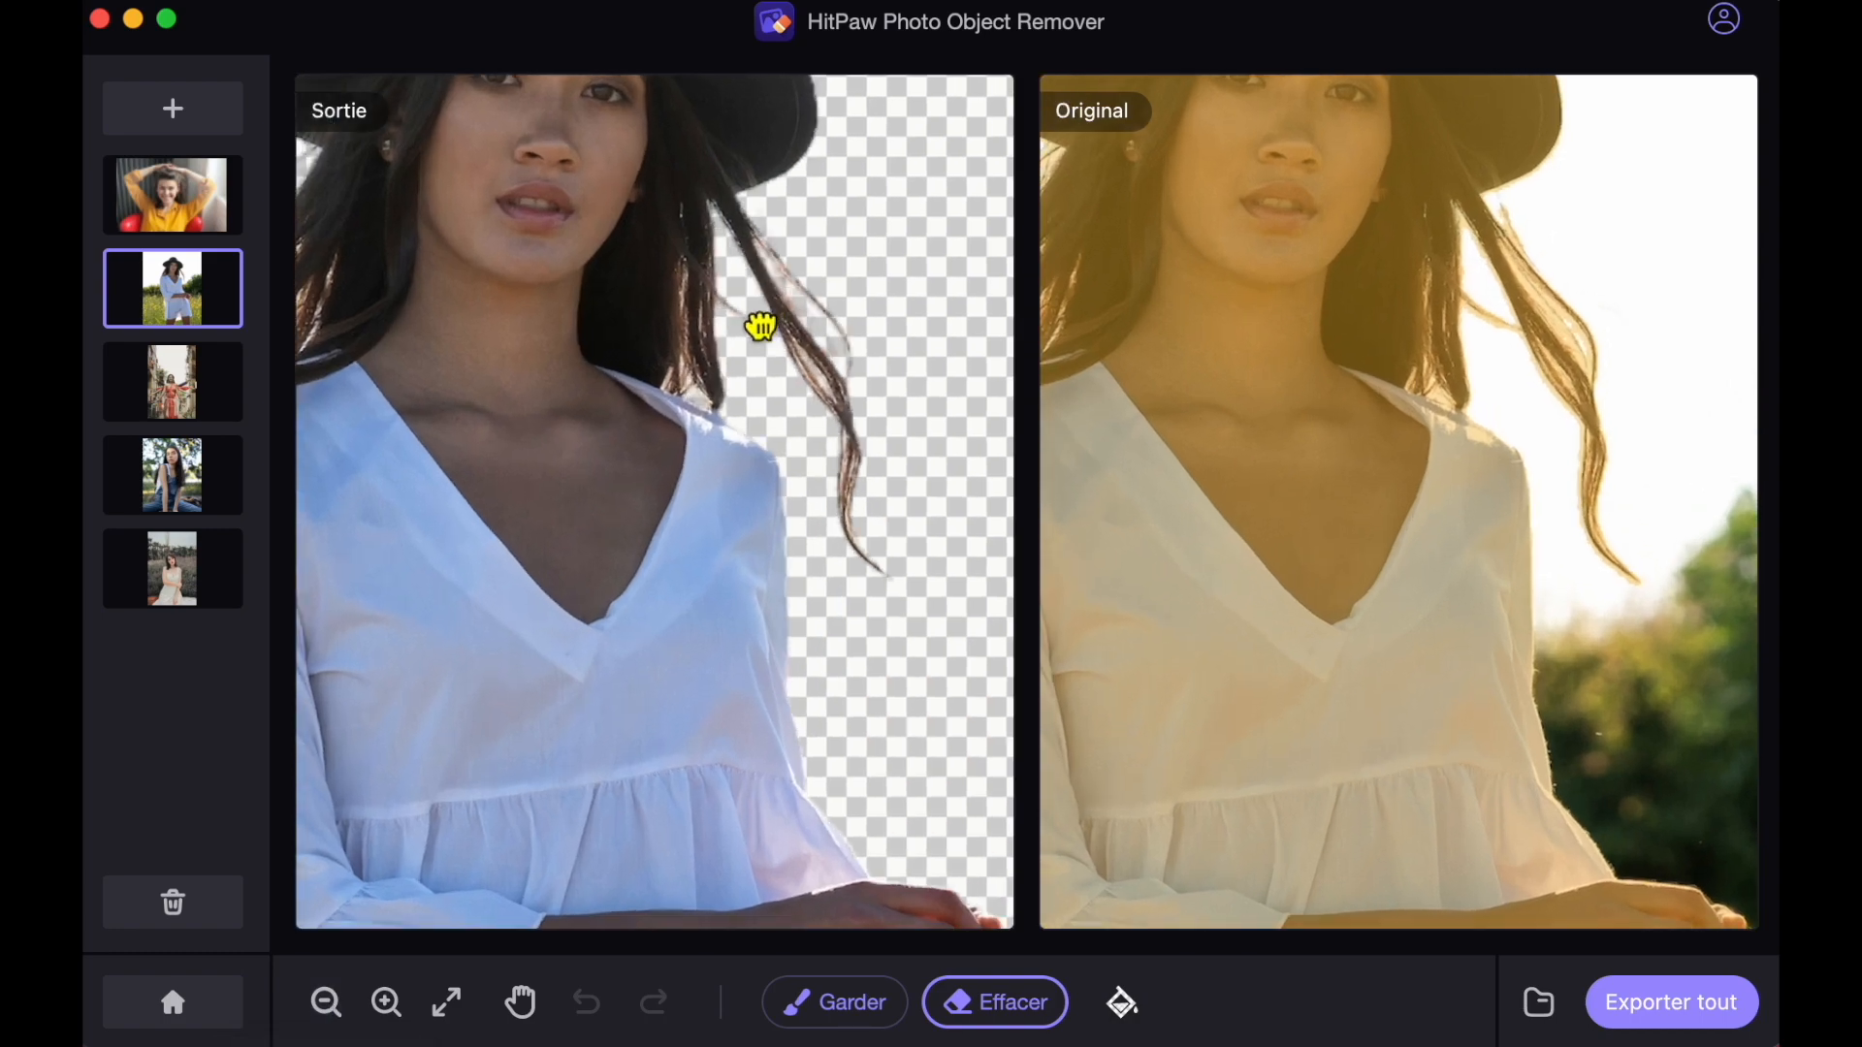
scroll(762, 327, down, 3)
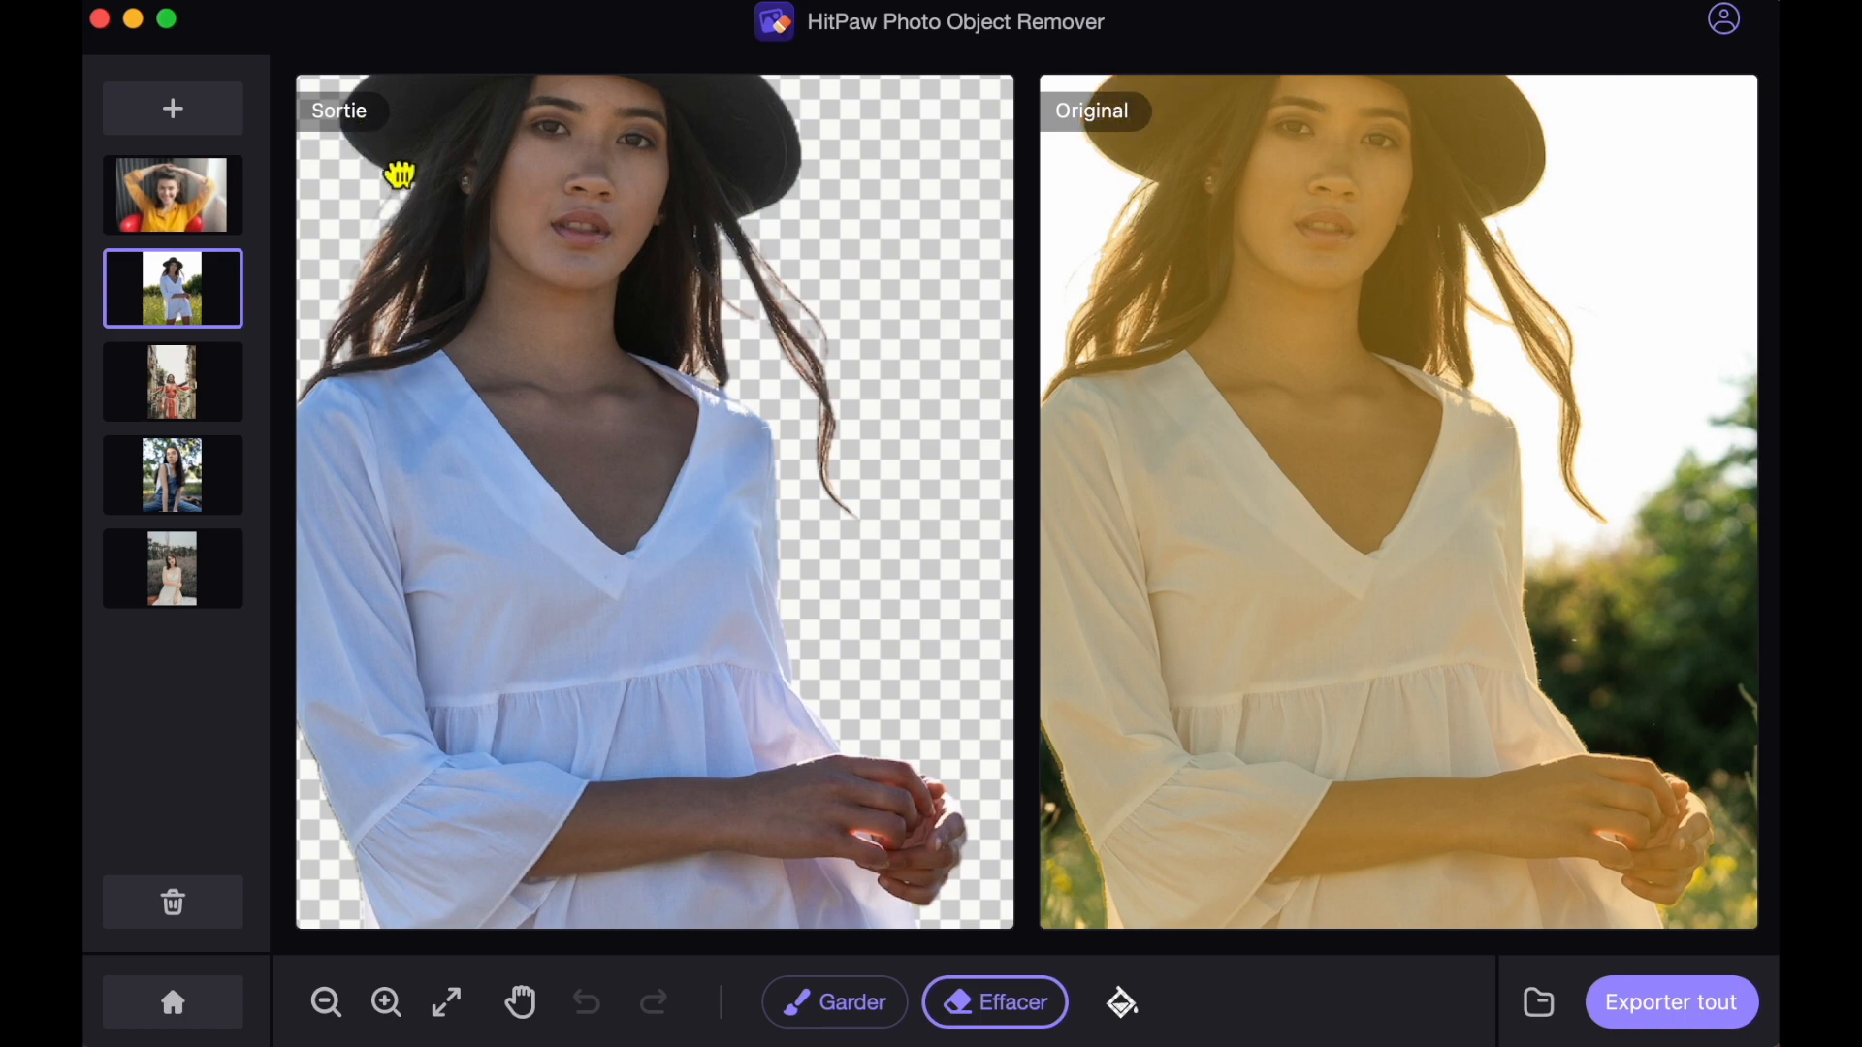
scroll(798, 472, down, 3)
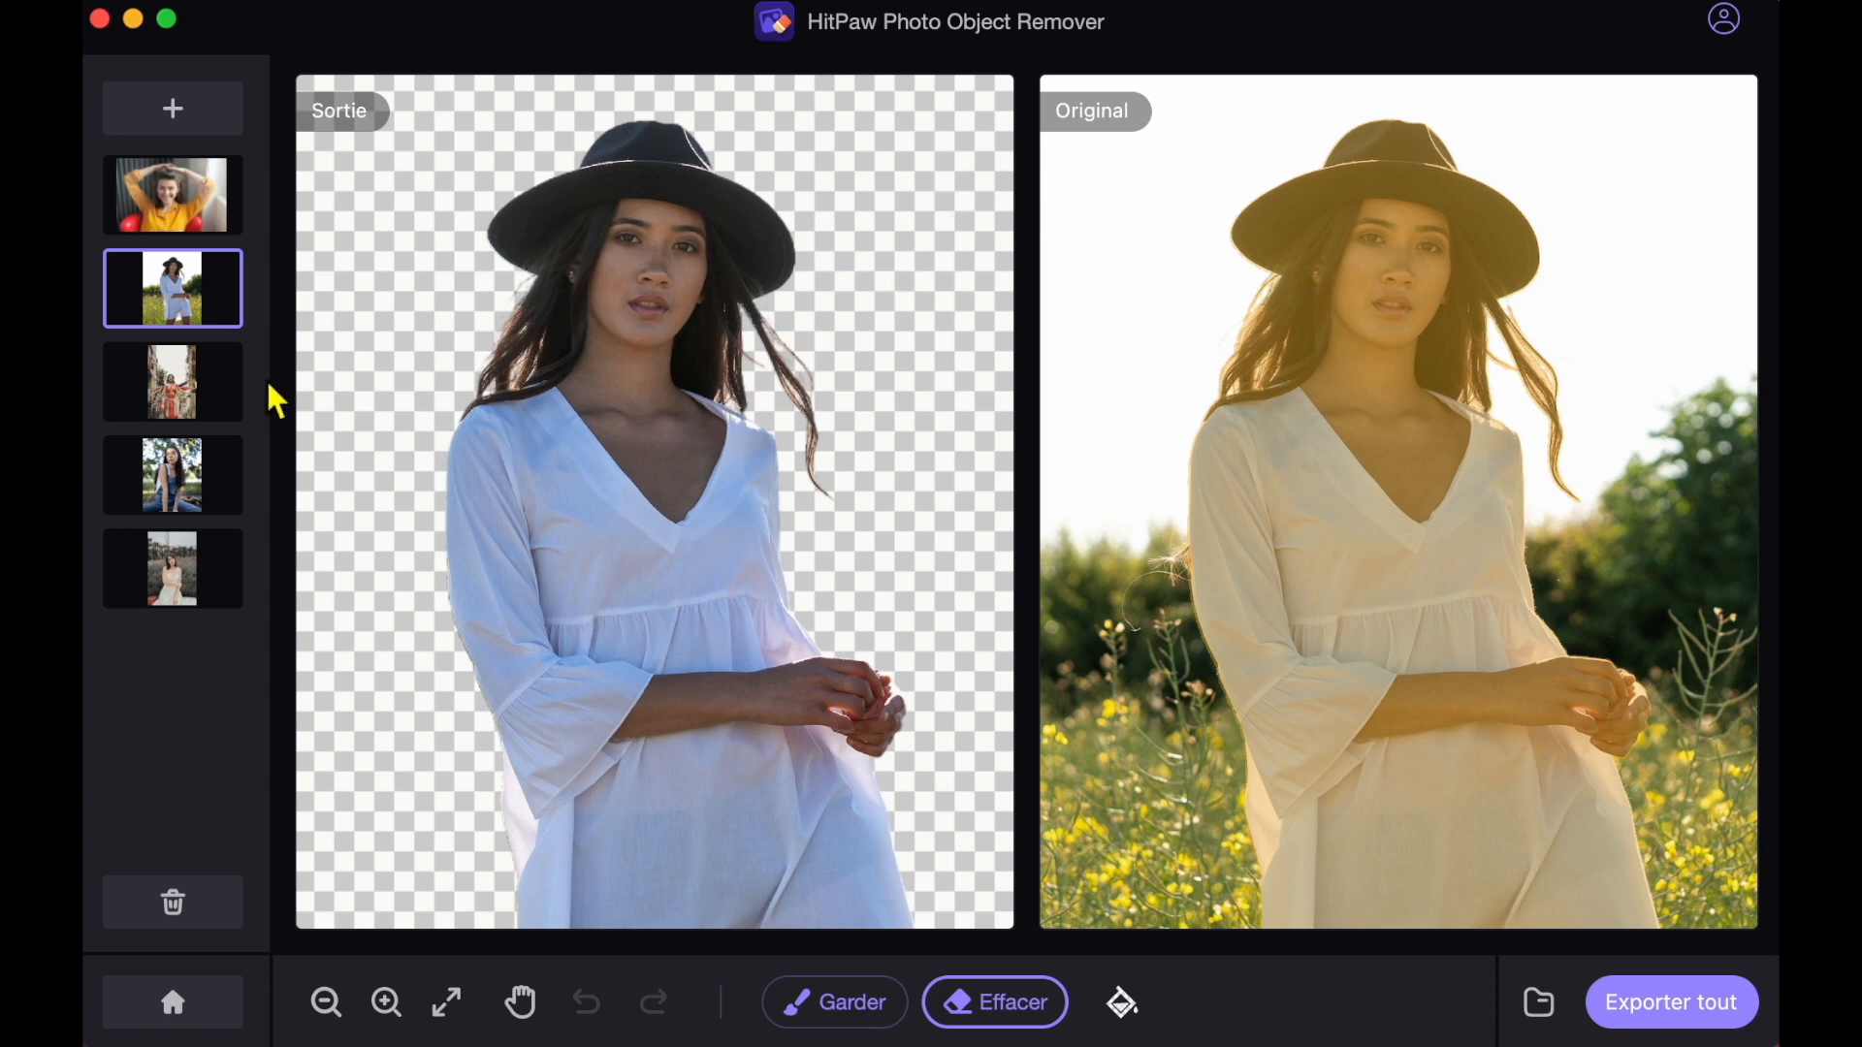
click(171, 415)
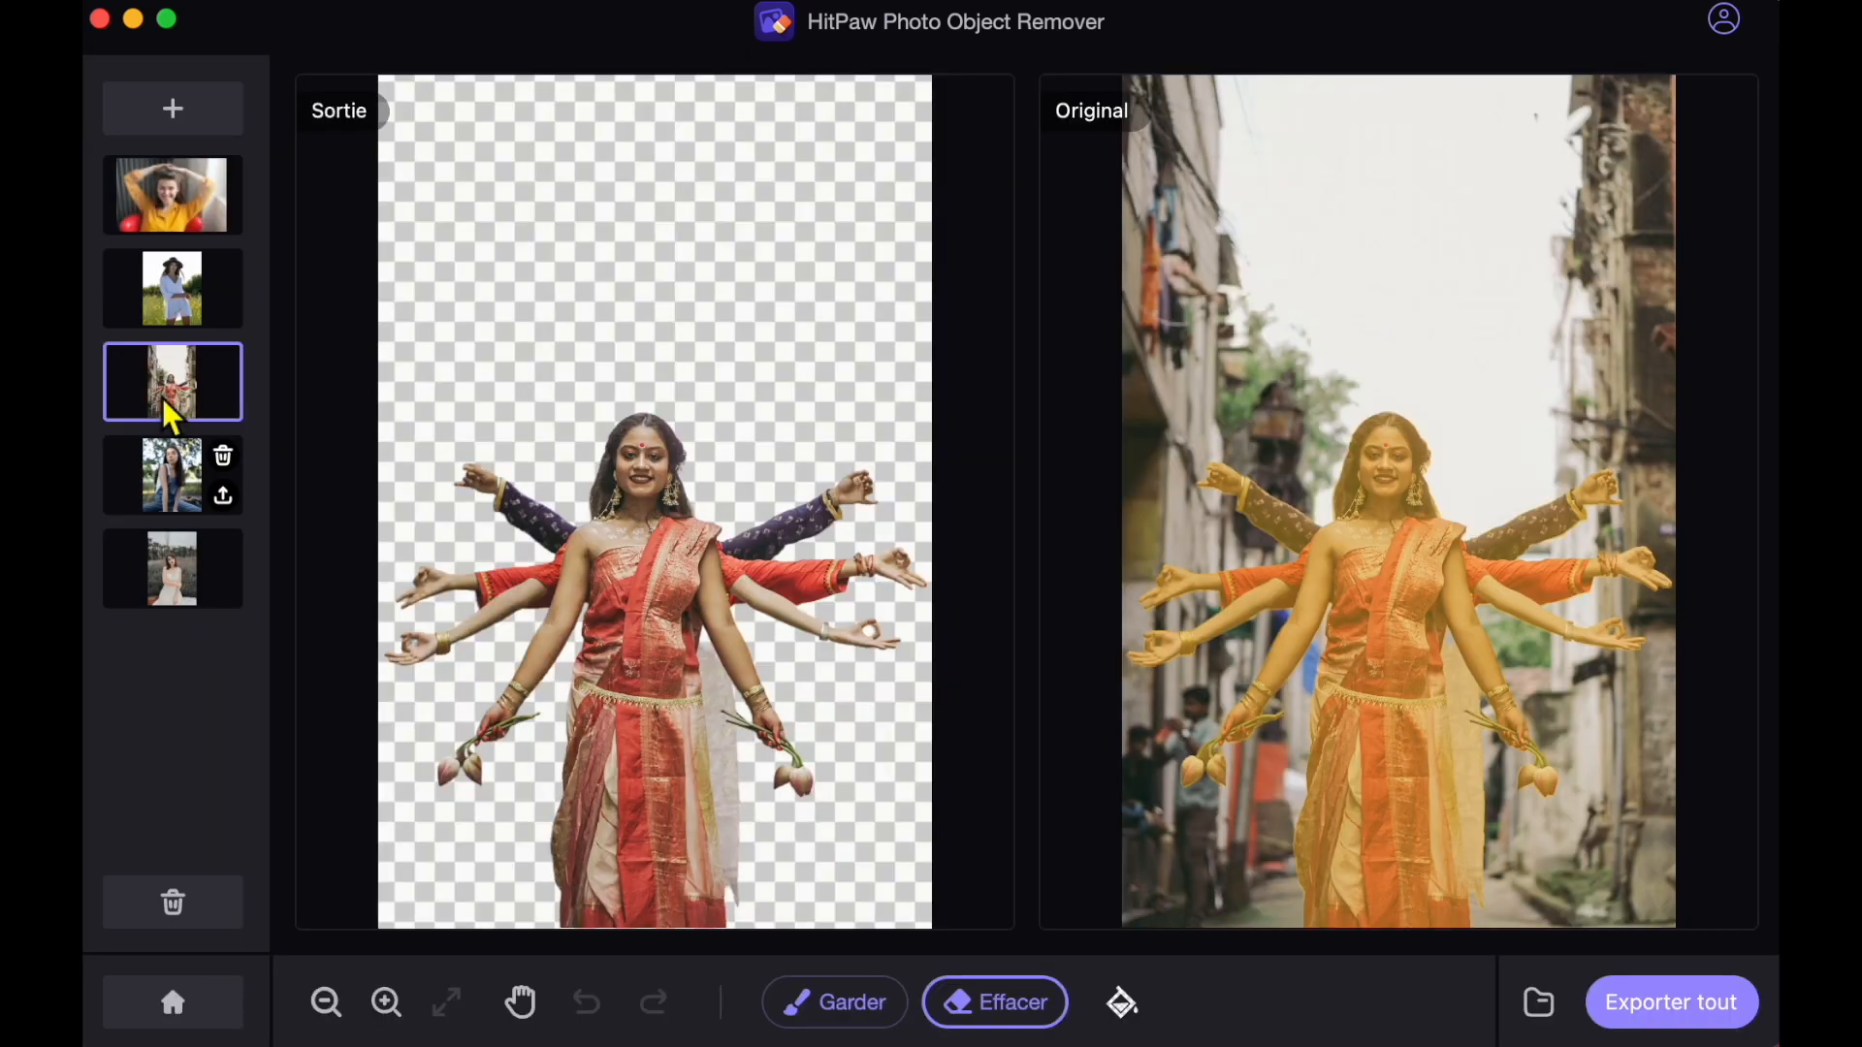
click(182, 488)
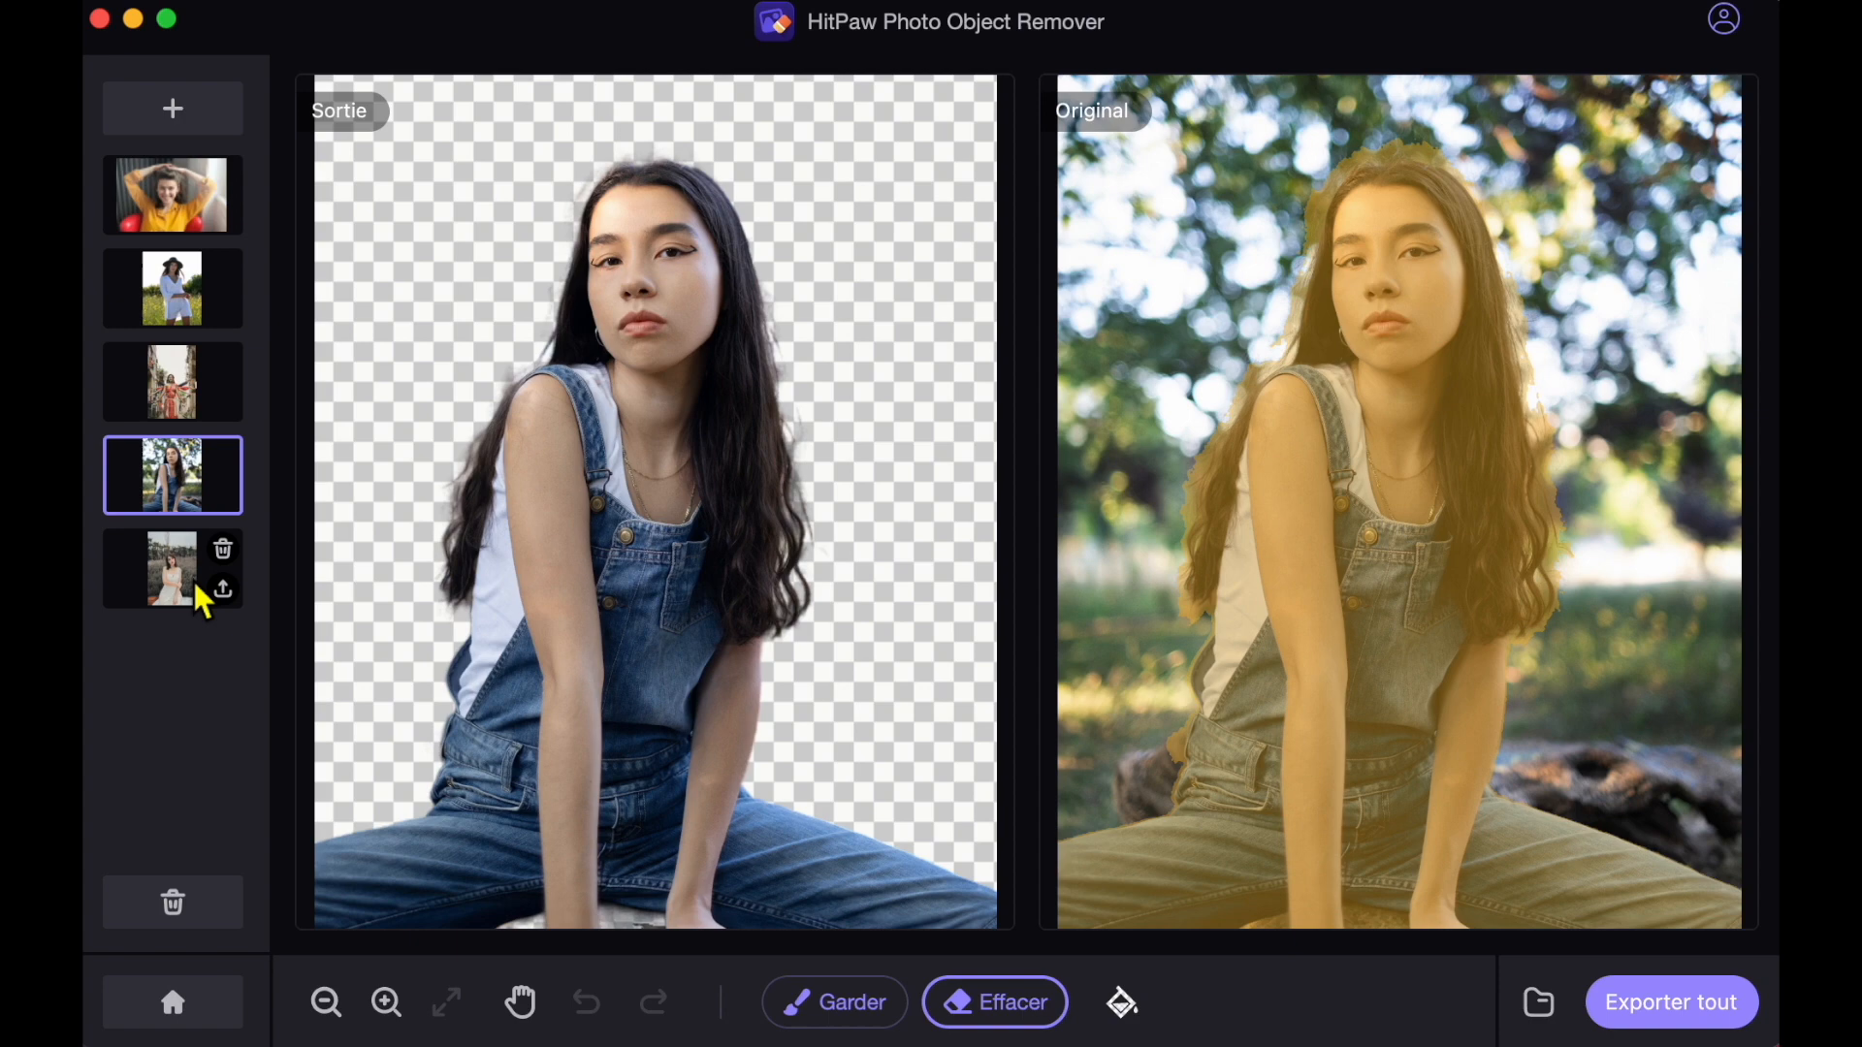
click(202, 601)
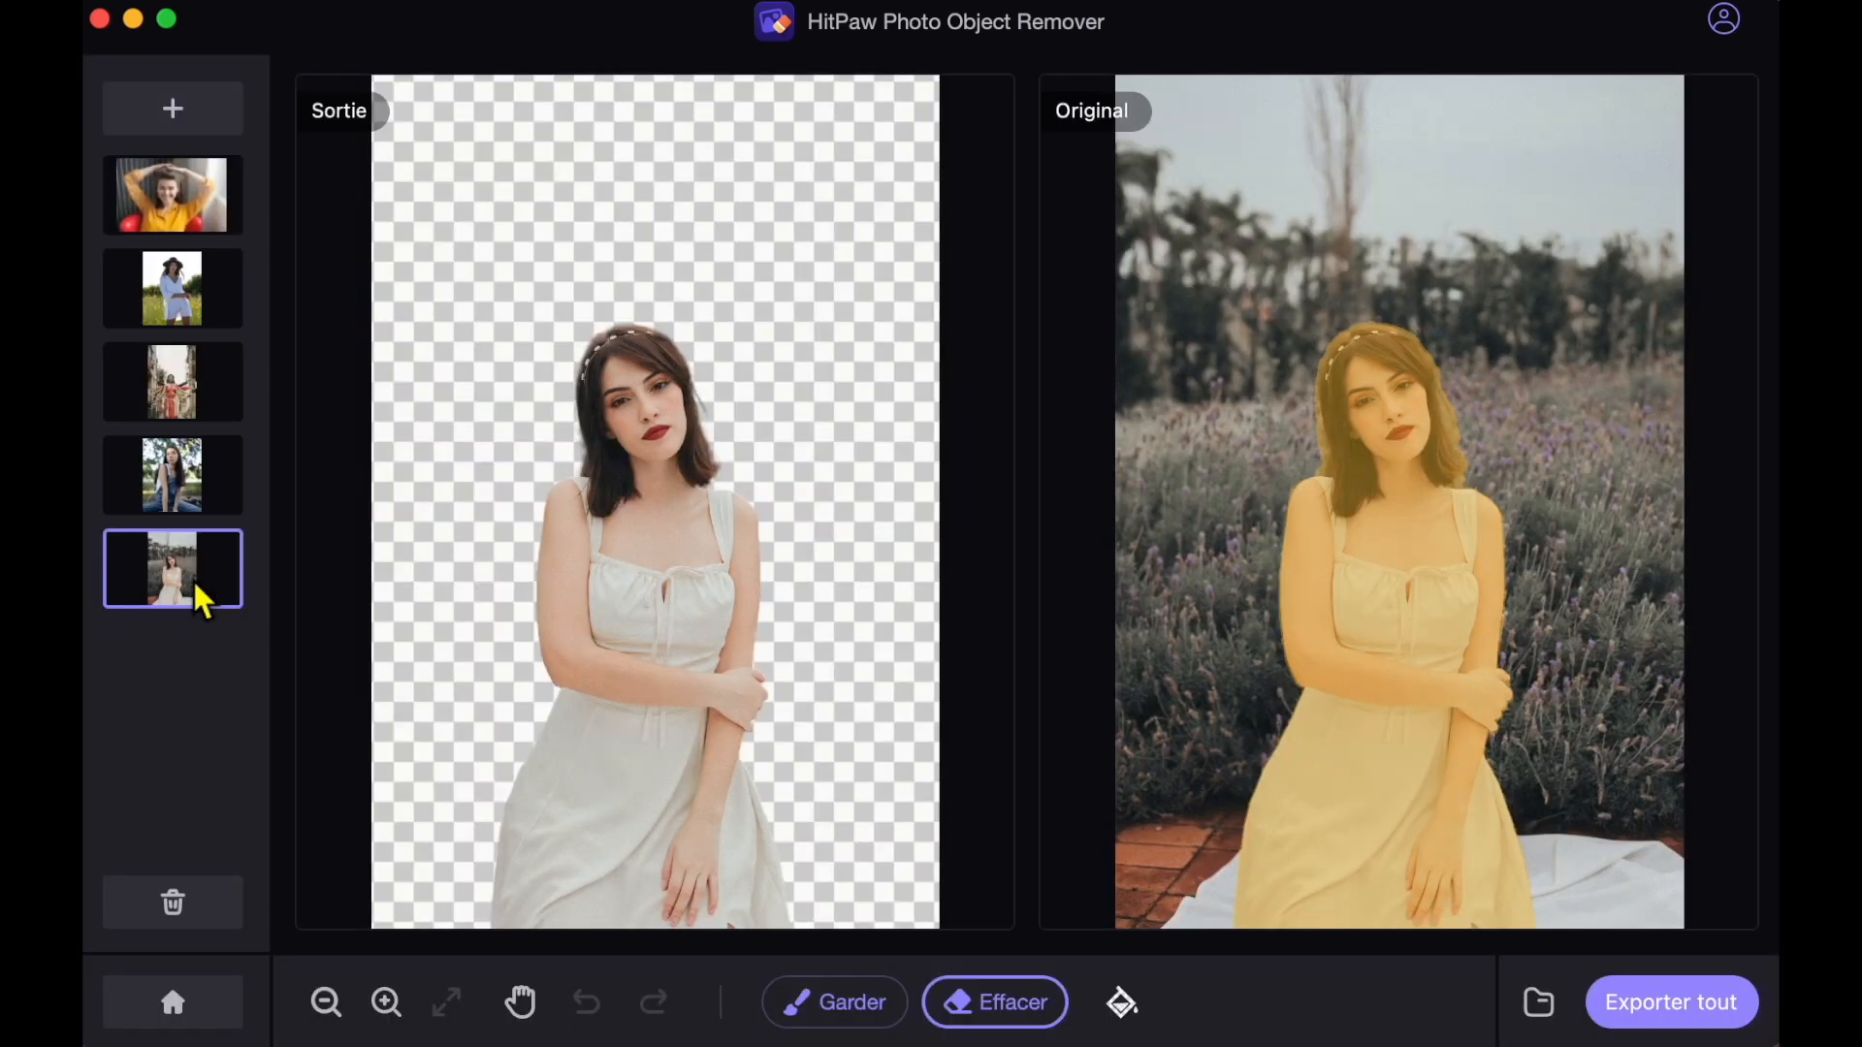
mouse_move(204, 600)
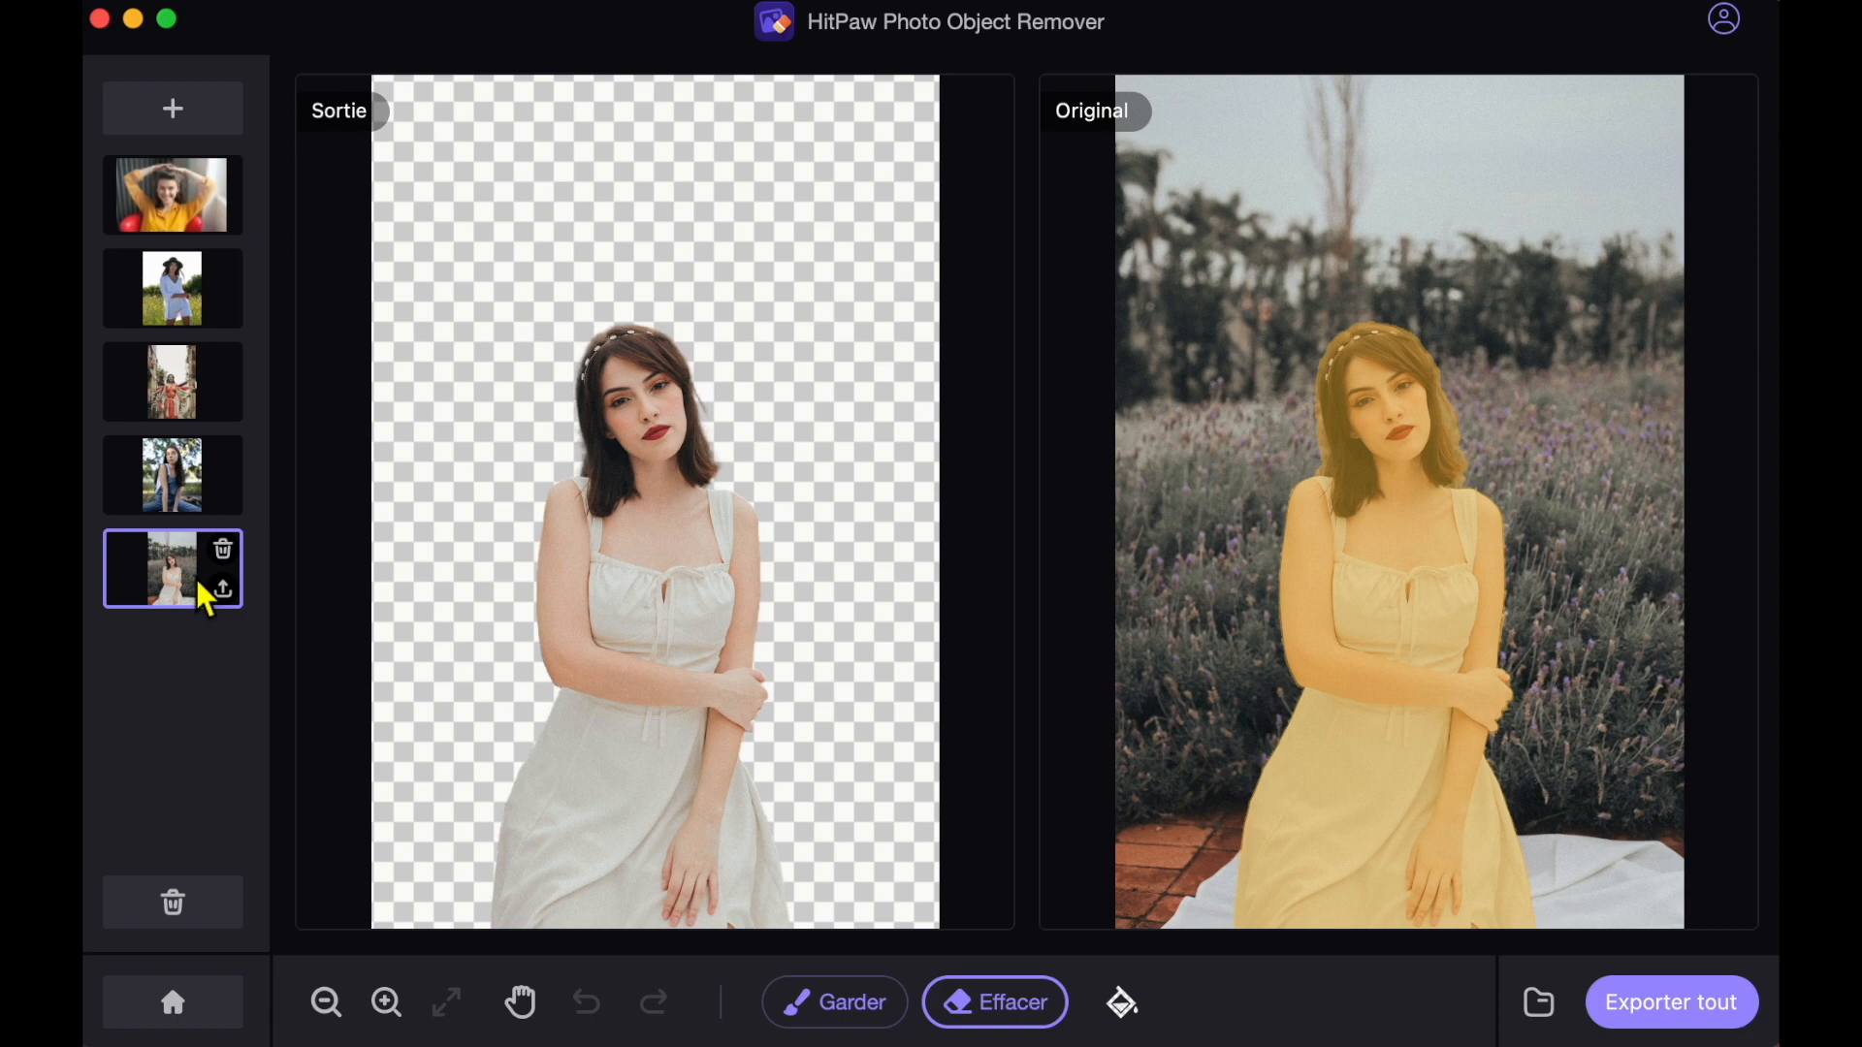
Erase a vertical strip over the face in the yellow-shirt photo using Effacer with a larger brush.
click(173, 218)
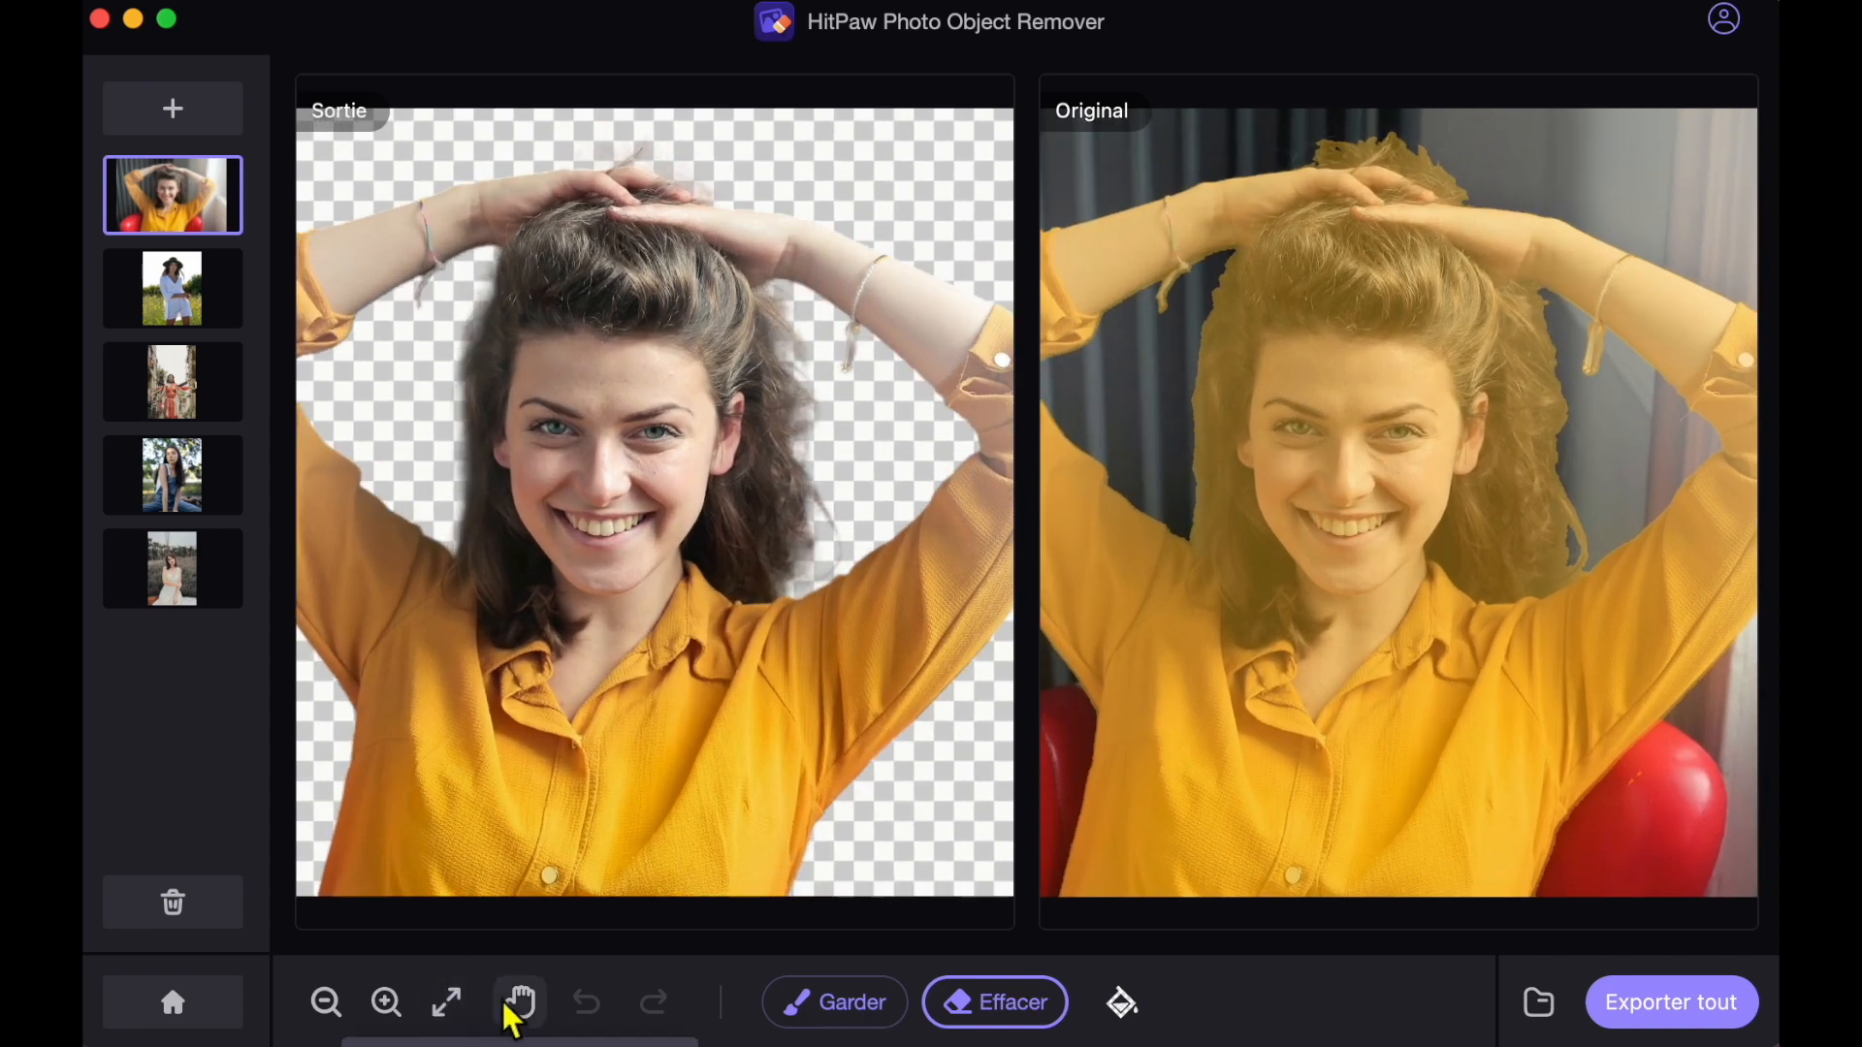
click(521, 1004)
drag(1164, 760, 1508, 697)
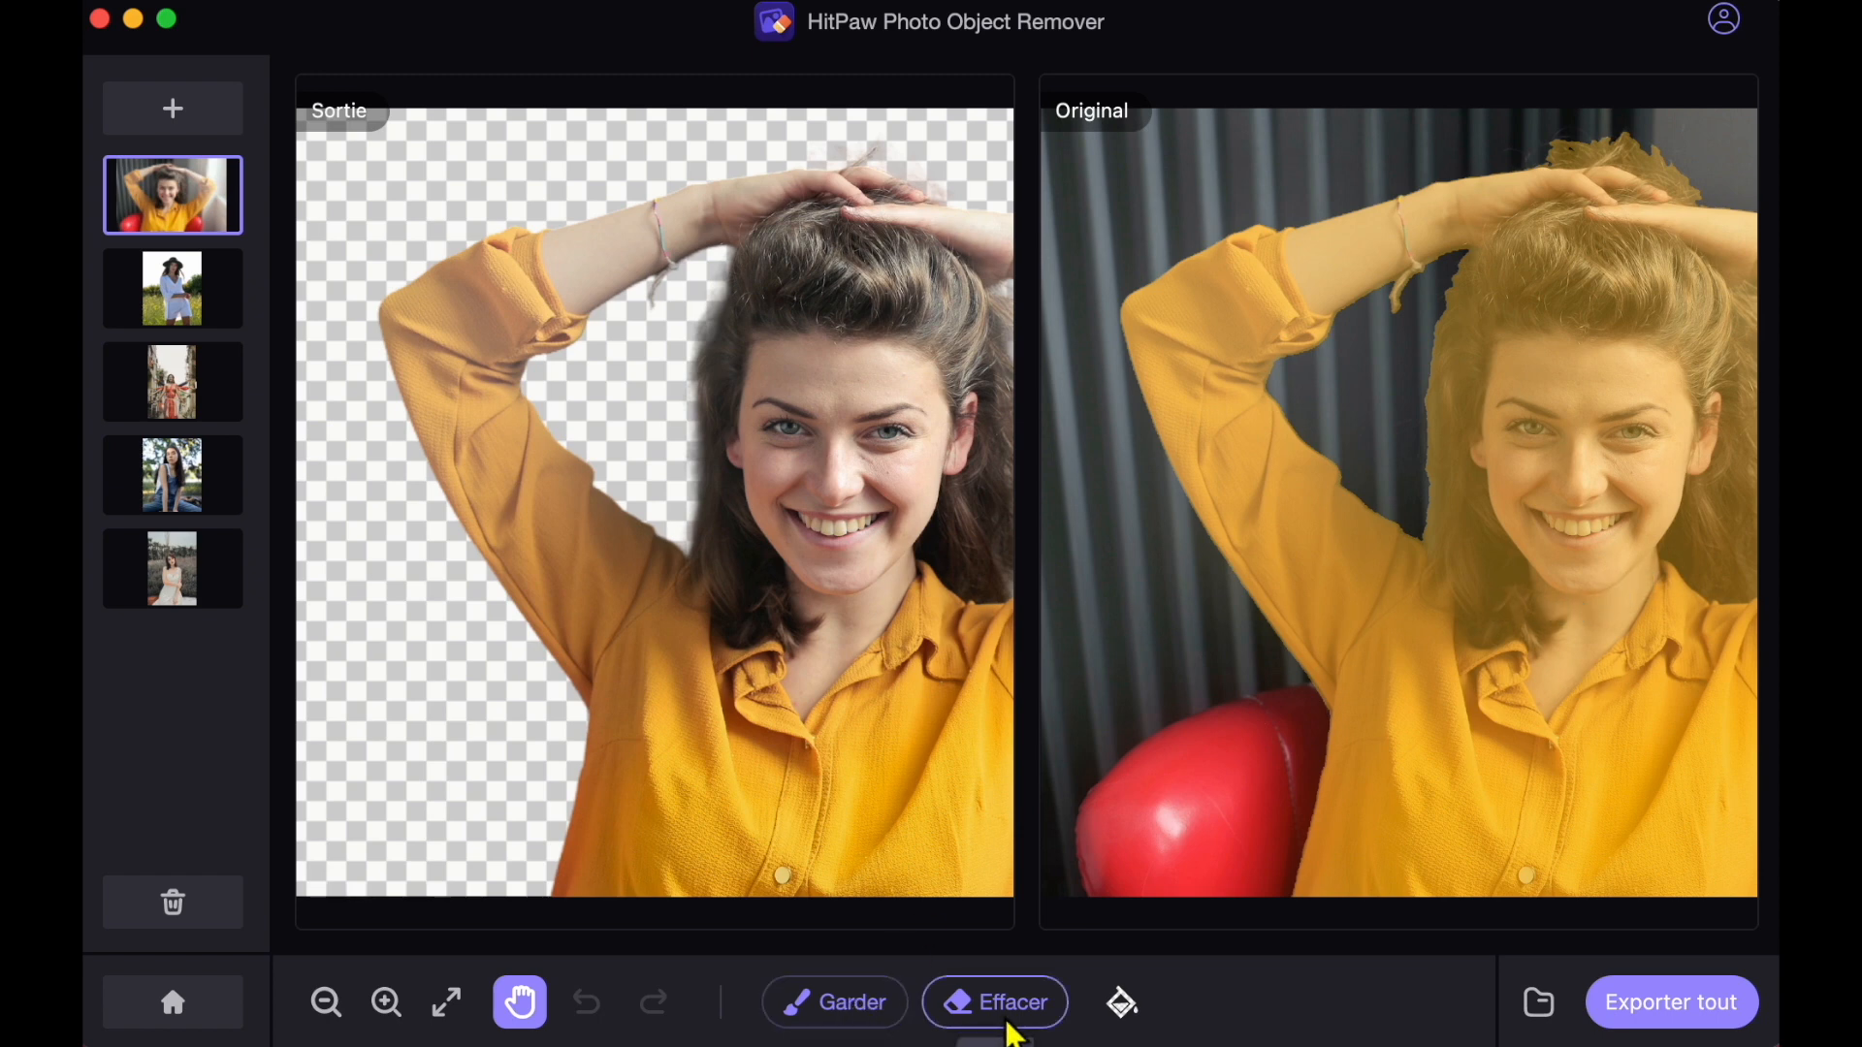
click(1005, 1016)
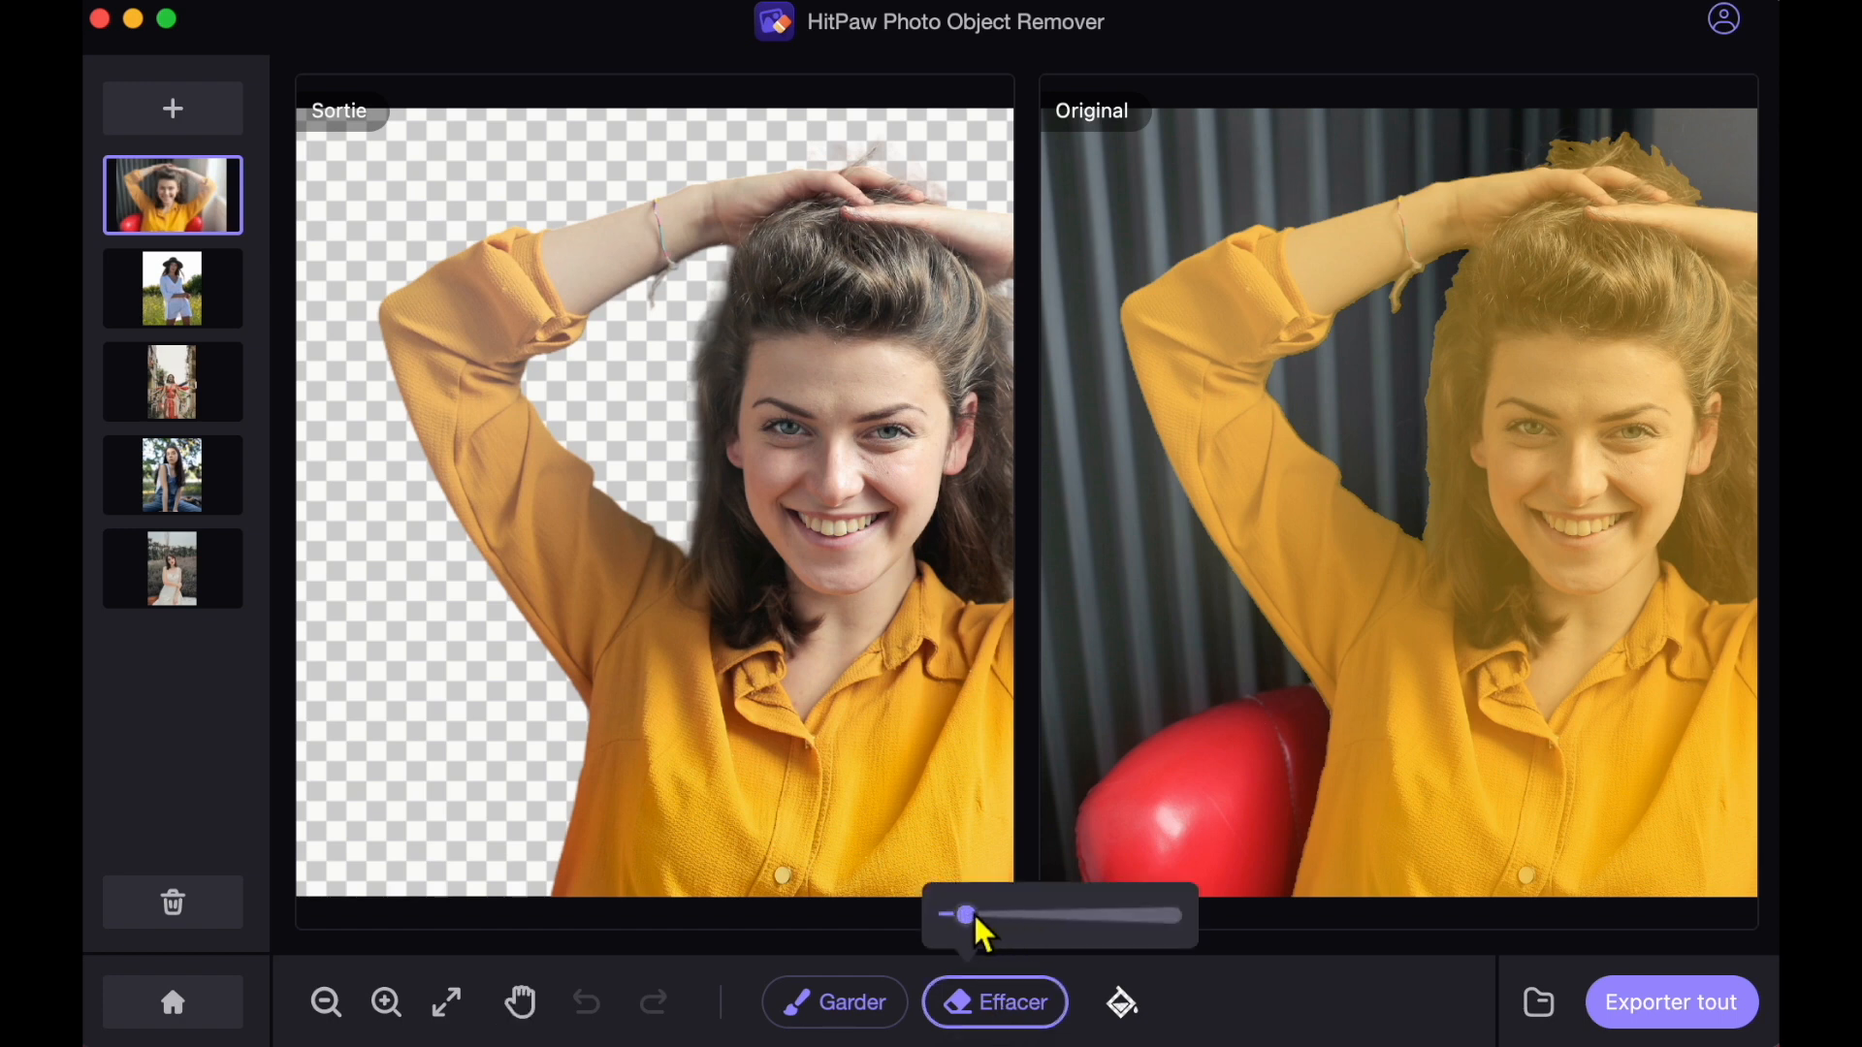
mouse_move(968, 915)
mouse_down()
mouse_move(1096, 919)
mouse_move(1002, 916)
mouse_up()
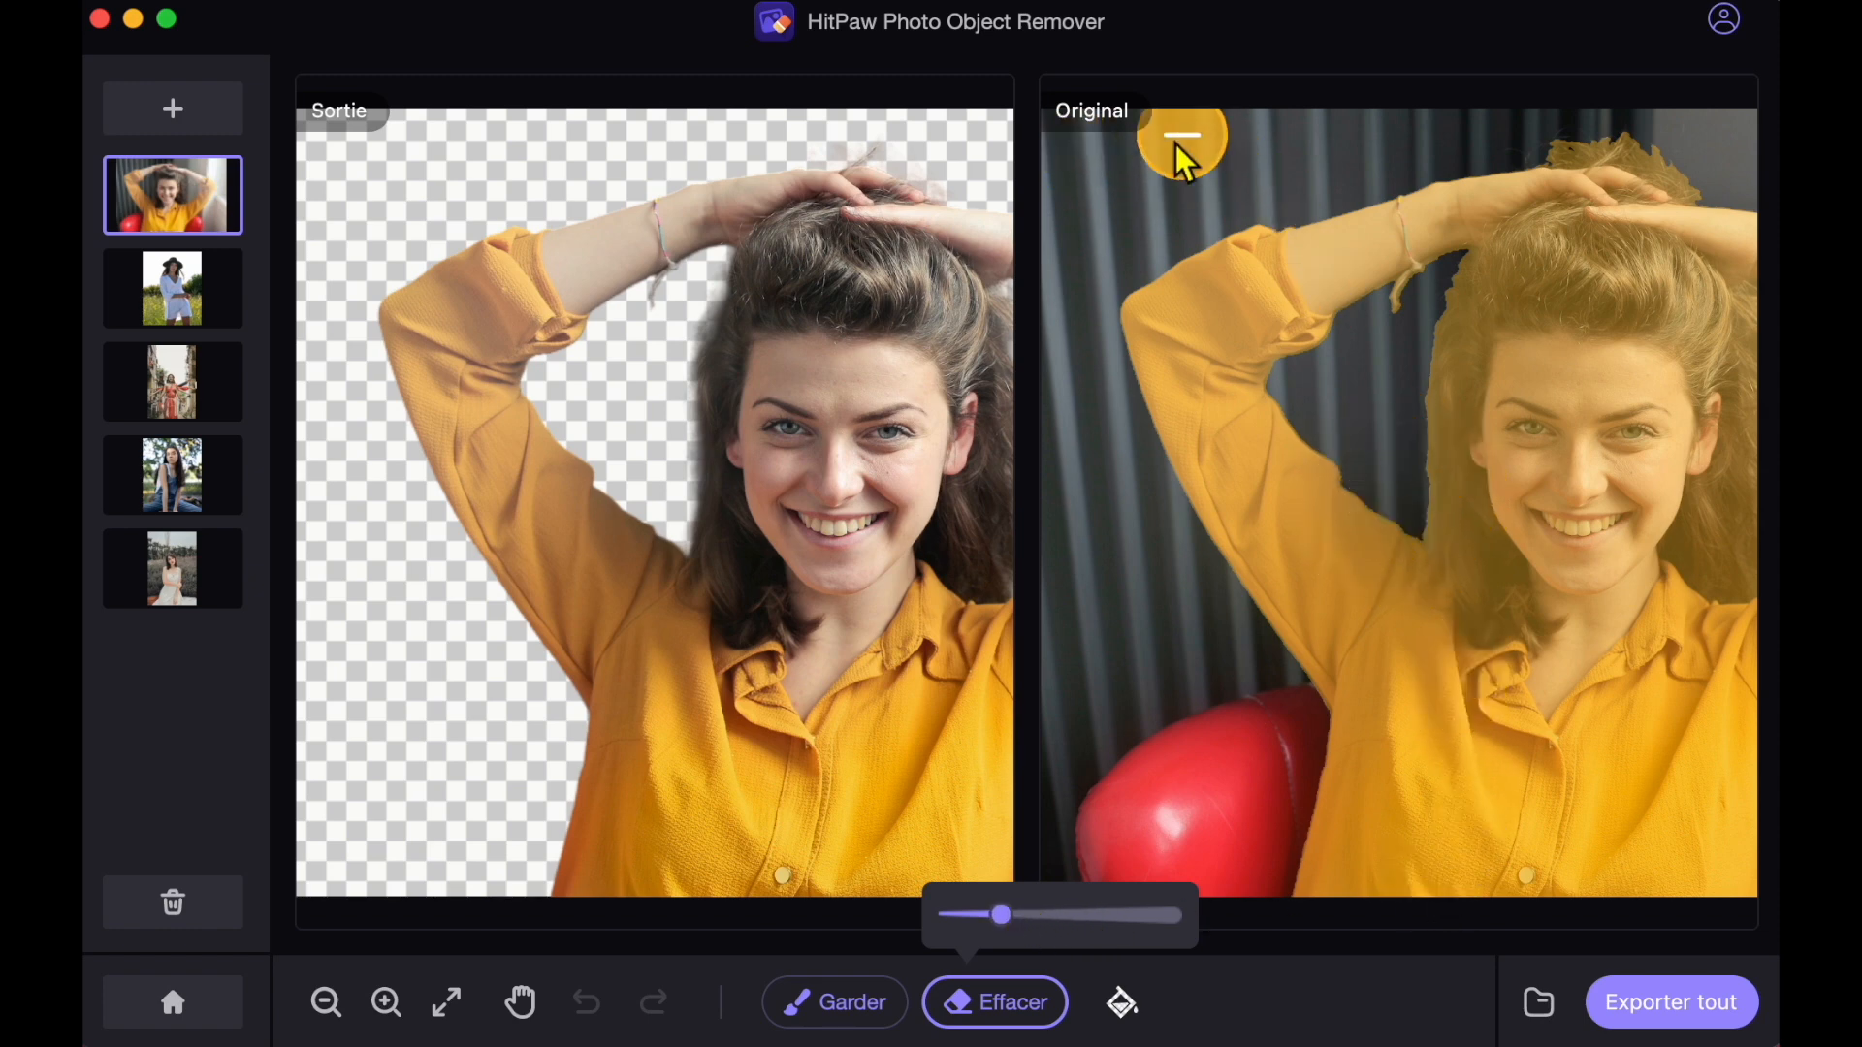
drag(1592, 427, 1579, 626)
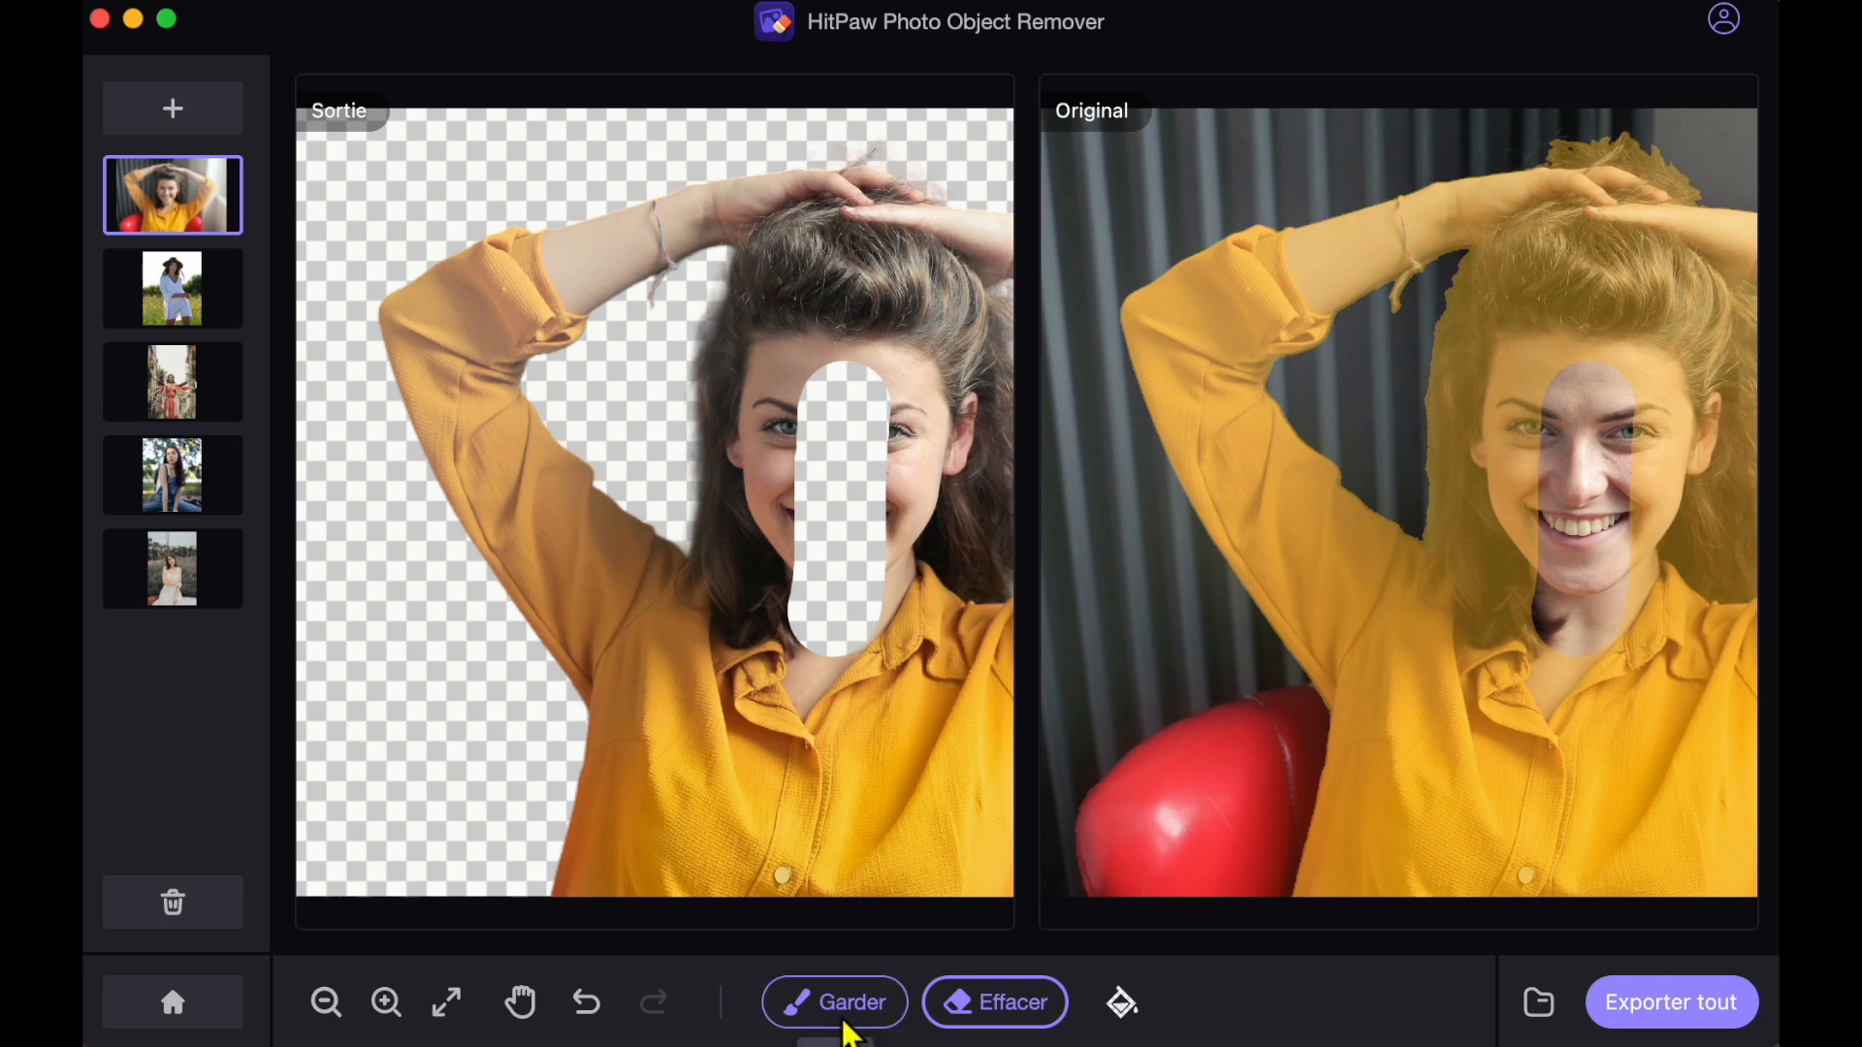
Restore the erased strip of the woman's face using Garder with a larger brush.
click(848, 1007)
drag(798, 915, 849, 918)
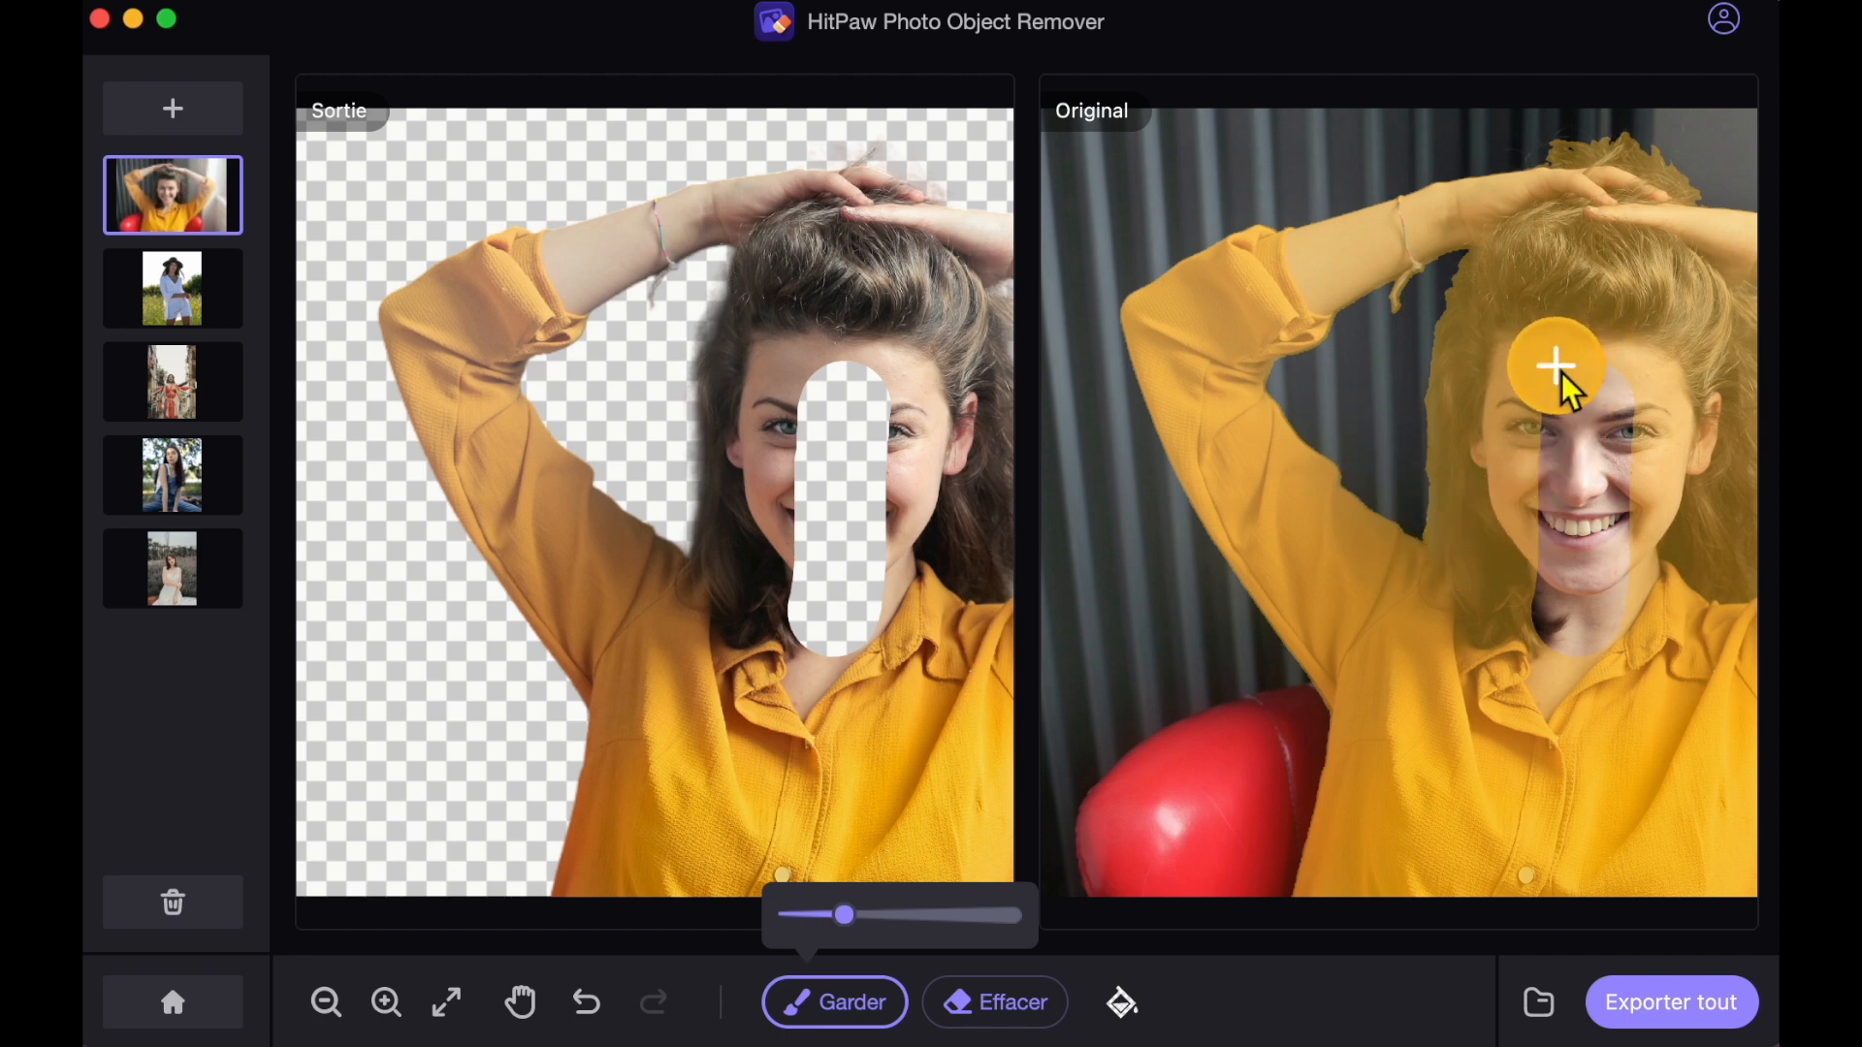
mouse_move(1563, 377)
mouse_down()
mouse_move(1613, 402)
mouse_move(1564, 431)
mouse_move(1604, 457)
mouse_move(1609, 489)
mouse_move(1544, 508)
mouse_move(1616, 535)
mouse_move(1626, 559)
mouse_move(1547, 585)
mouse_move(1555, 632)
mouse_move(1614, 635)
mouse_up()
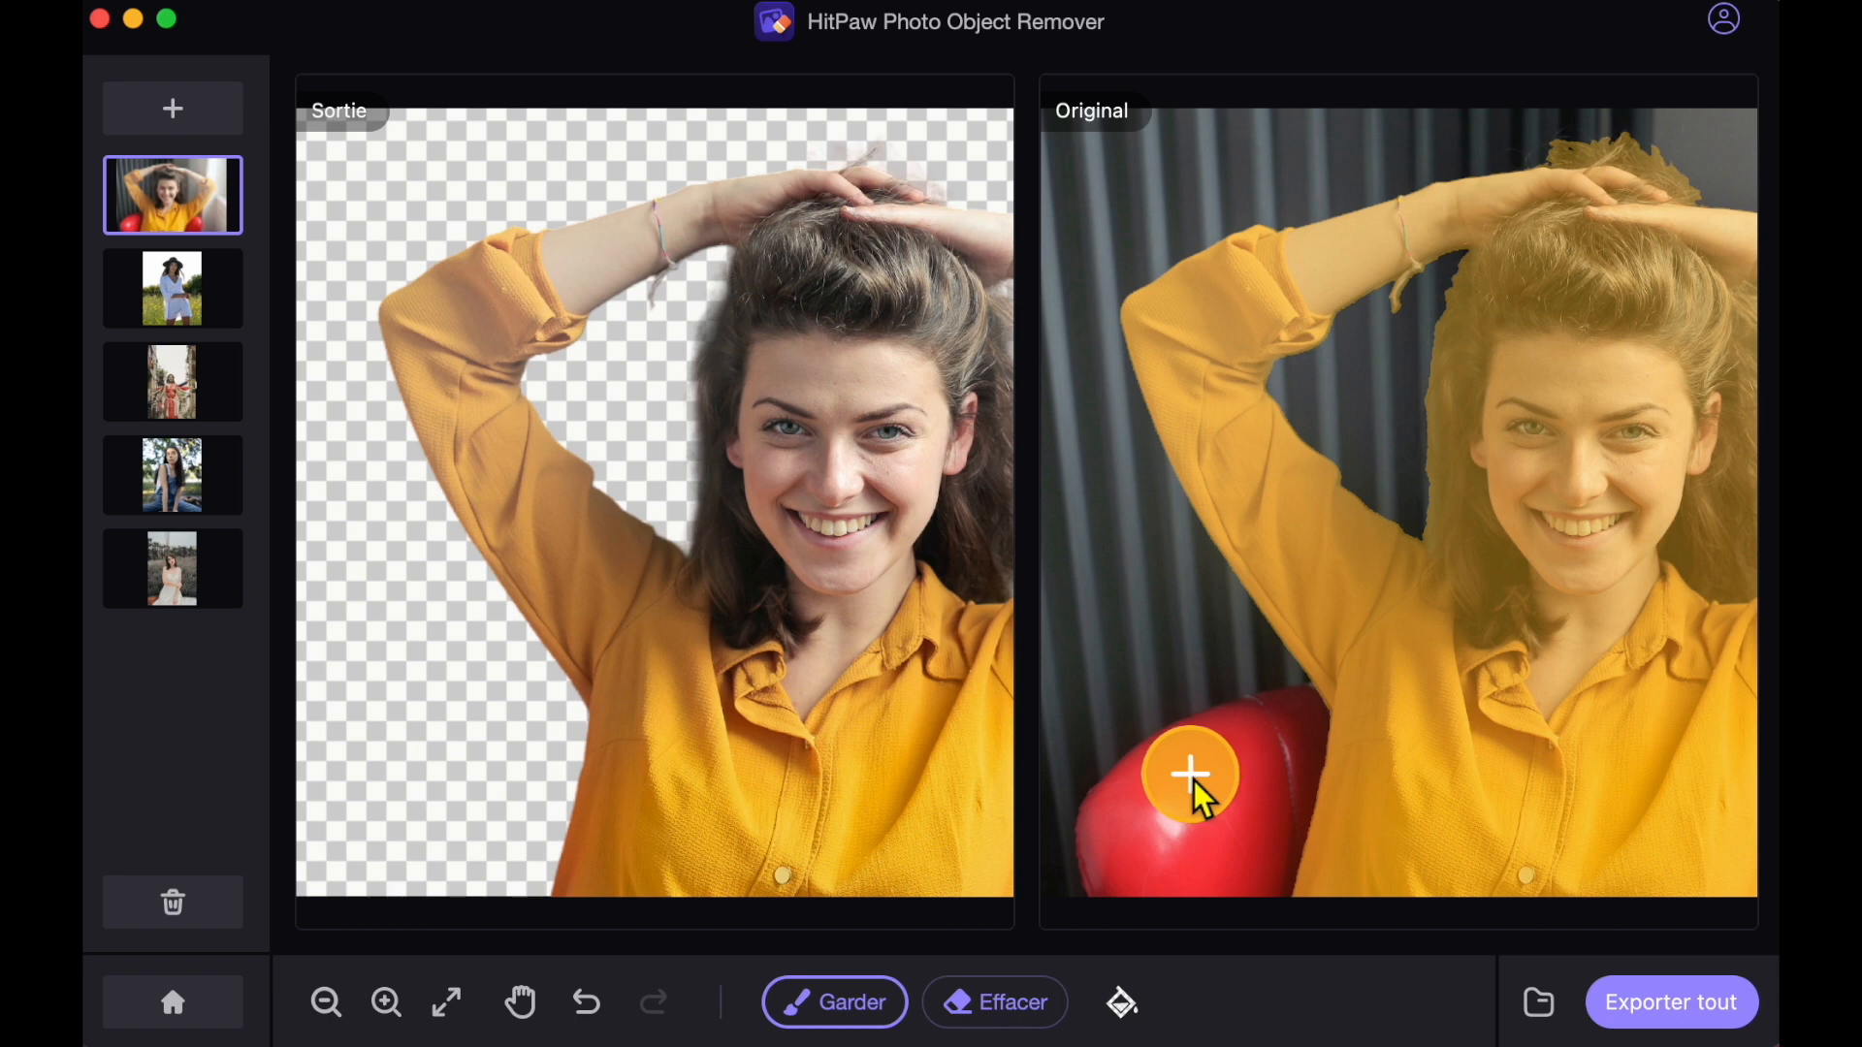
Paint the red balloon beside the woman back into the cutout with Garder, and remove it again with Effacer.
mouse_move(1191, 774)
mouse_down()
mouse_move(1133, 830)
mouse_move(1154, 909)
mouse_up()
scroll(1154, 910, up, 3)
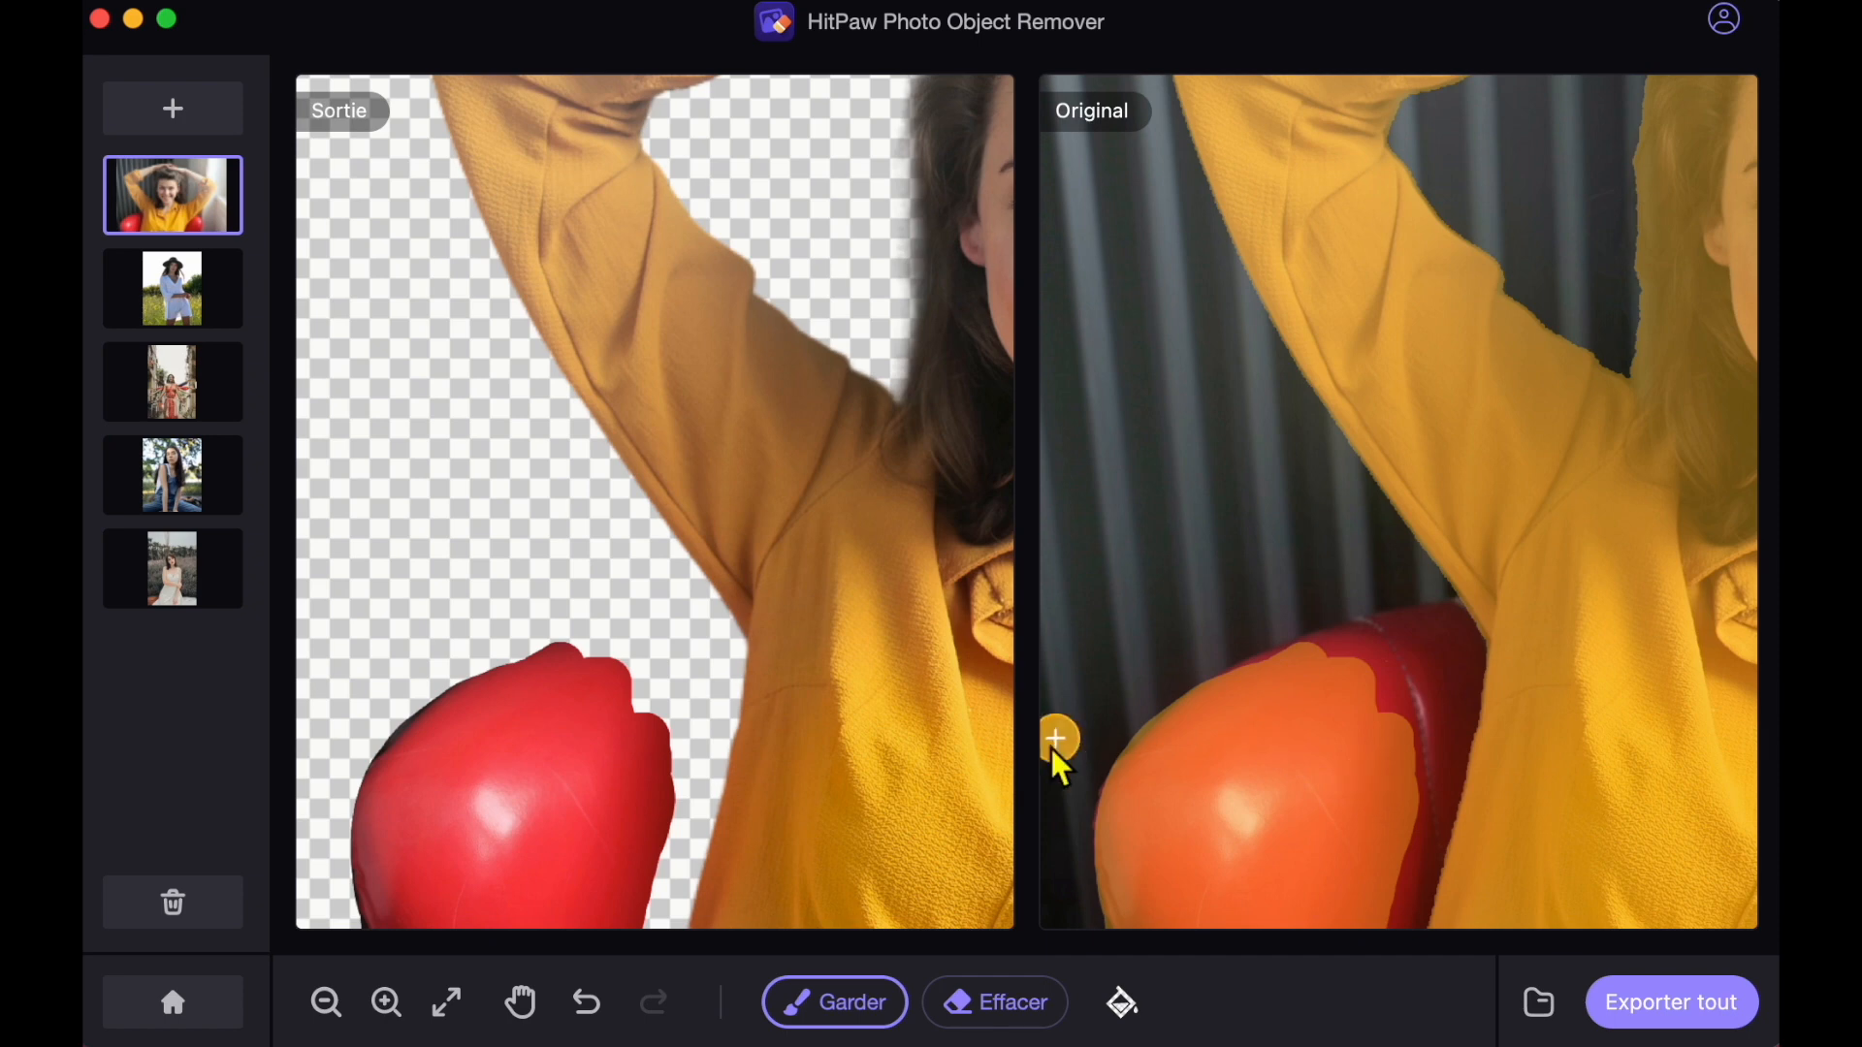
click(1023, 1022)
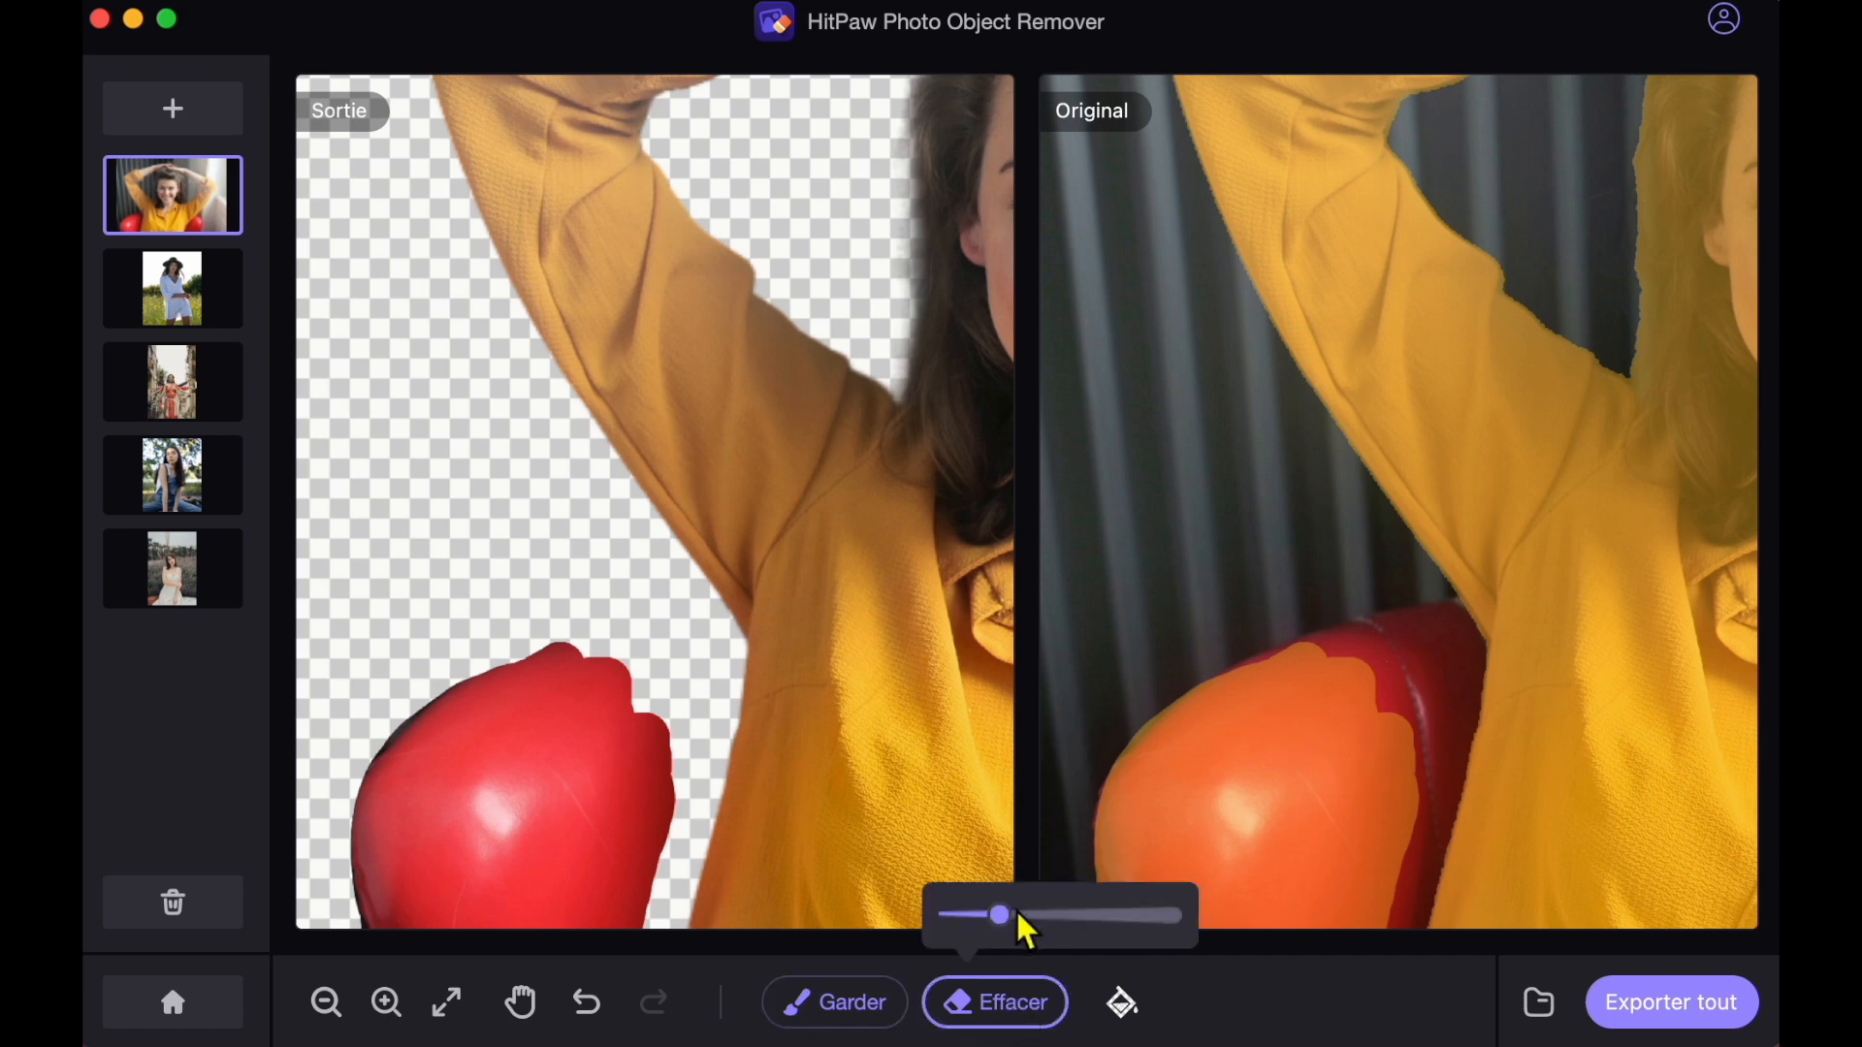
mouse_move(1280, 737)
mouse_down()
mouse_move(1343, 786)
mouse_move(1319, 914)
mouse_move(1240, 920)
mouse_move(1159, 827)
mouse_up()
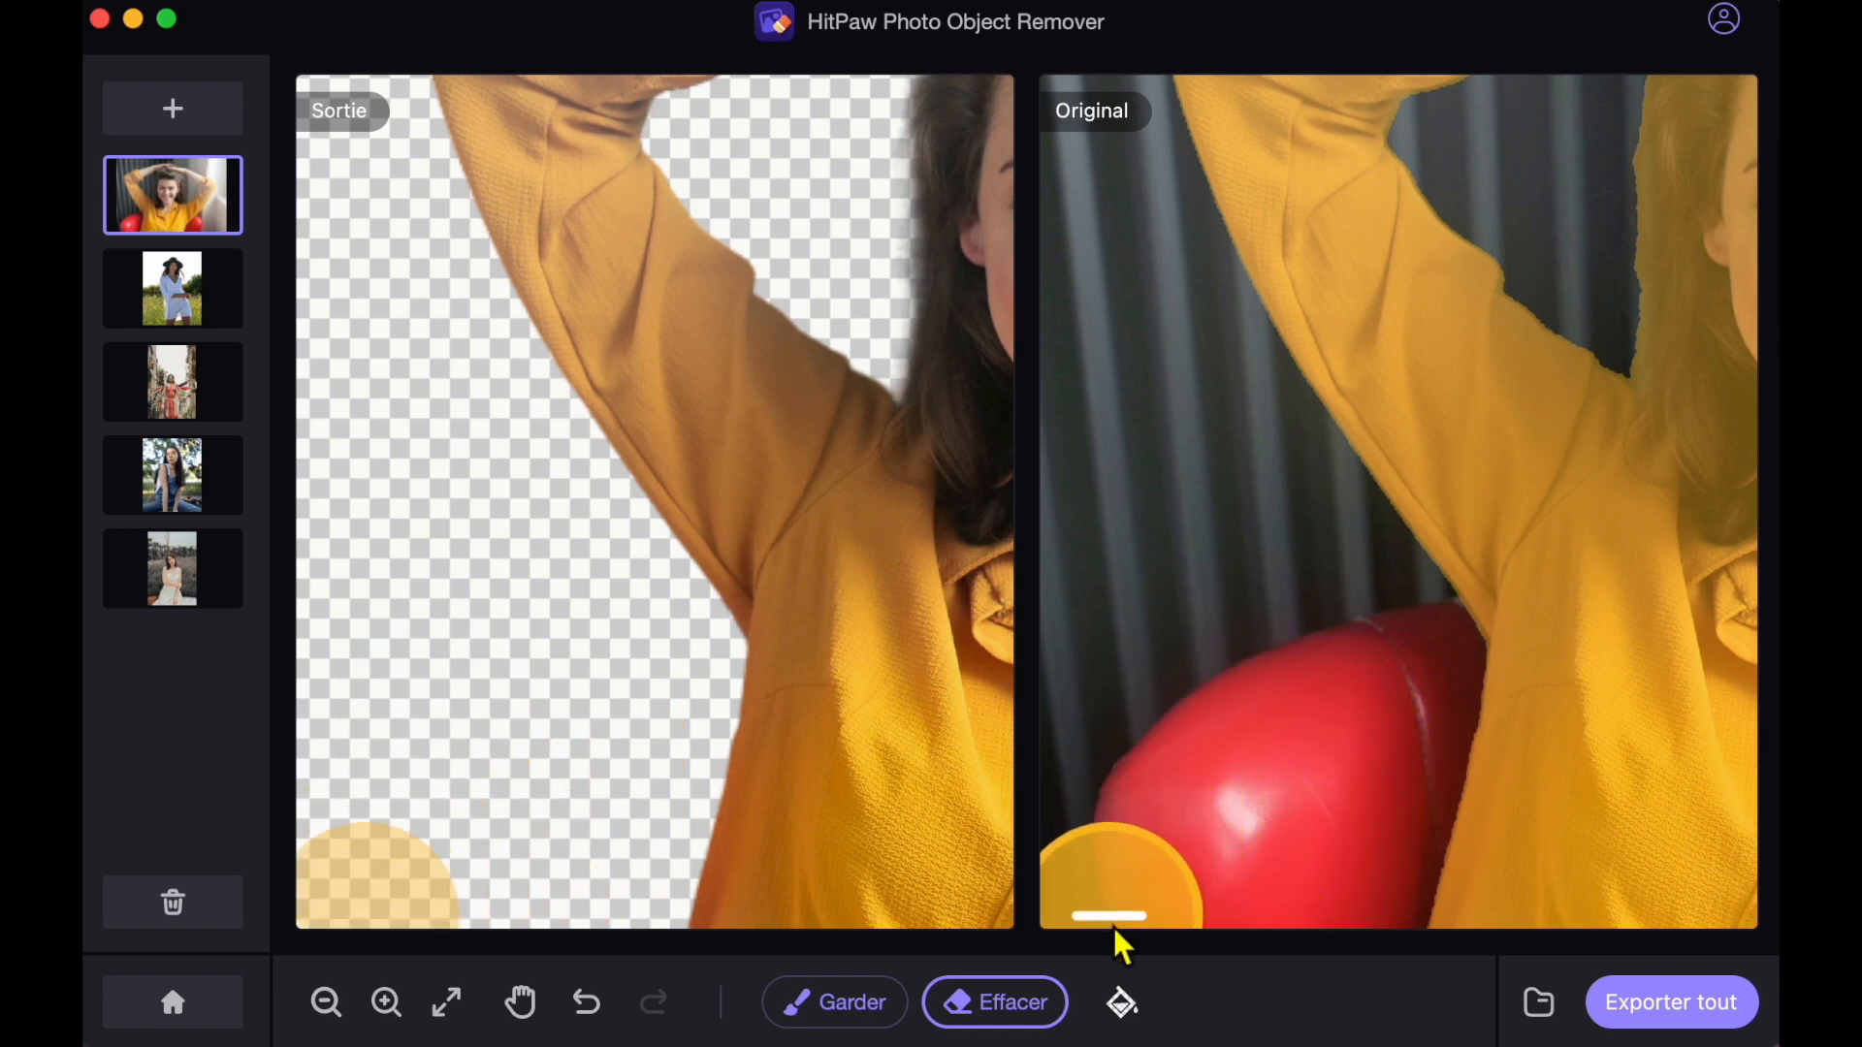
click(1122, 924)
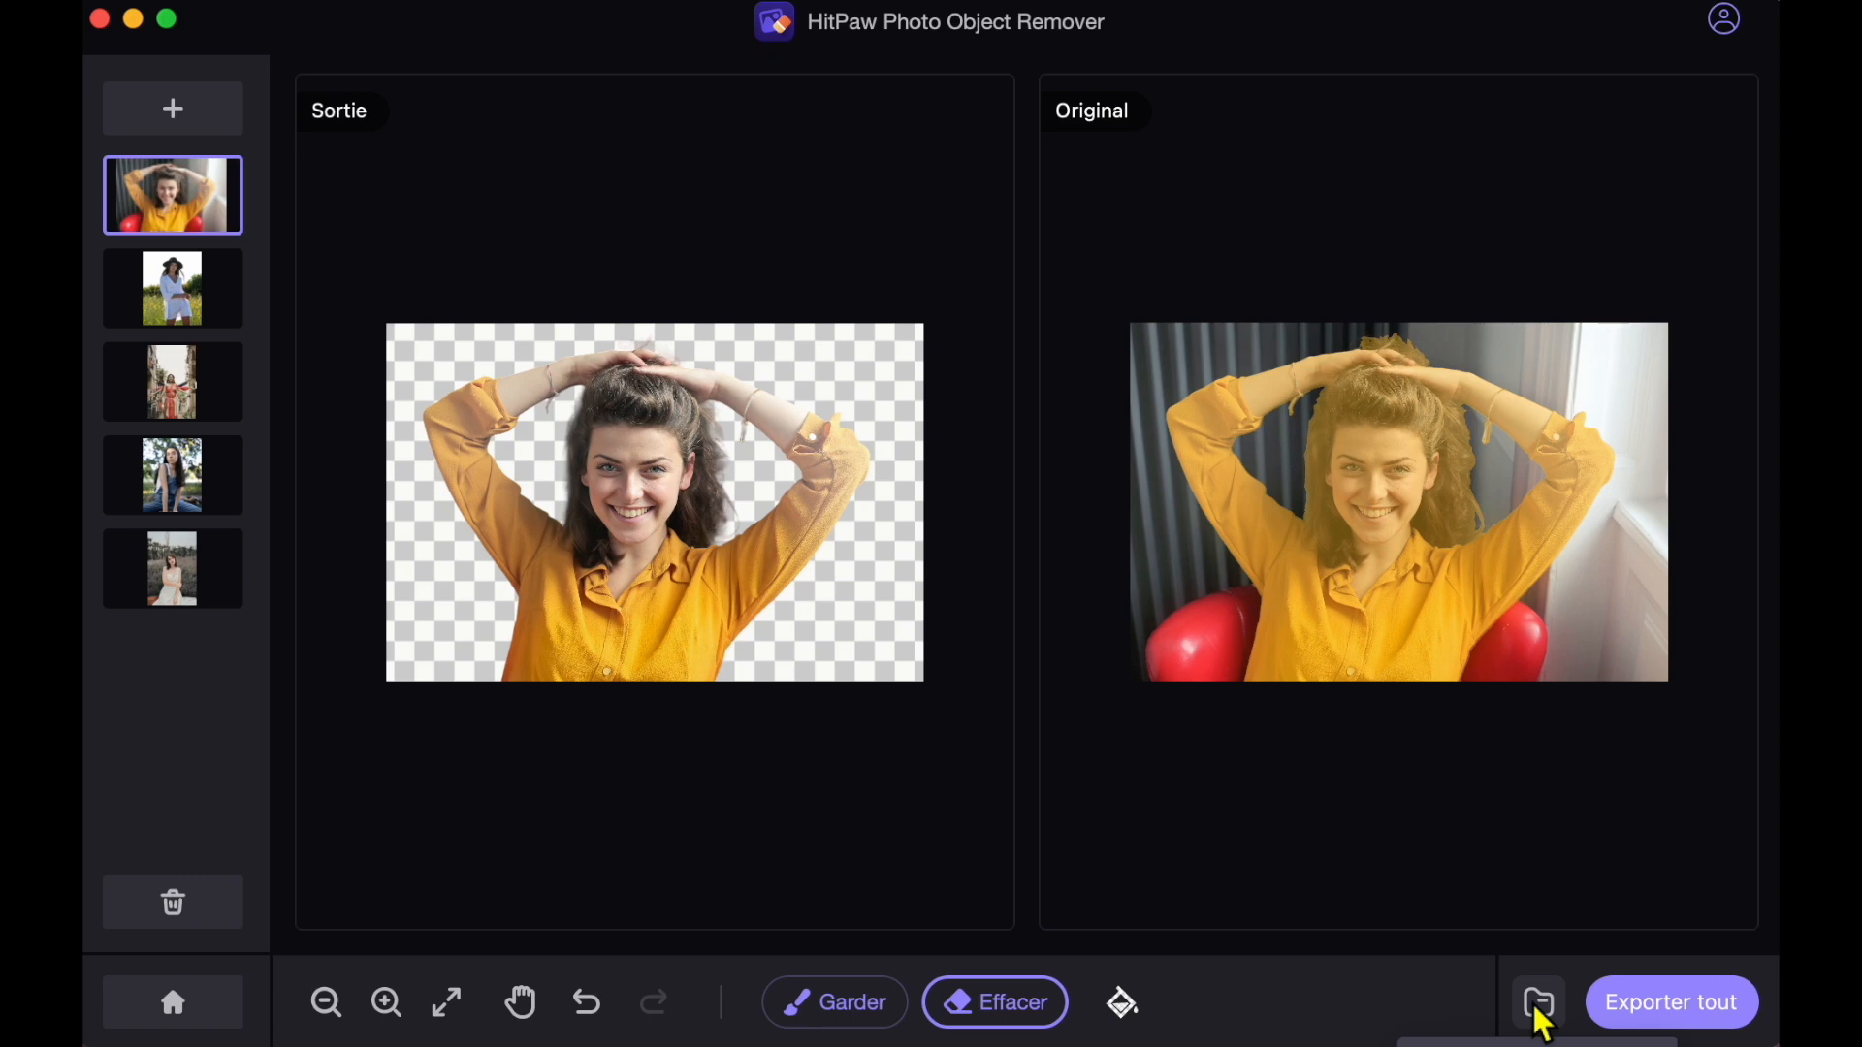
Set the save location to the rush4 folder inside collaboration and export all the cutouts.
click(1540, 1009)
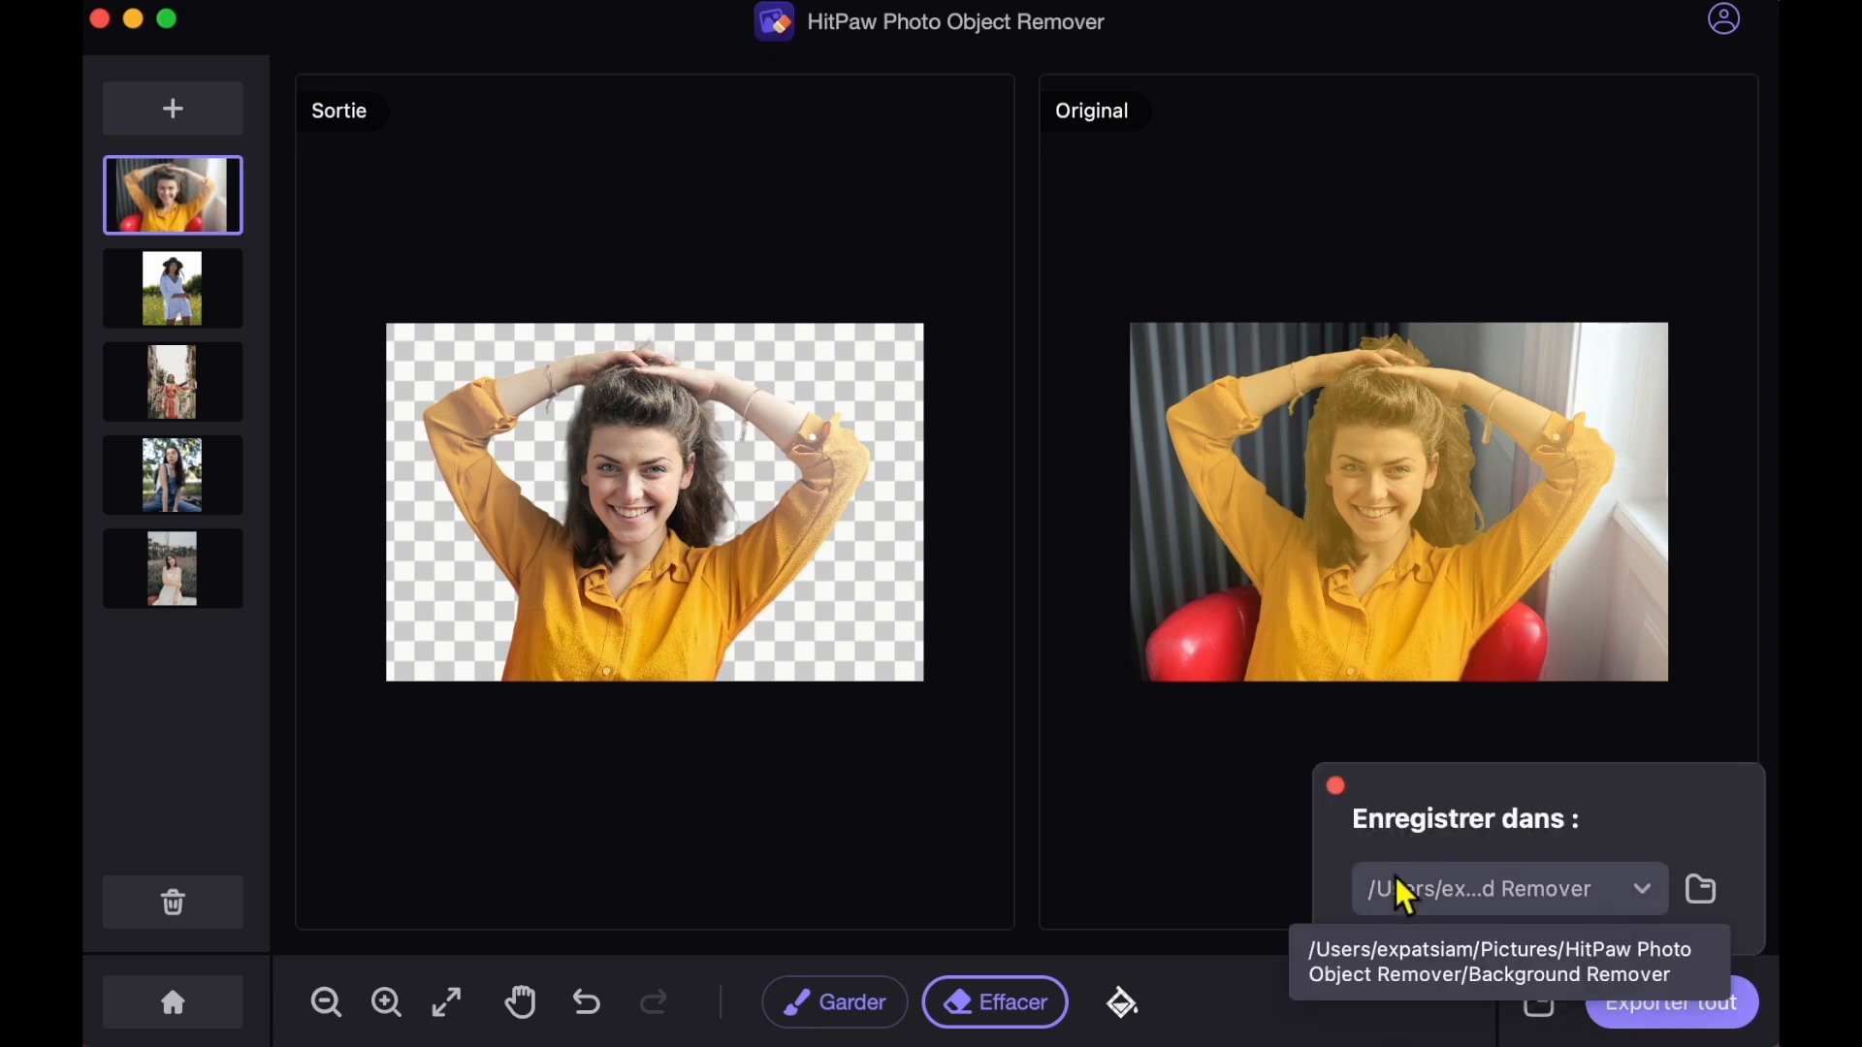
click(1670, 898)
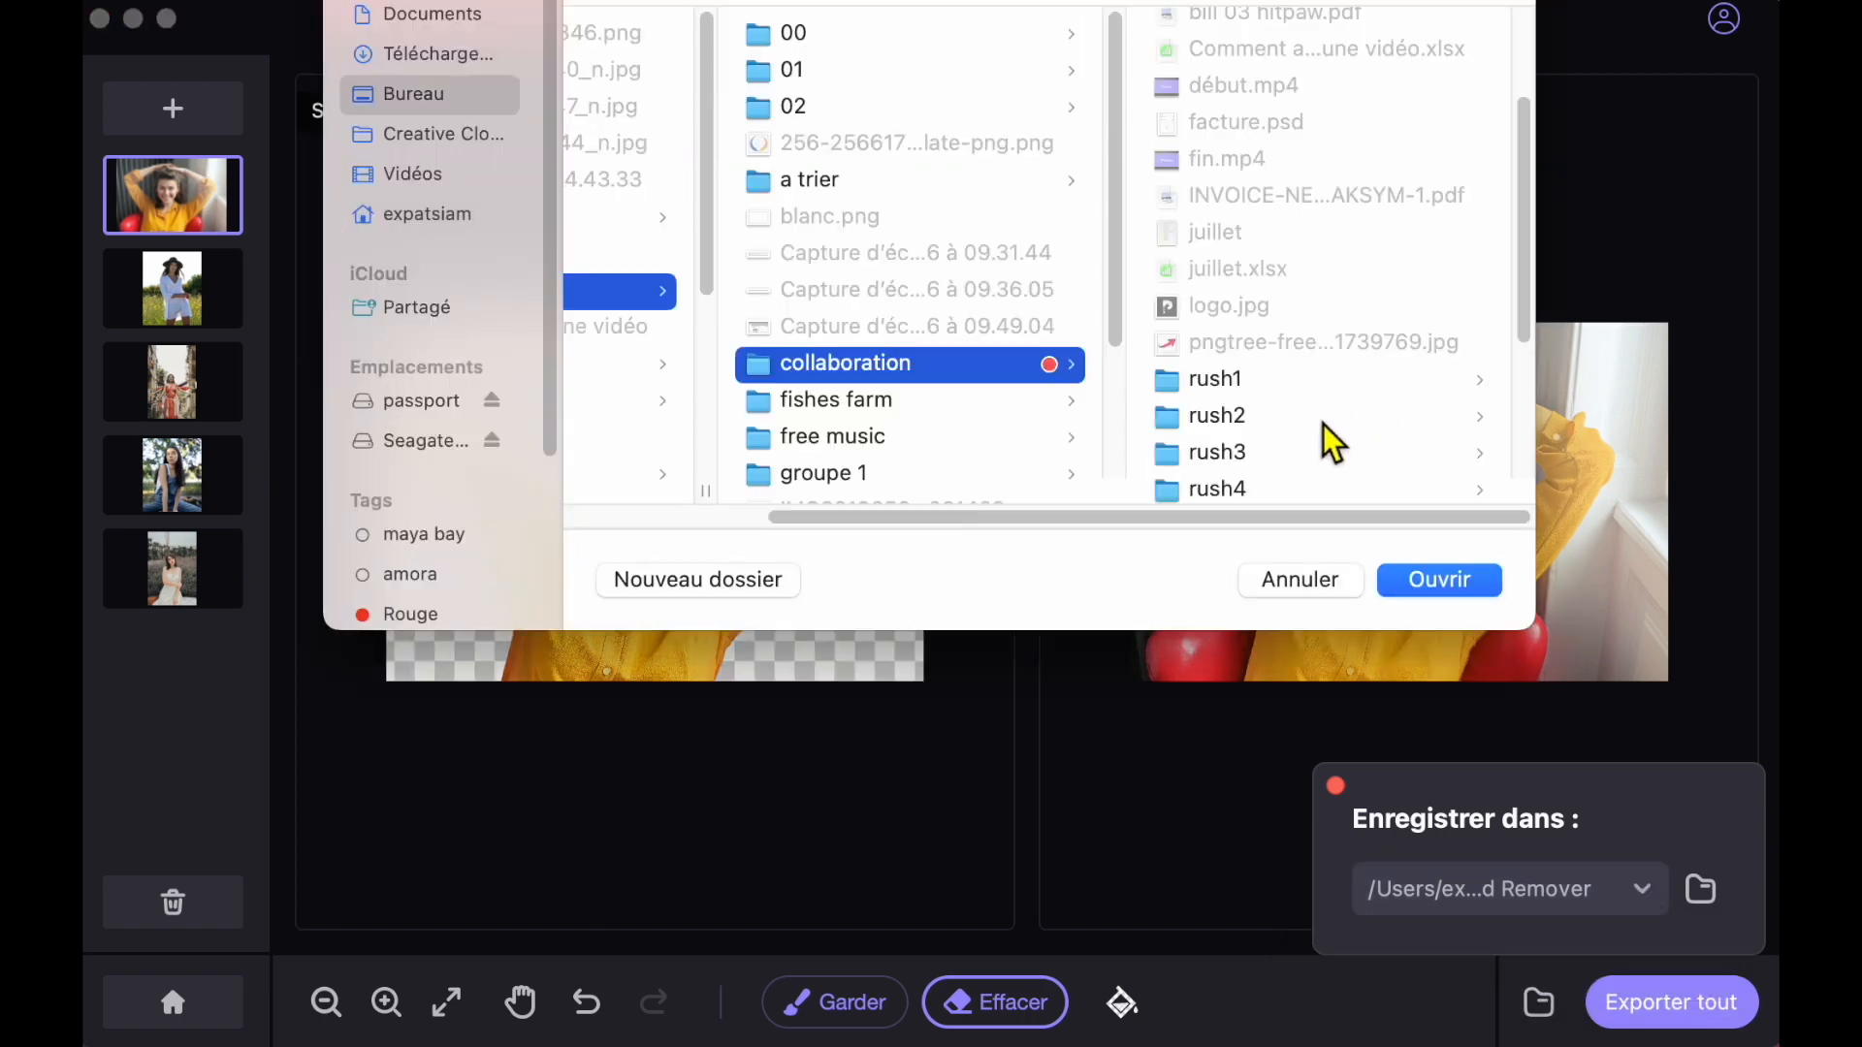
click(1262, 491)
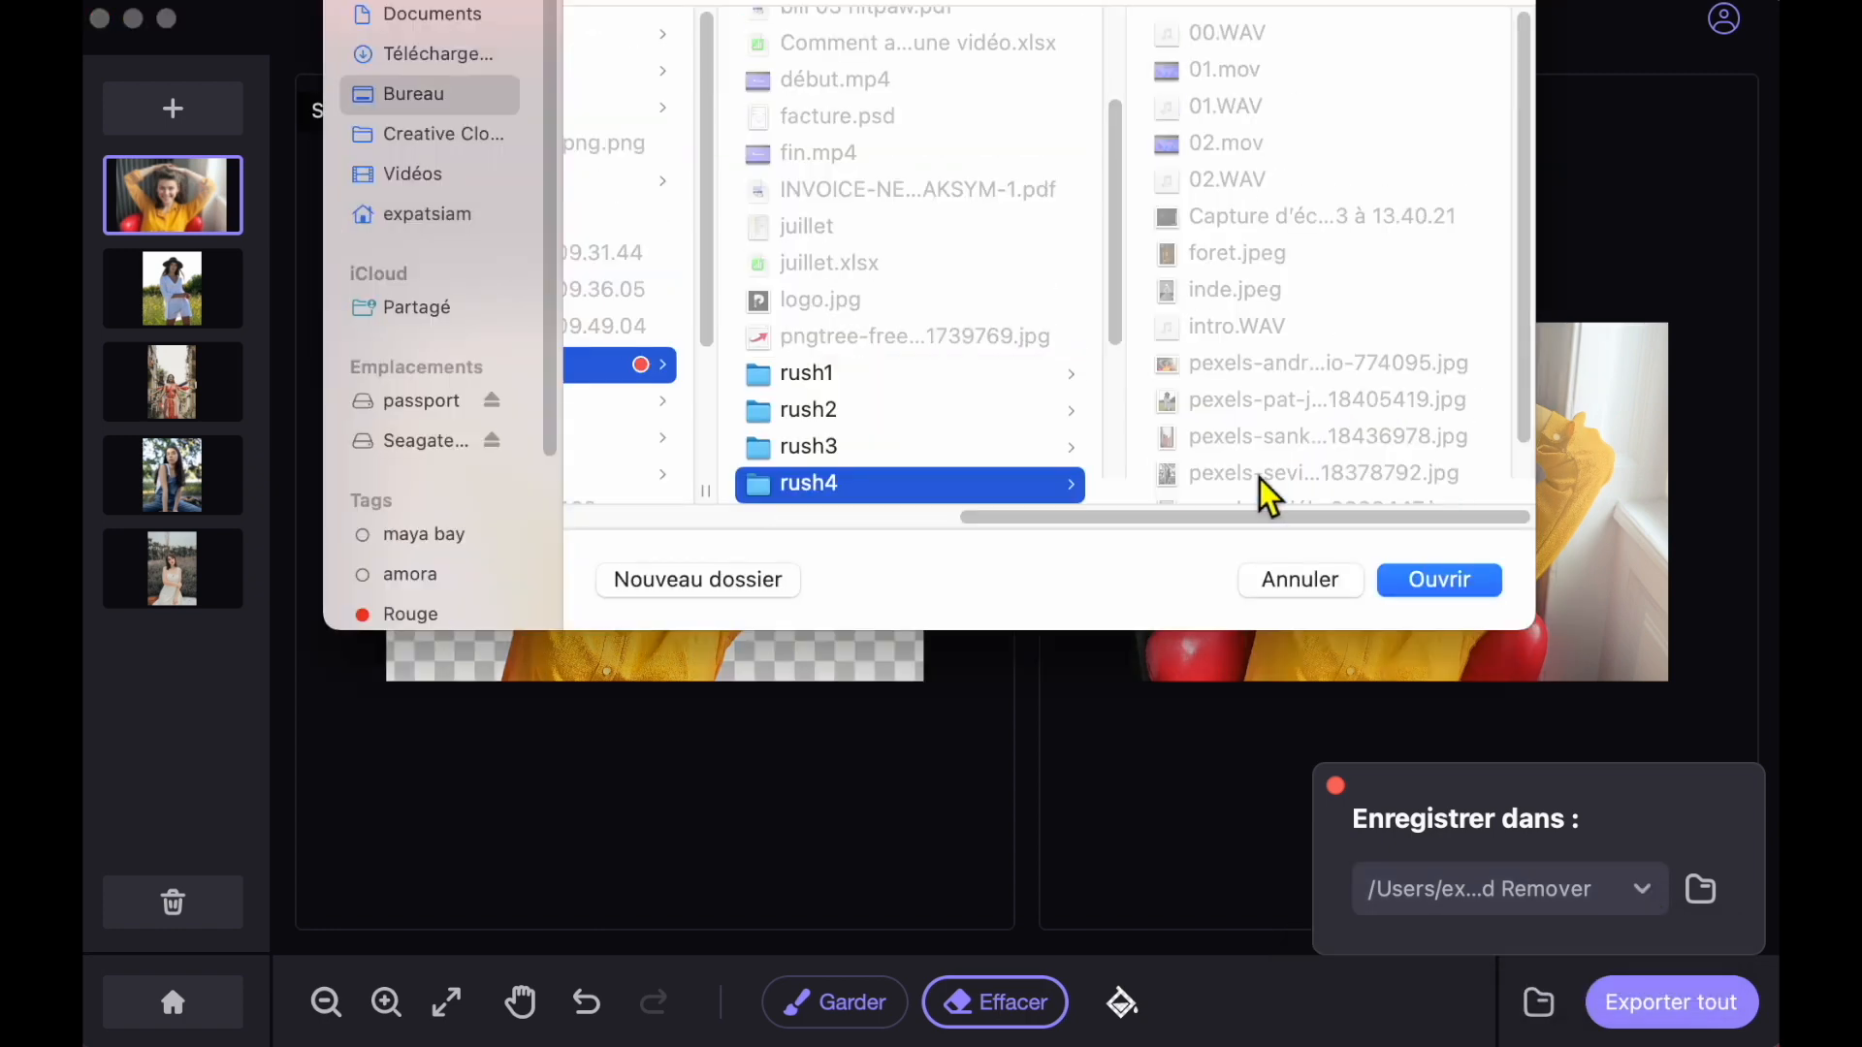
click(1438, 582)
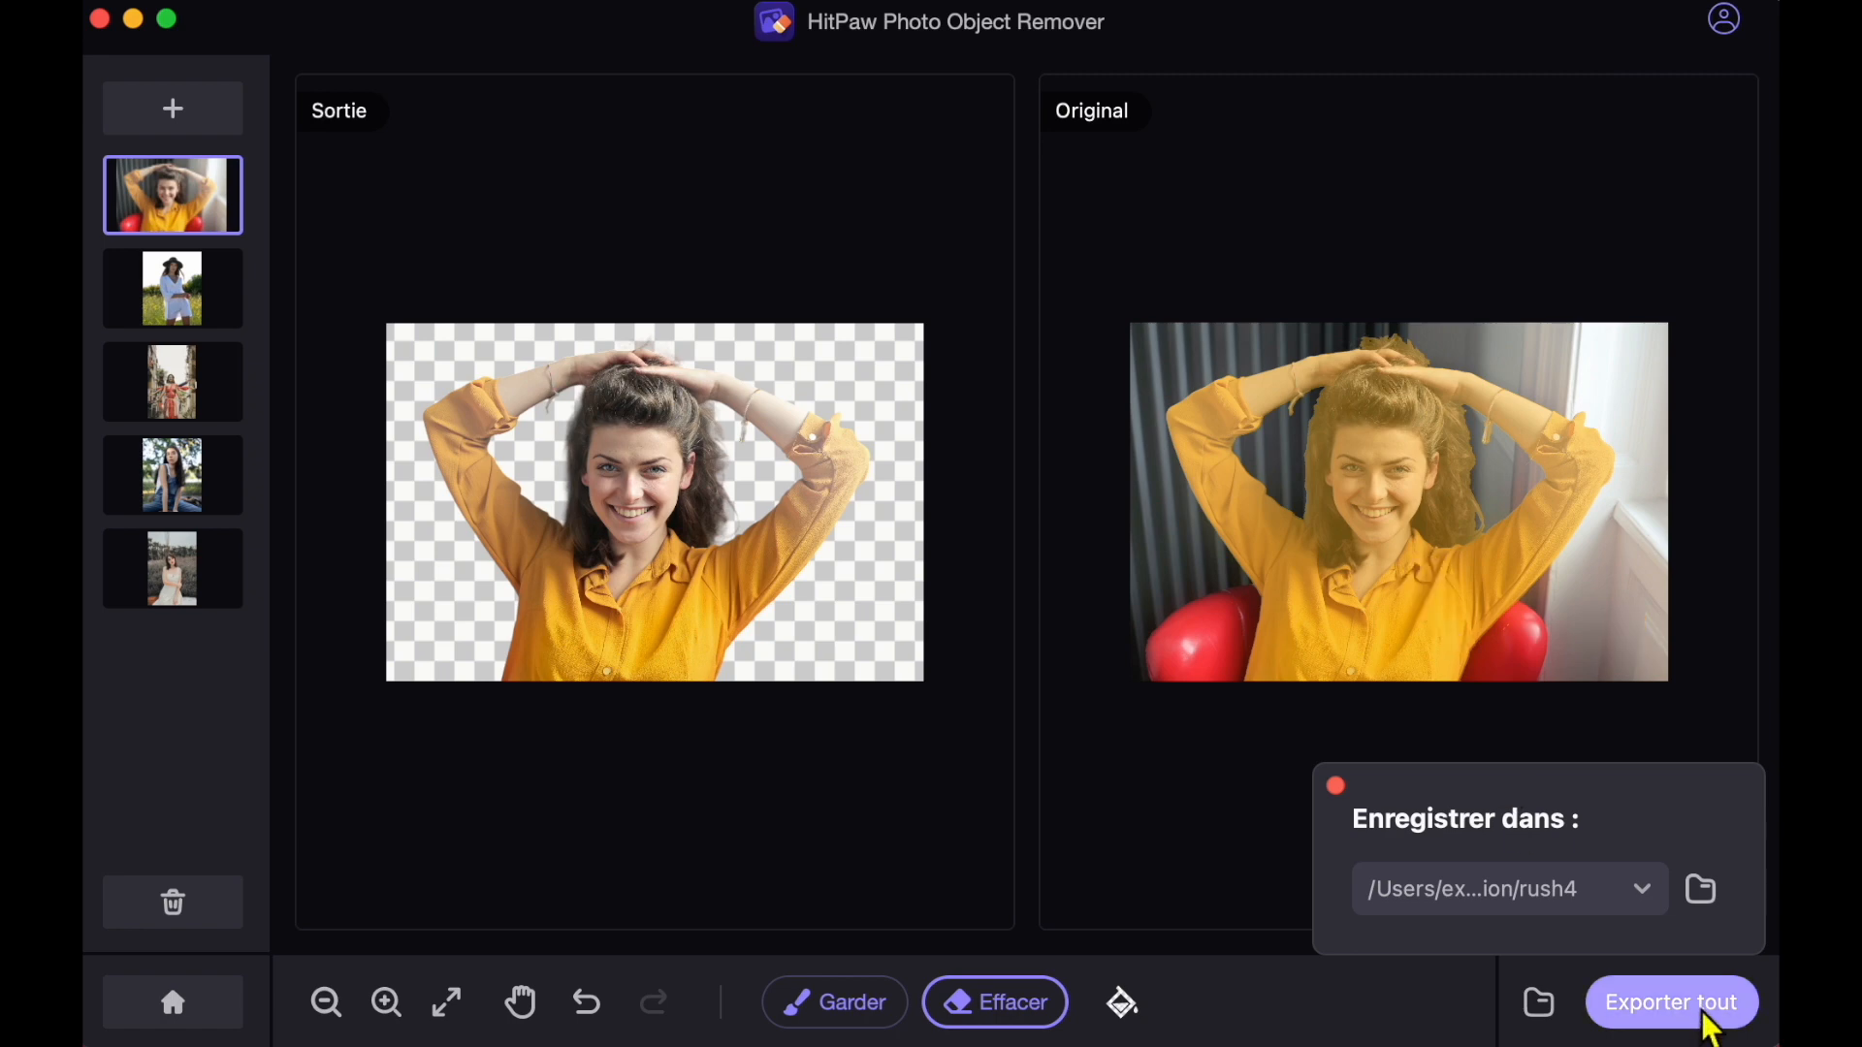
click(1709, 1026)
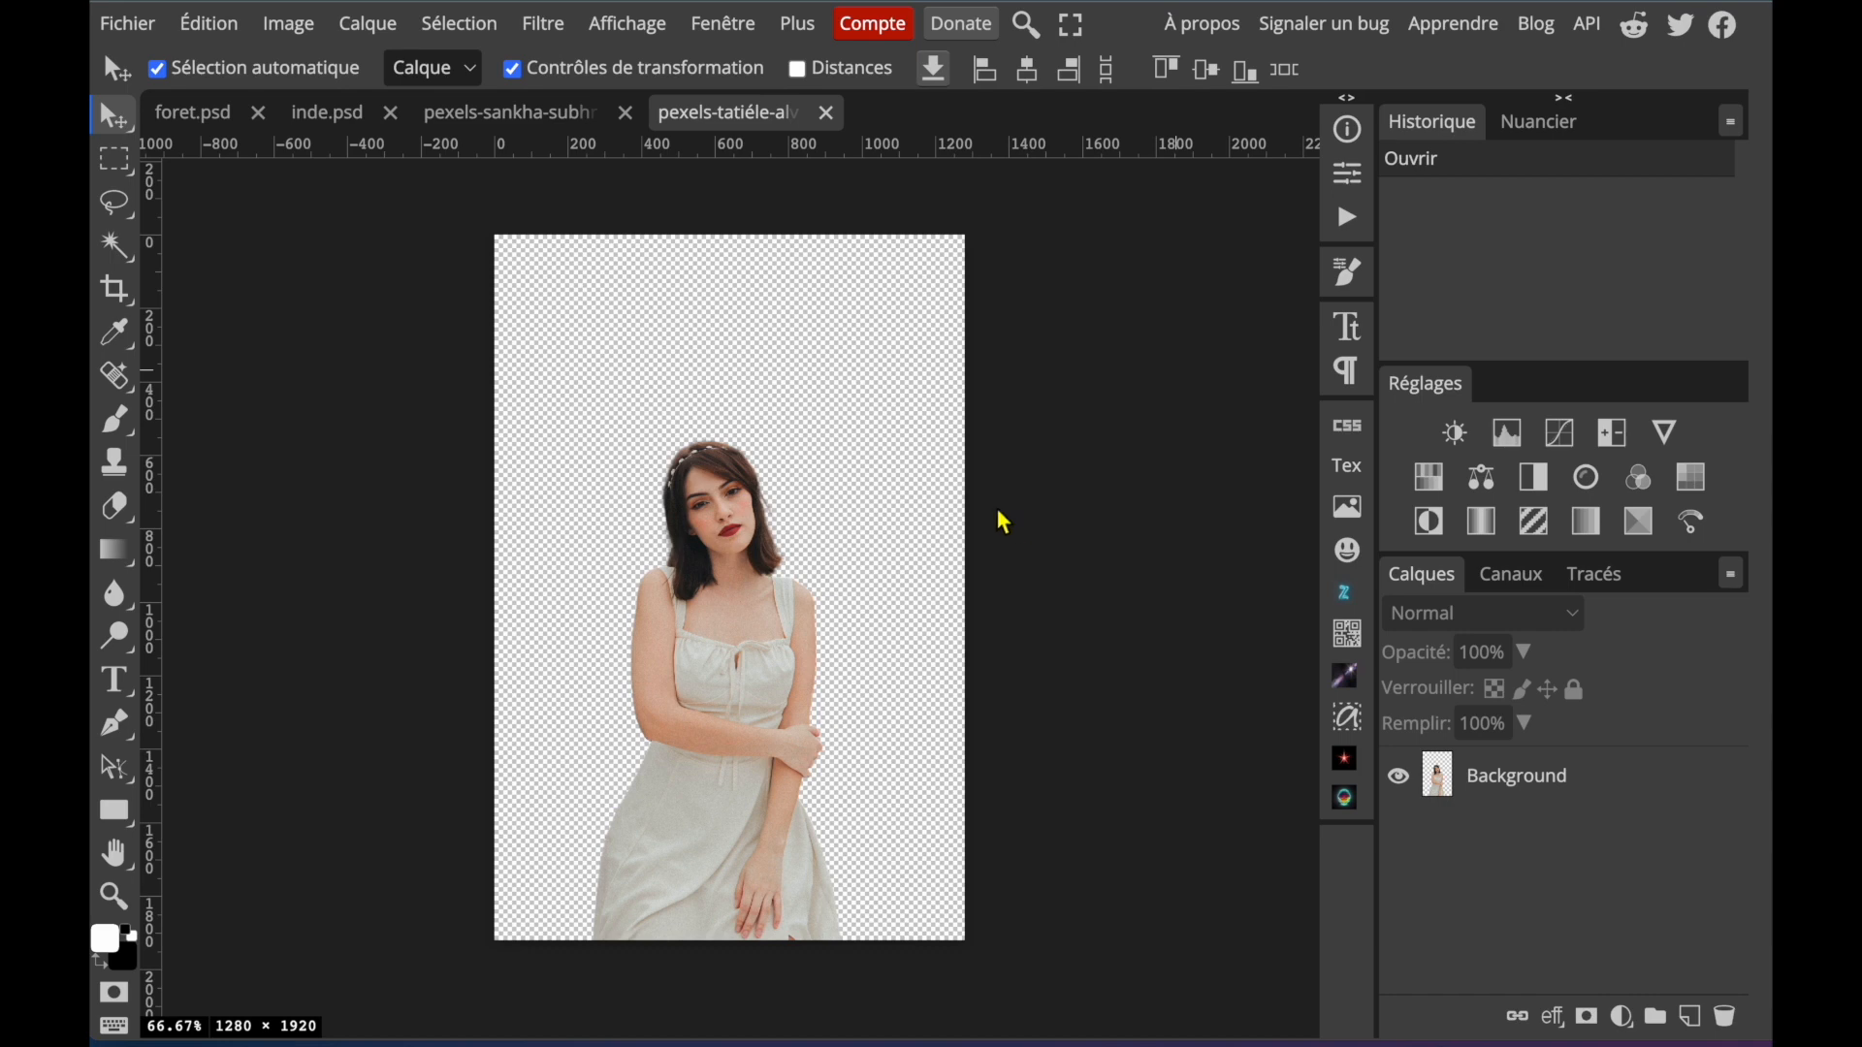
Duplicate the Taj Mahal layer from inde.psd into the document with the red-sari woman's cutout.
click(514, 113)
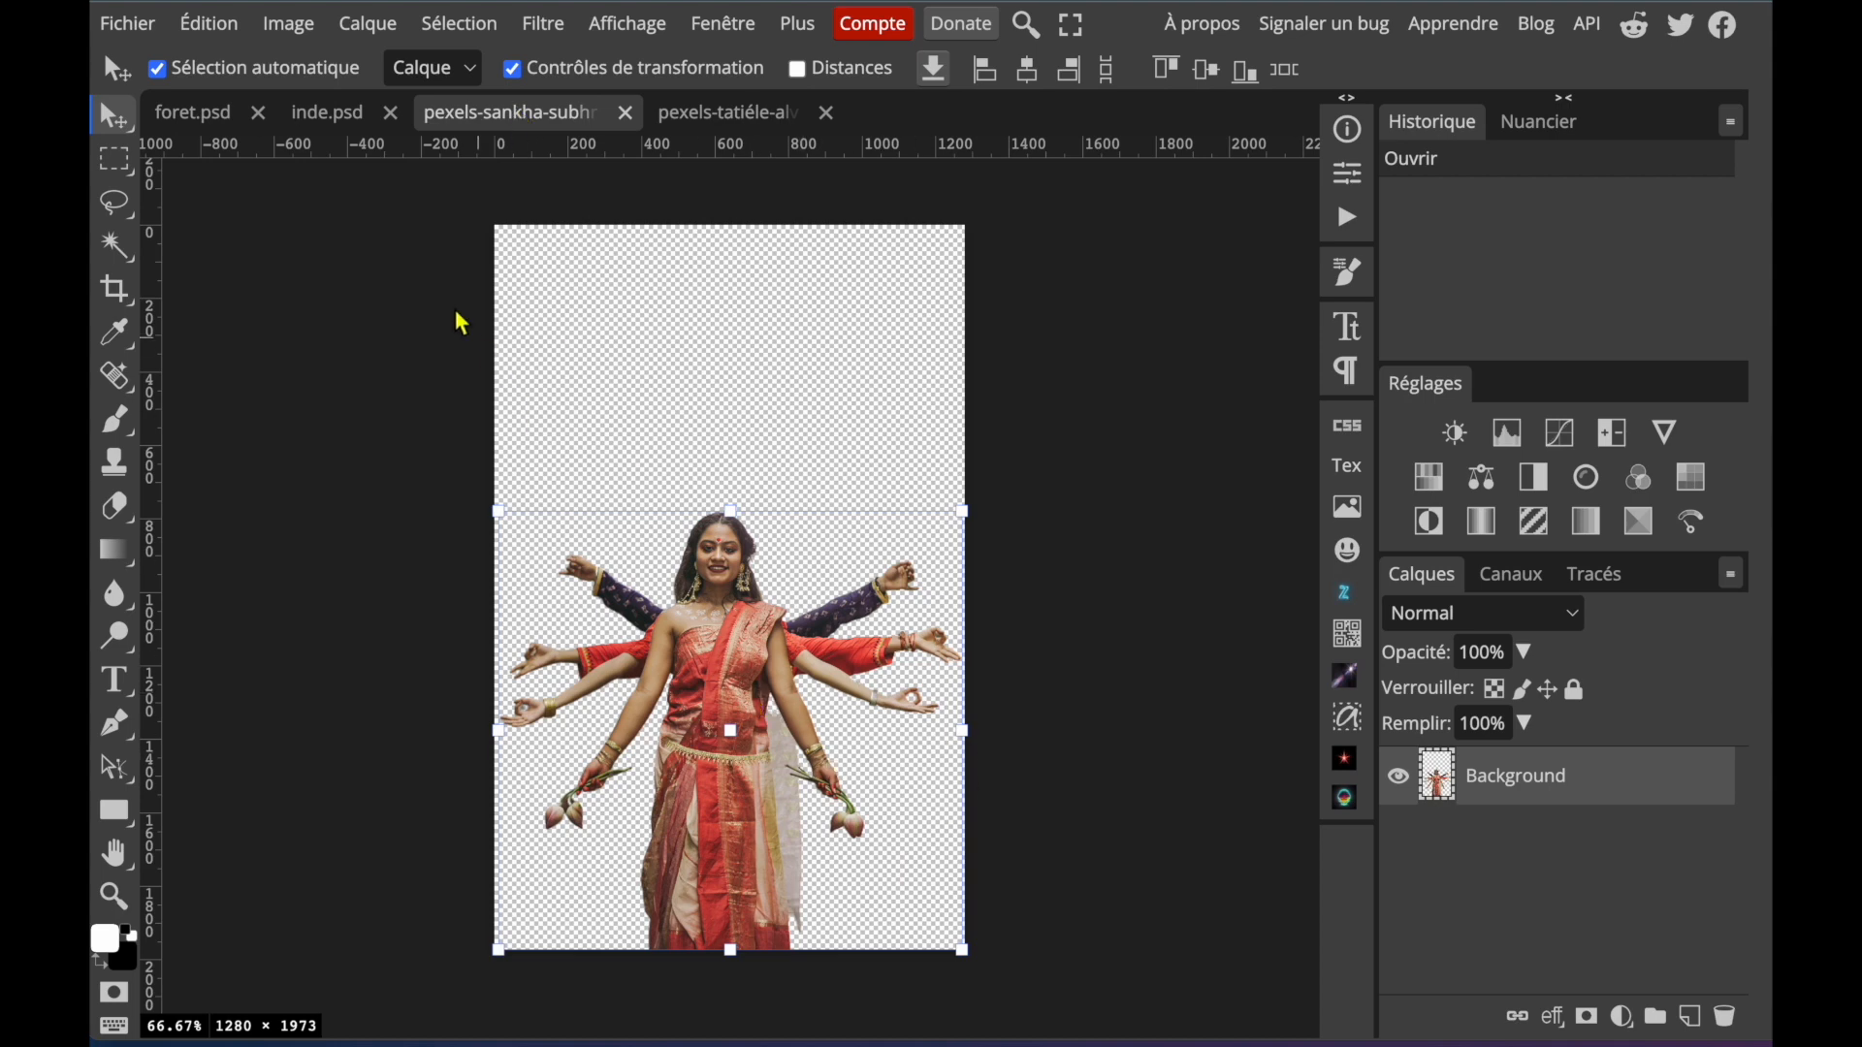
click(337, 115)
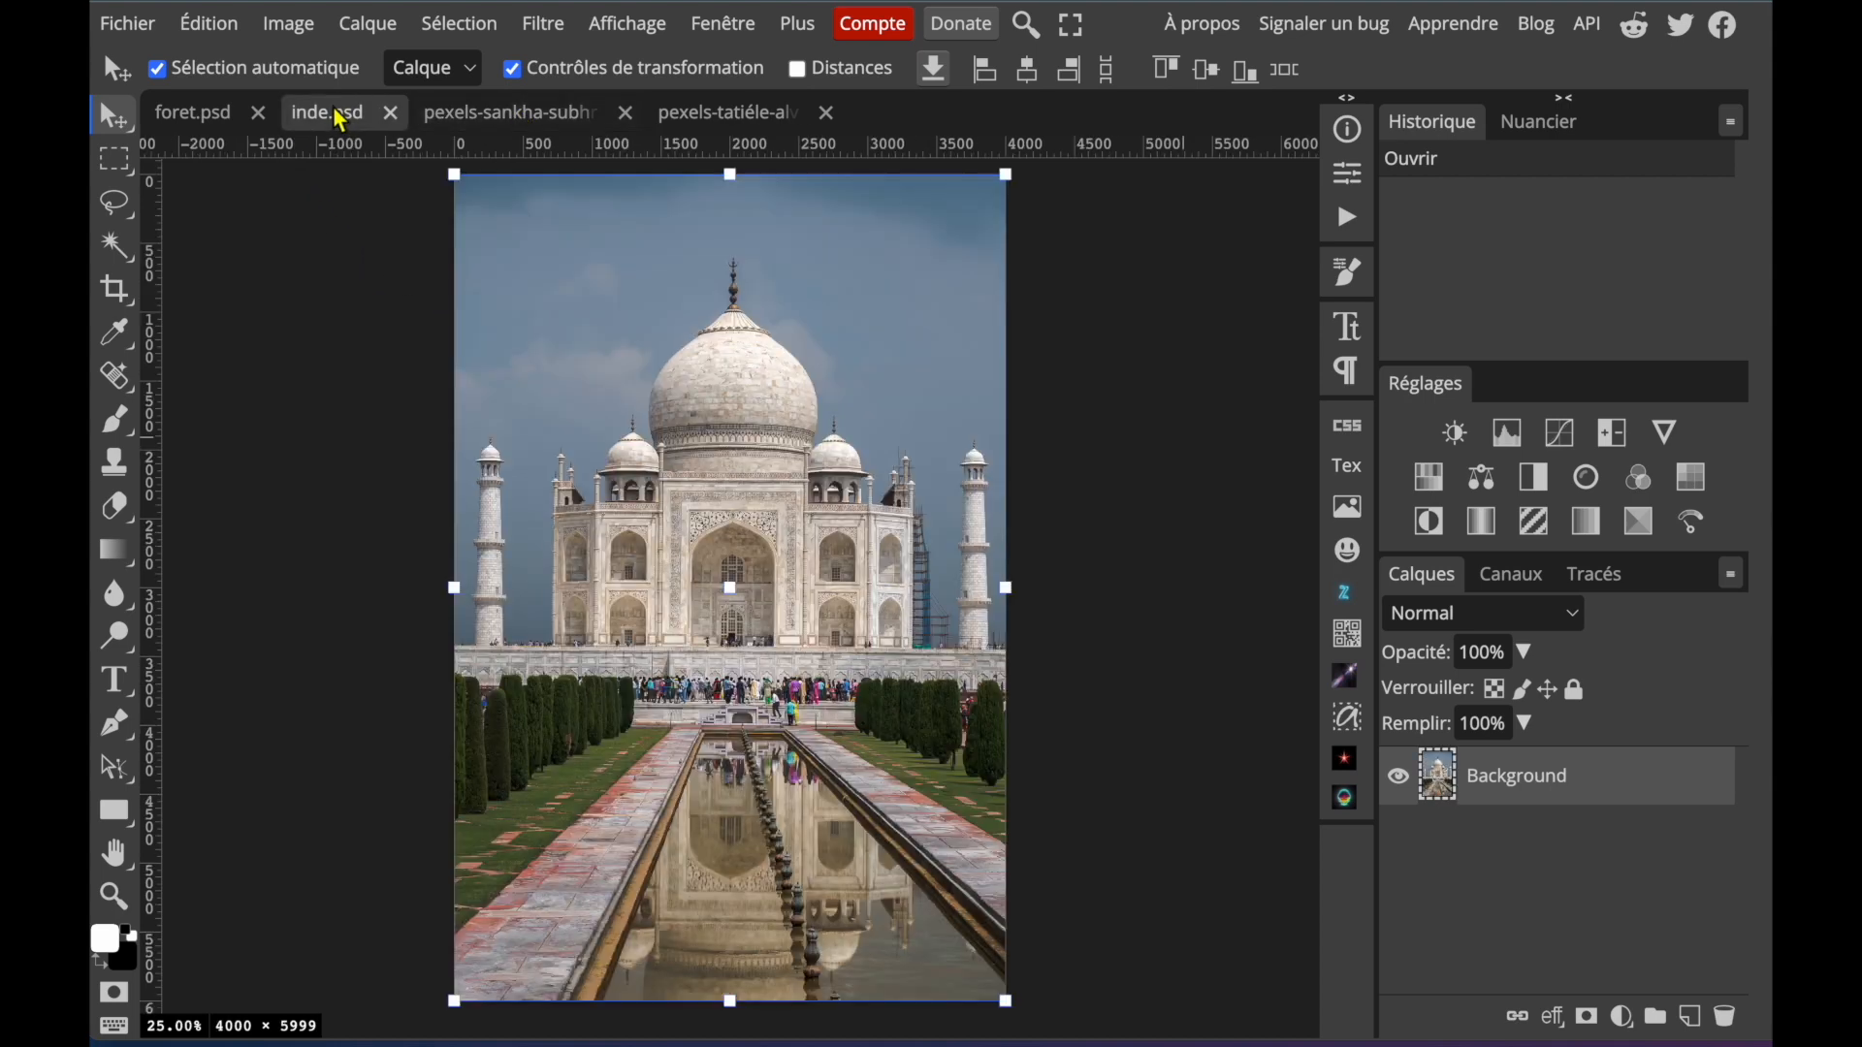
click(204, 117)
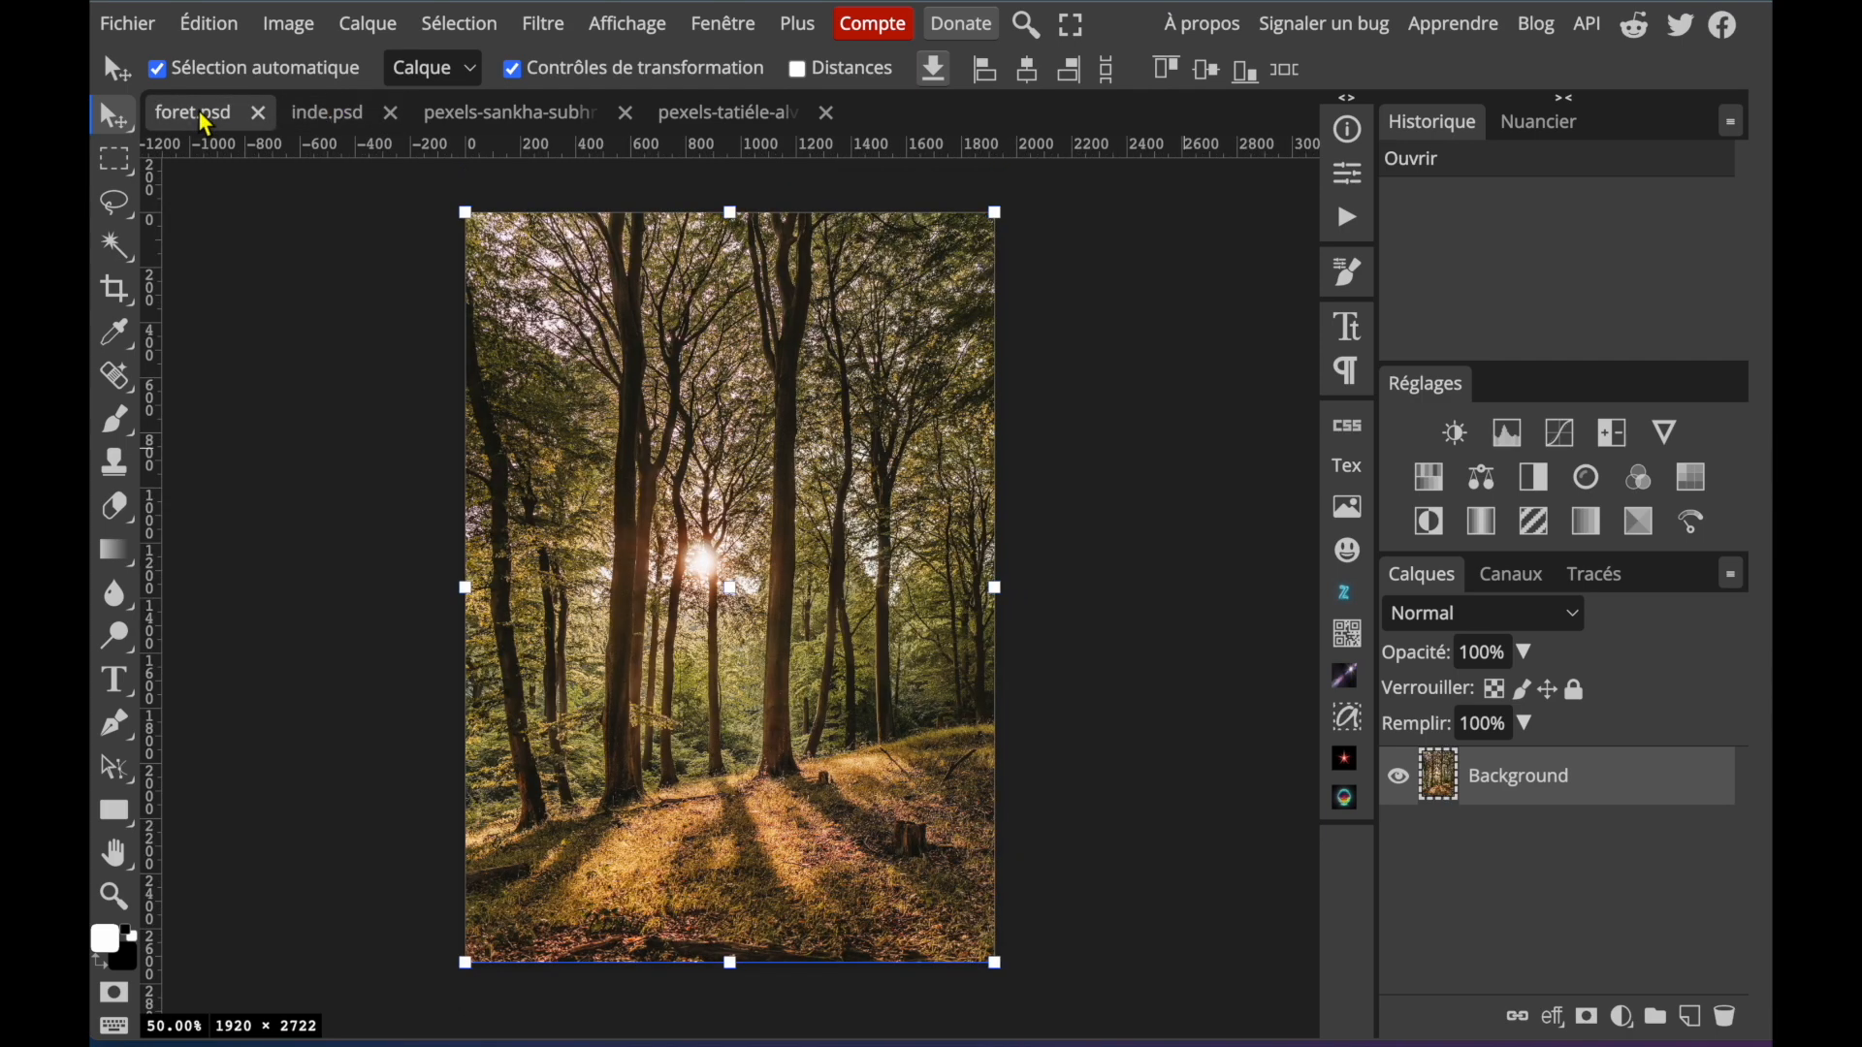
click(507, 115)
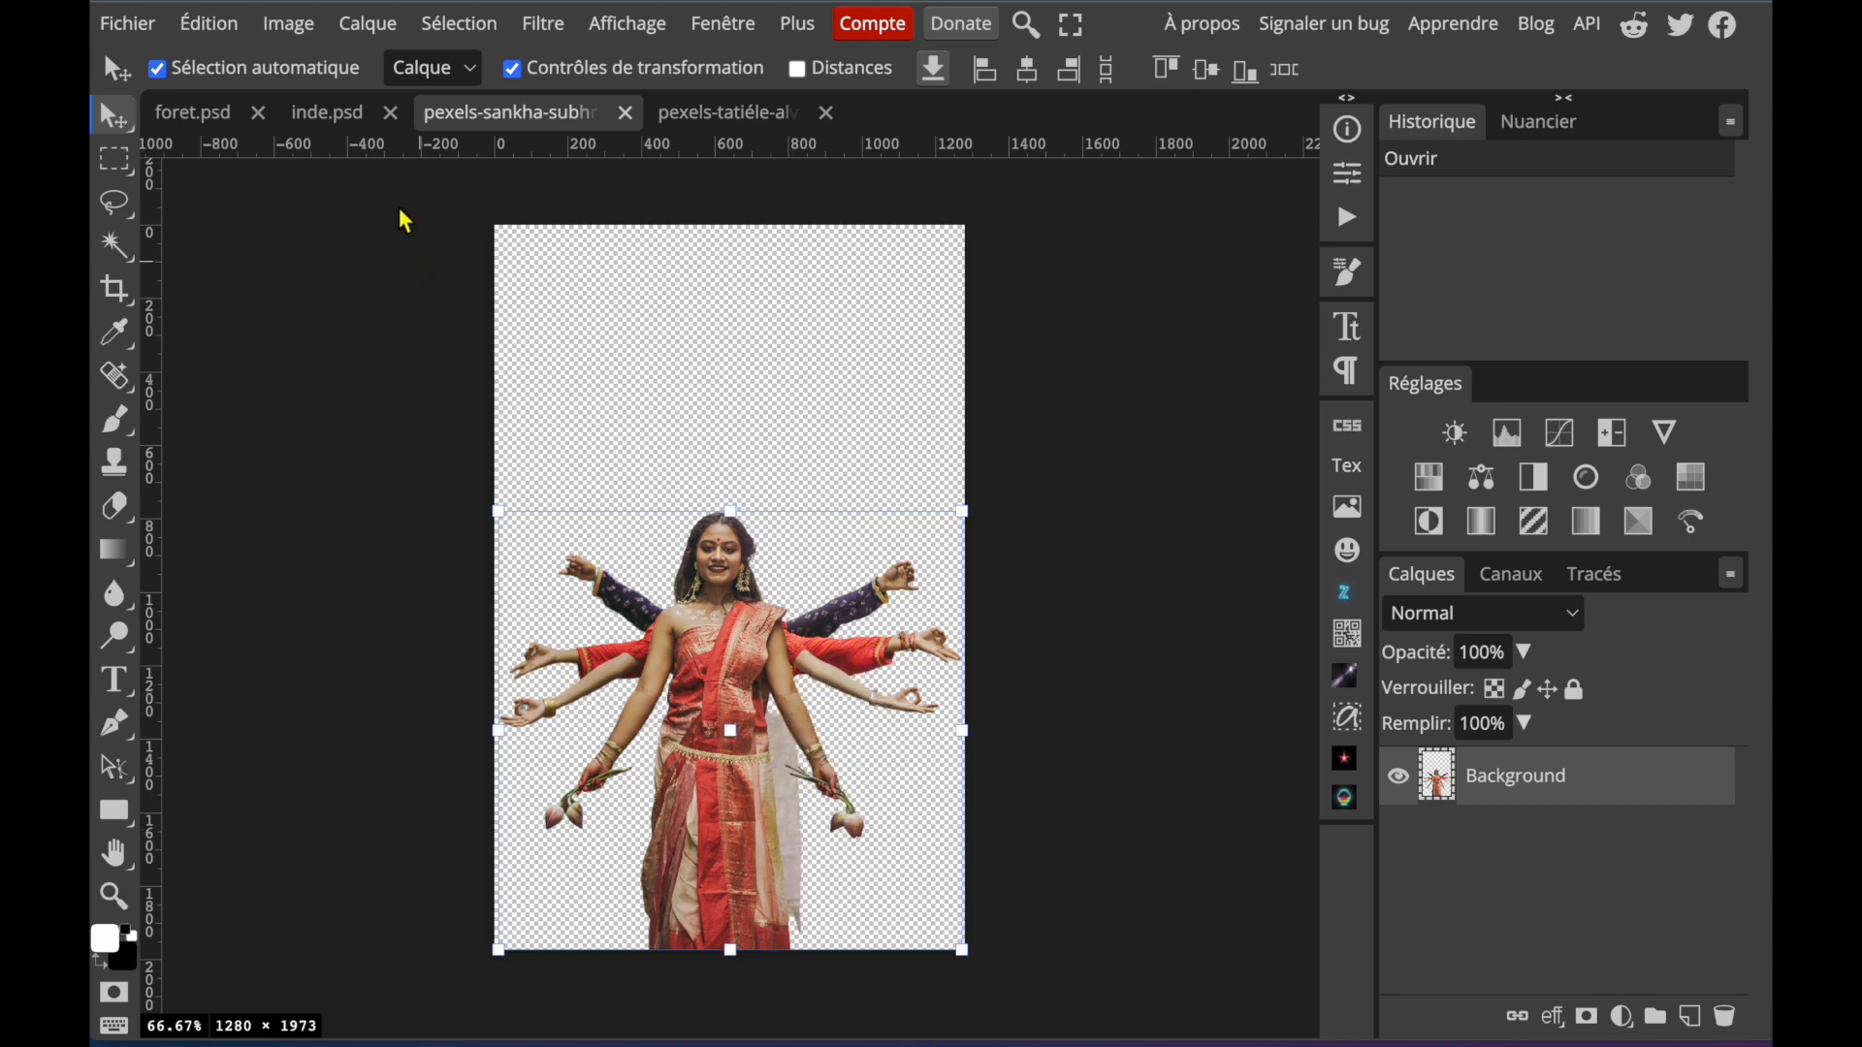
click(332, 117)
right_click(1479, 781)
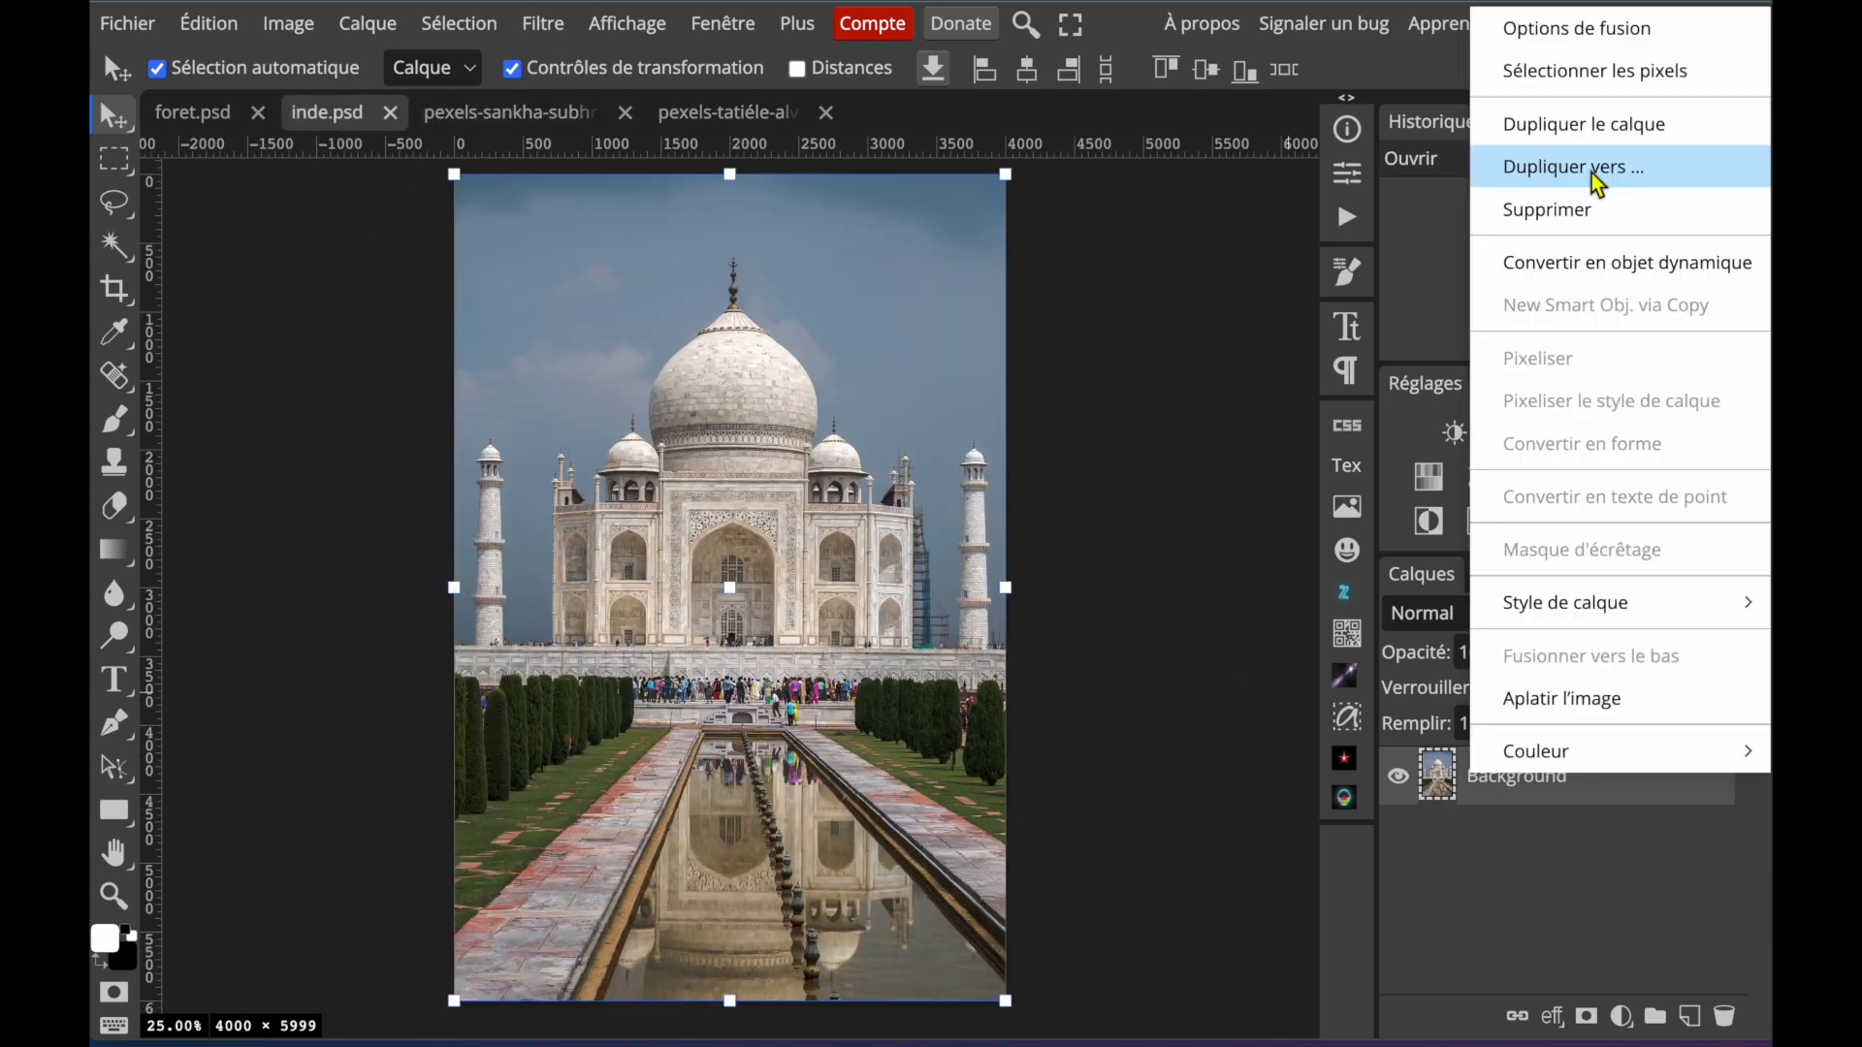
click(1594, 178)
click(679, 291)
click(473, 320)
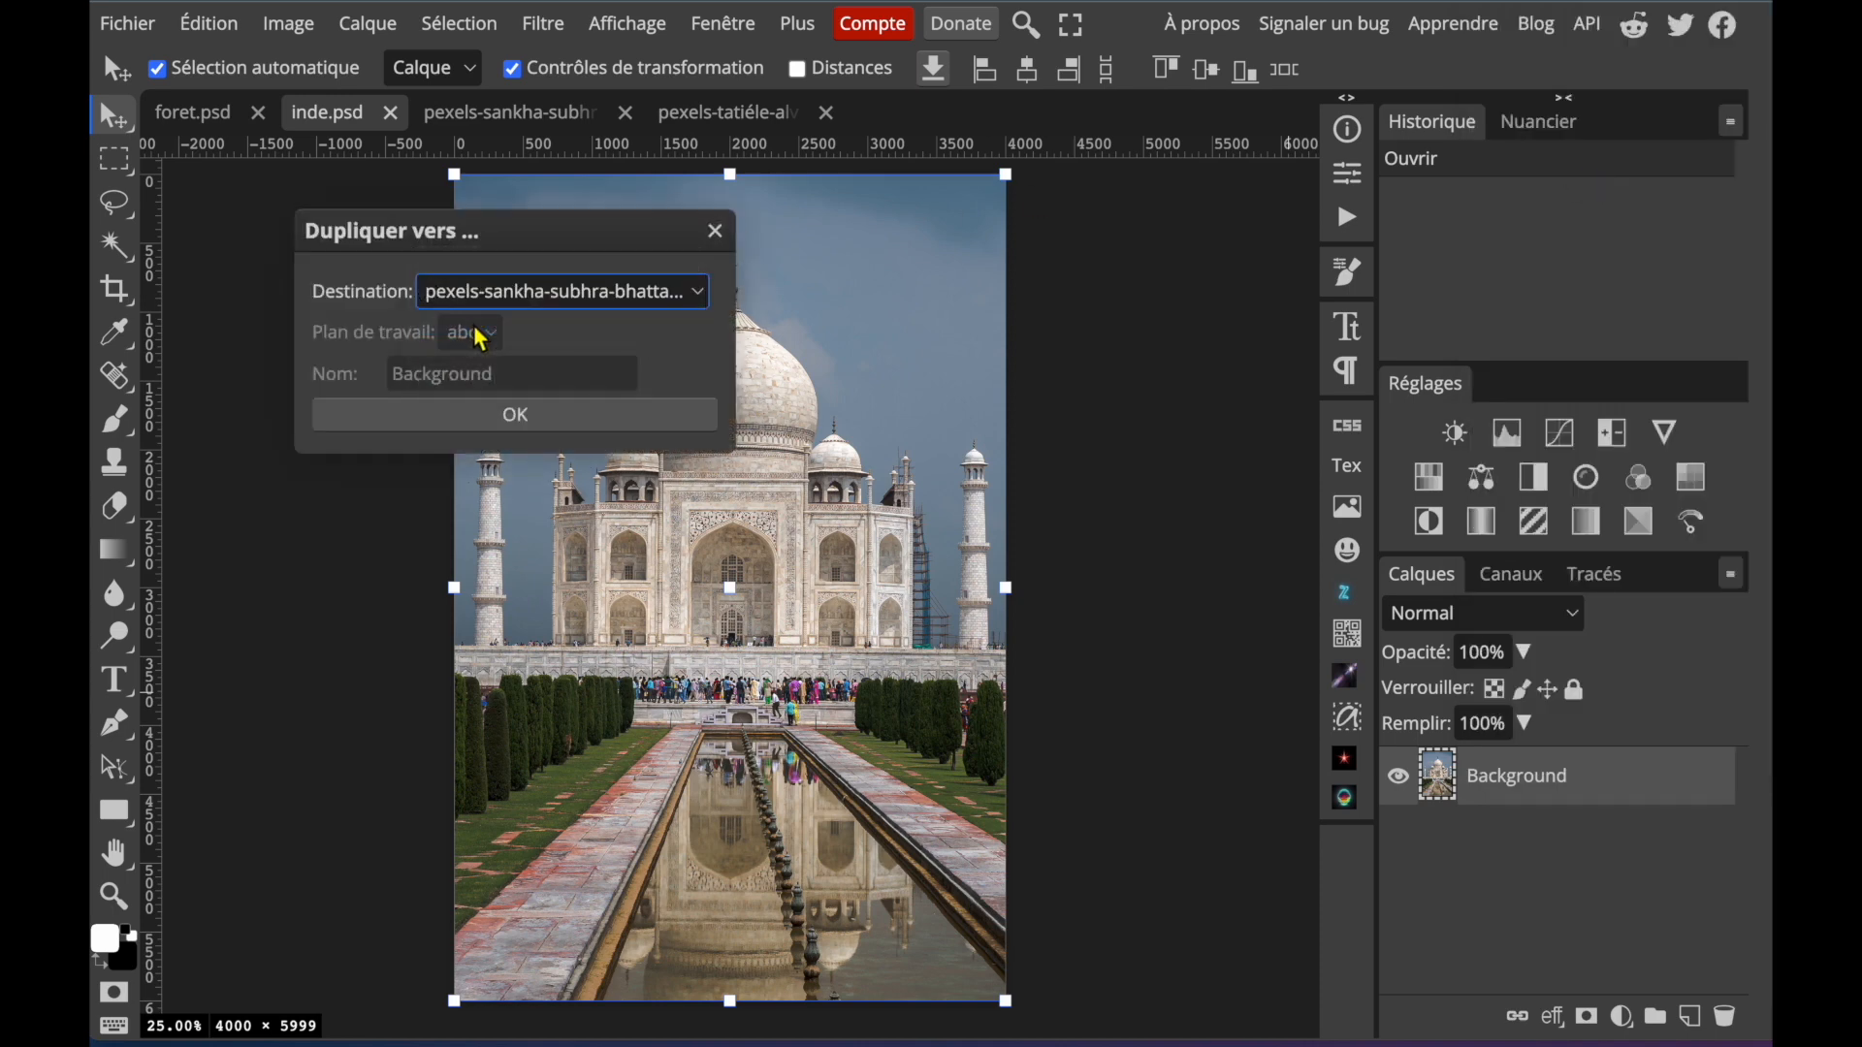
click(532, 424)
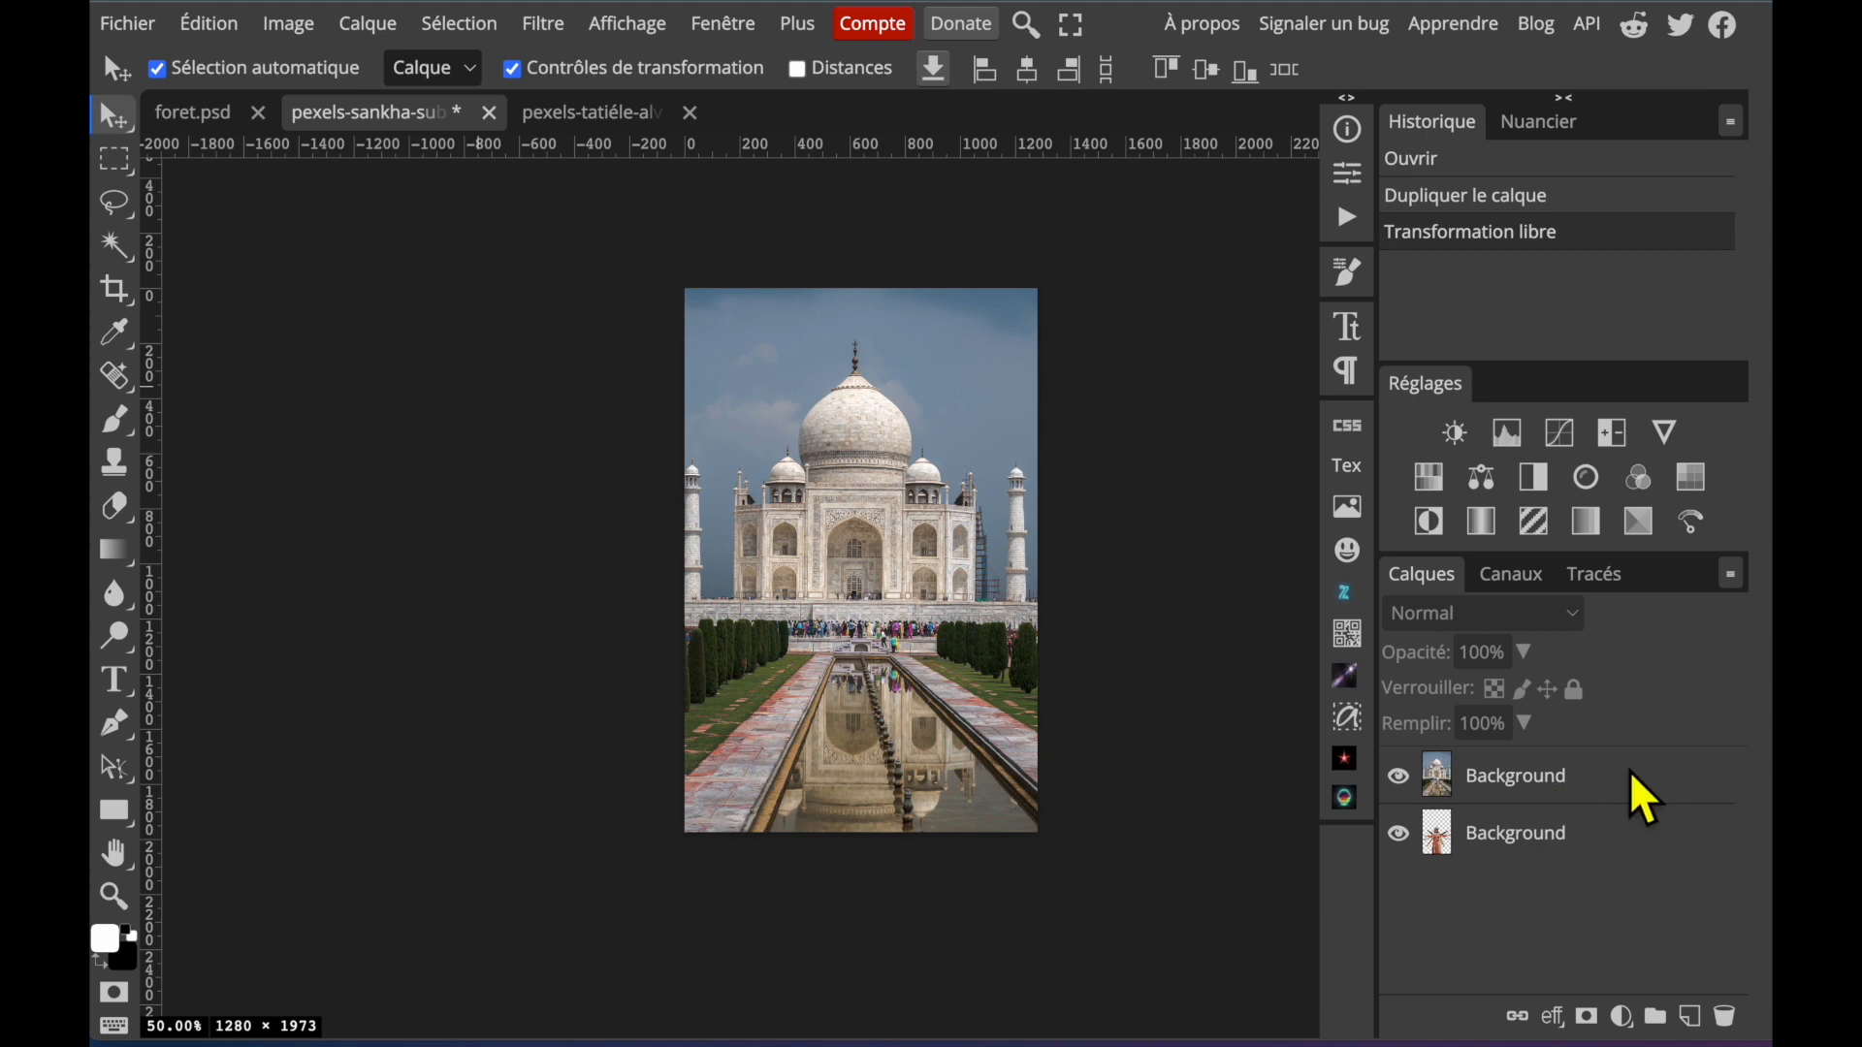
Move the sari cutout above the Taj Mahal layer and reapply the last Gaussian blur to the Taj Mahal layer.
click(1602, 844)
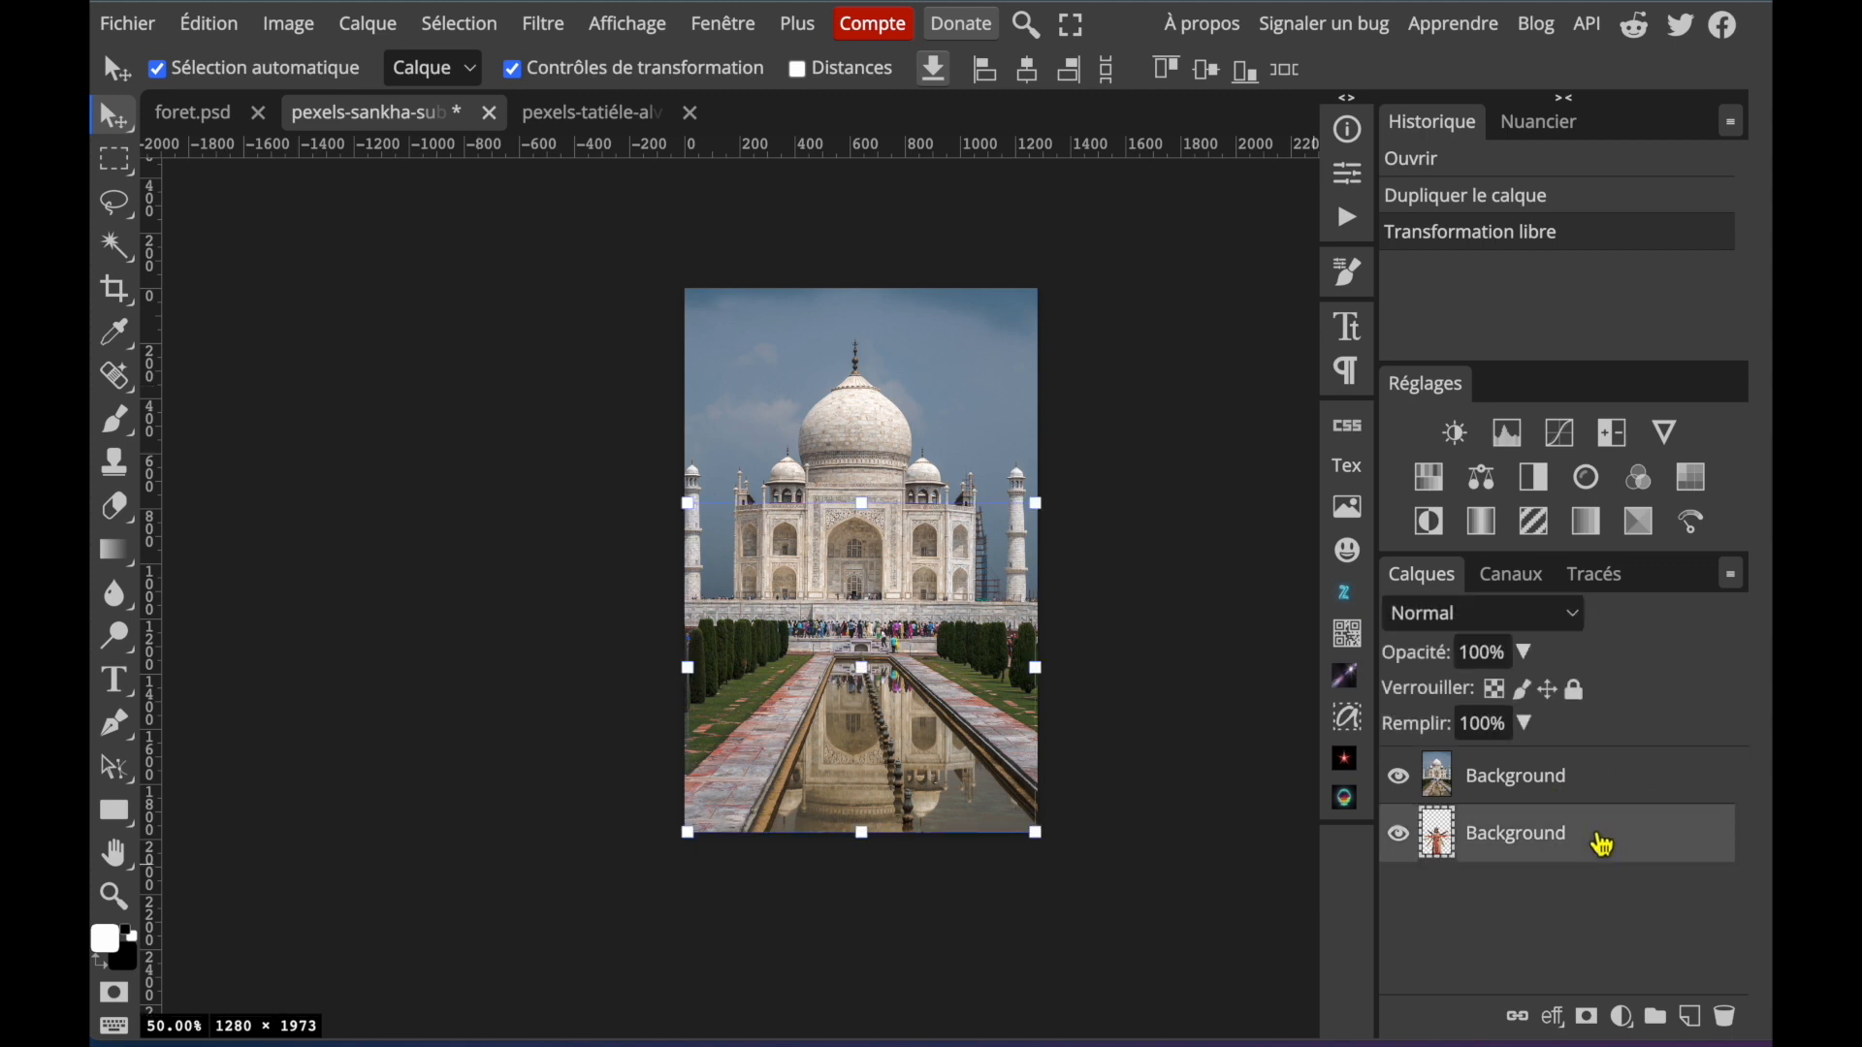
drag(1550, 852, 1549, 786)
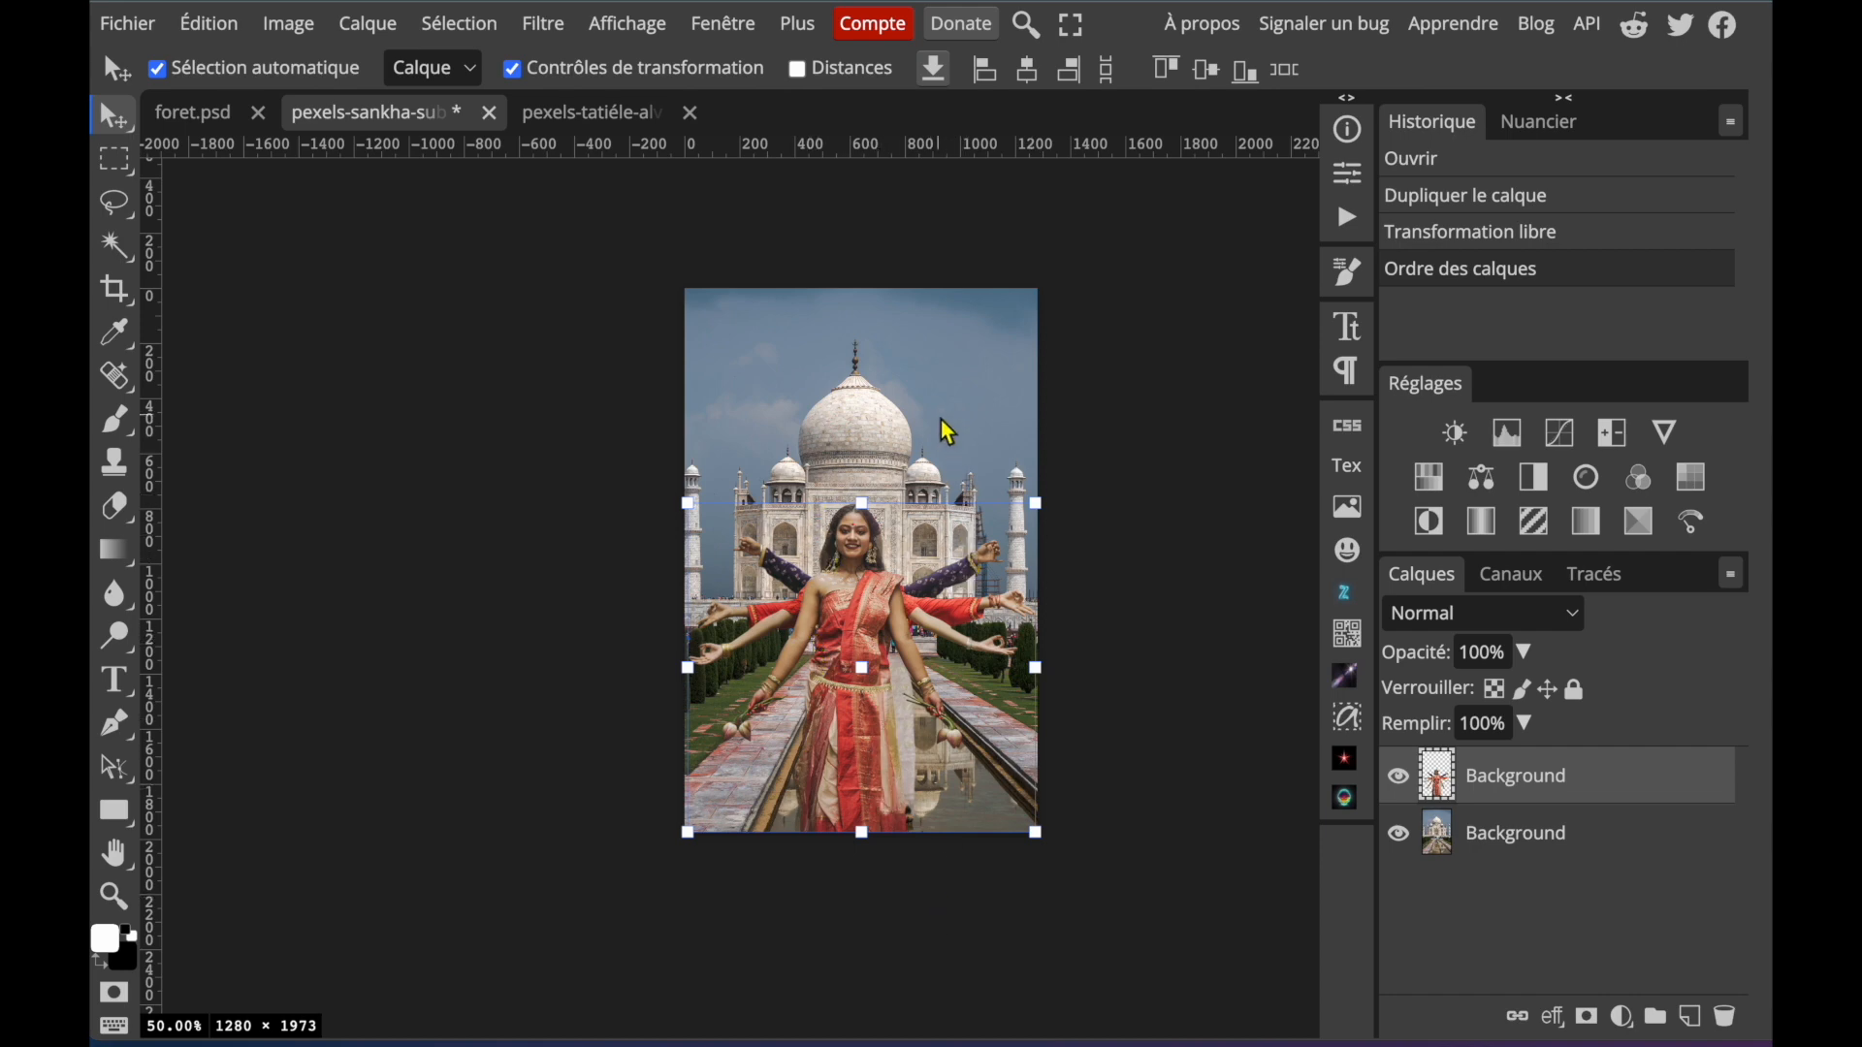
click(1562, 839)
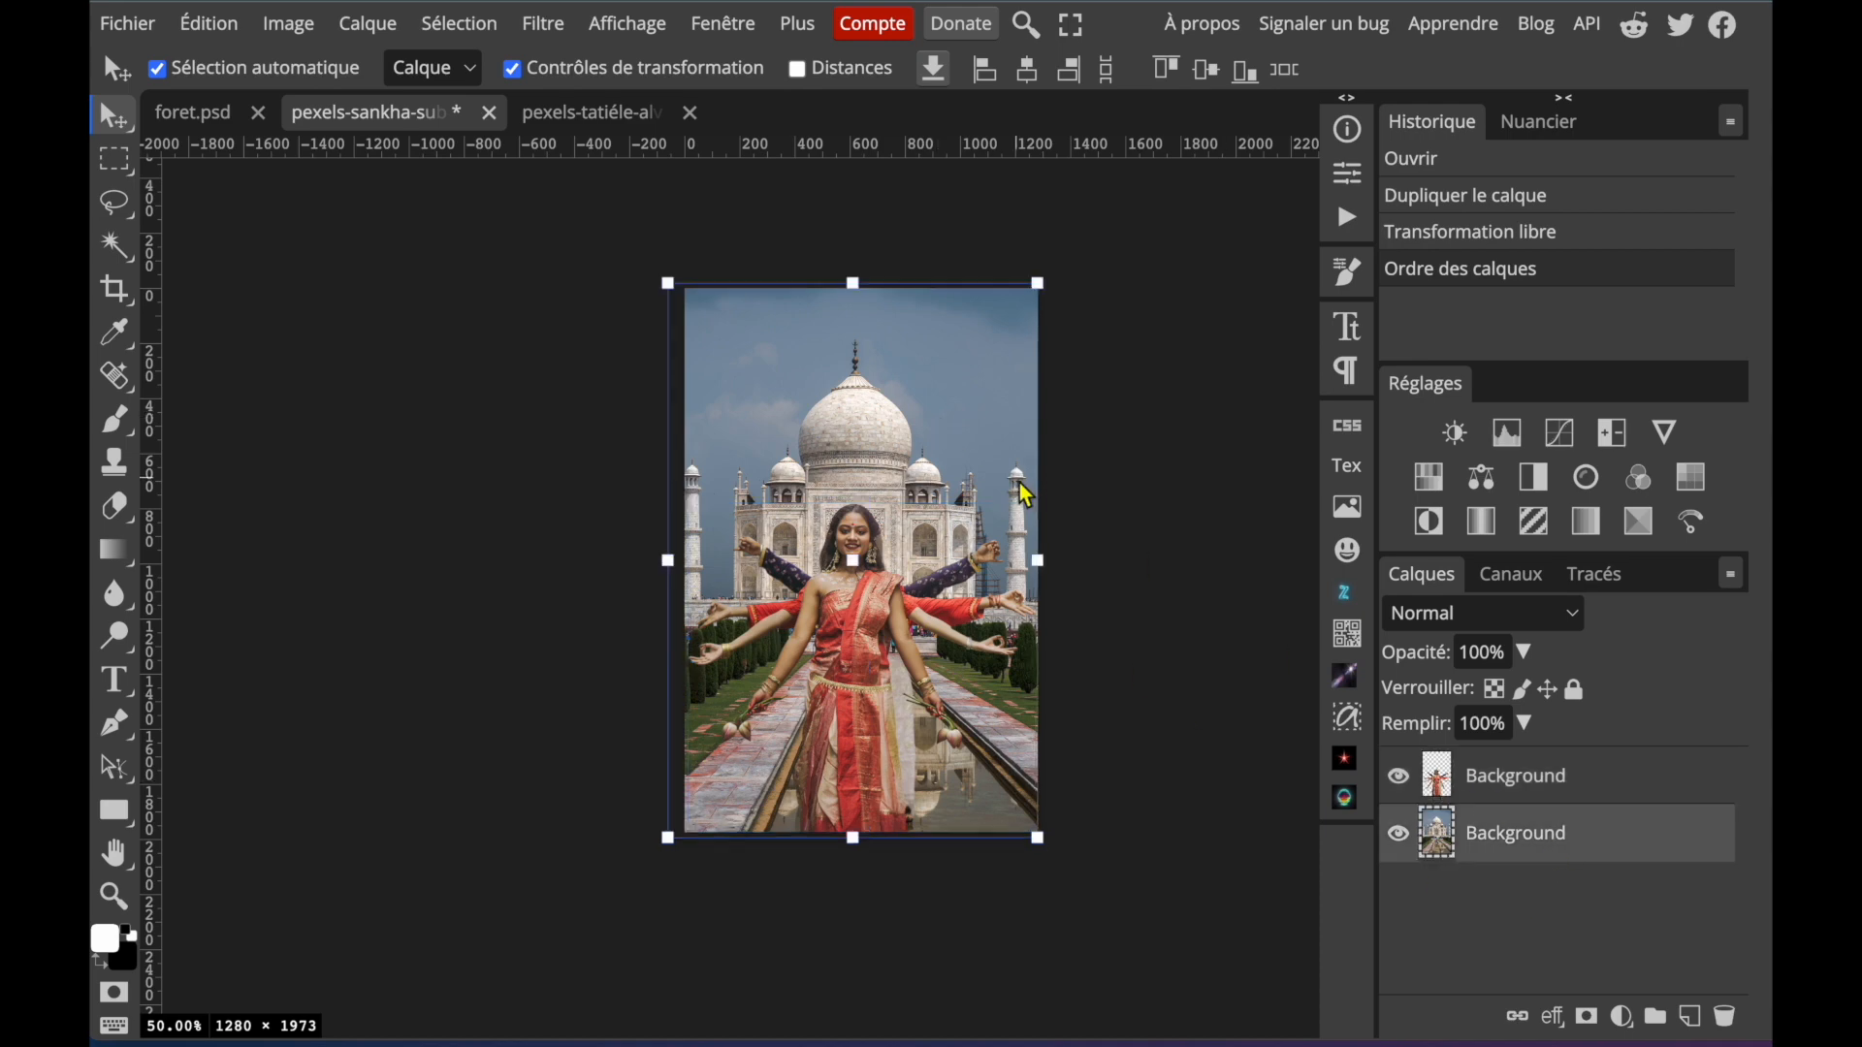
key(ctrl+f)
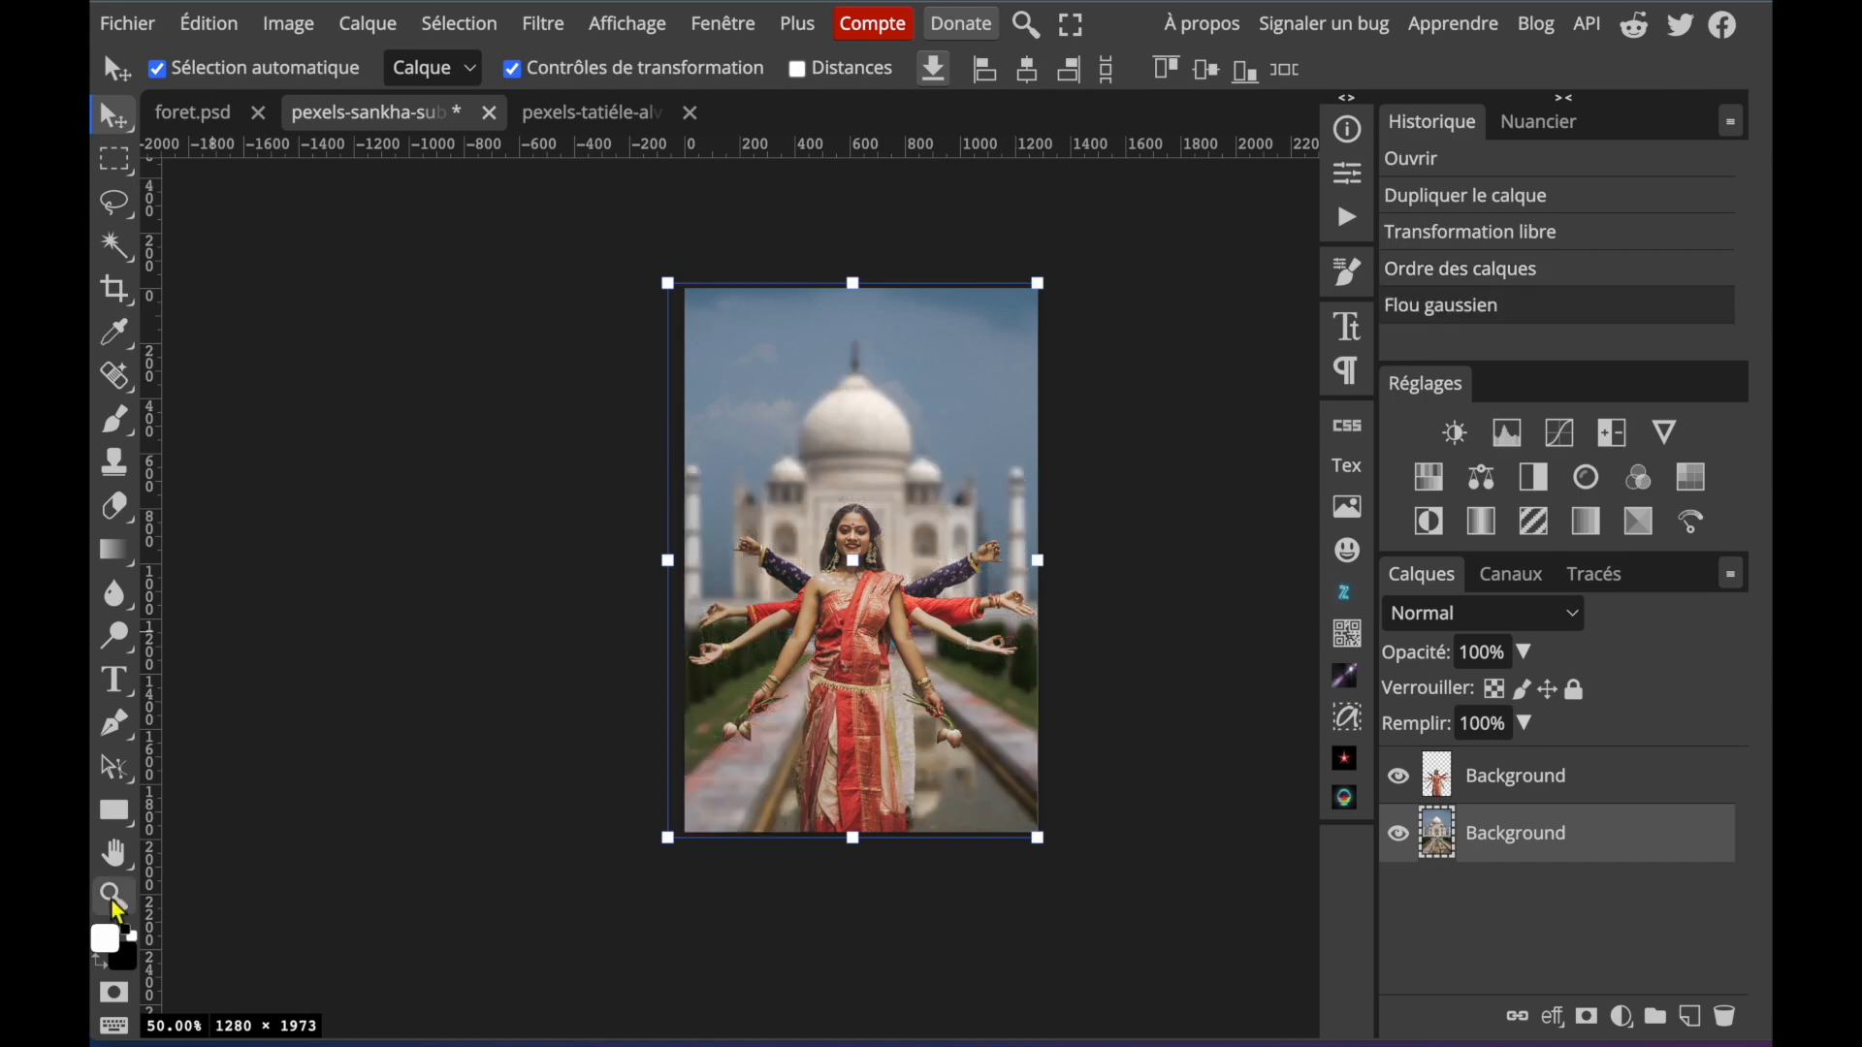
key(z)
click(488, 80)
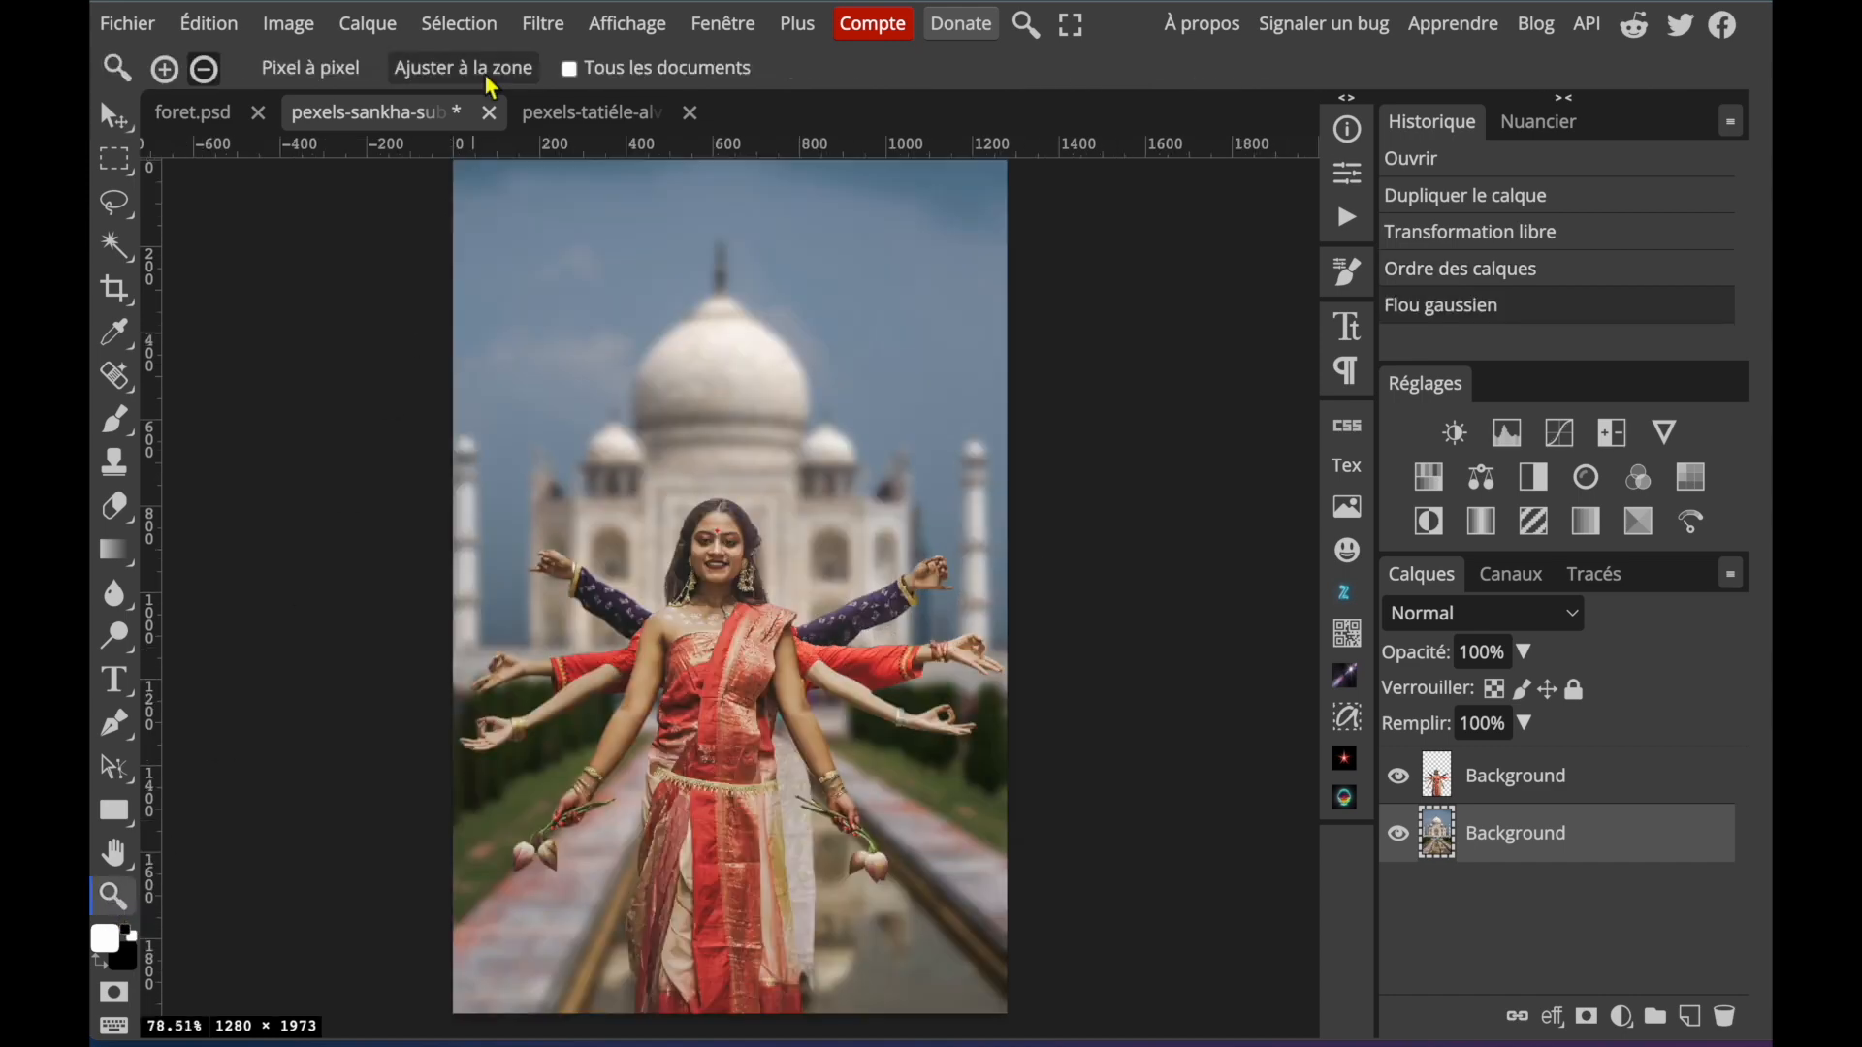
Duplicate the forest layer from foret.psd into the white-dress woman's document, placing it beneath her cutout and scaling it to 71.88%.
click(591, 113)
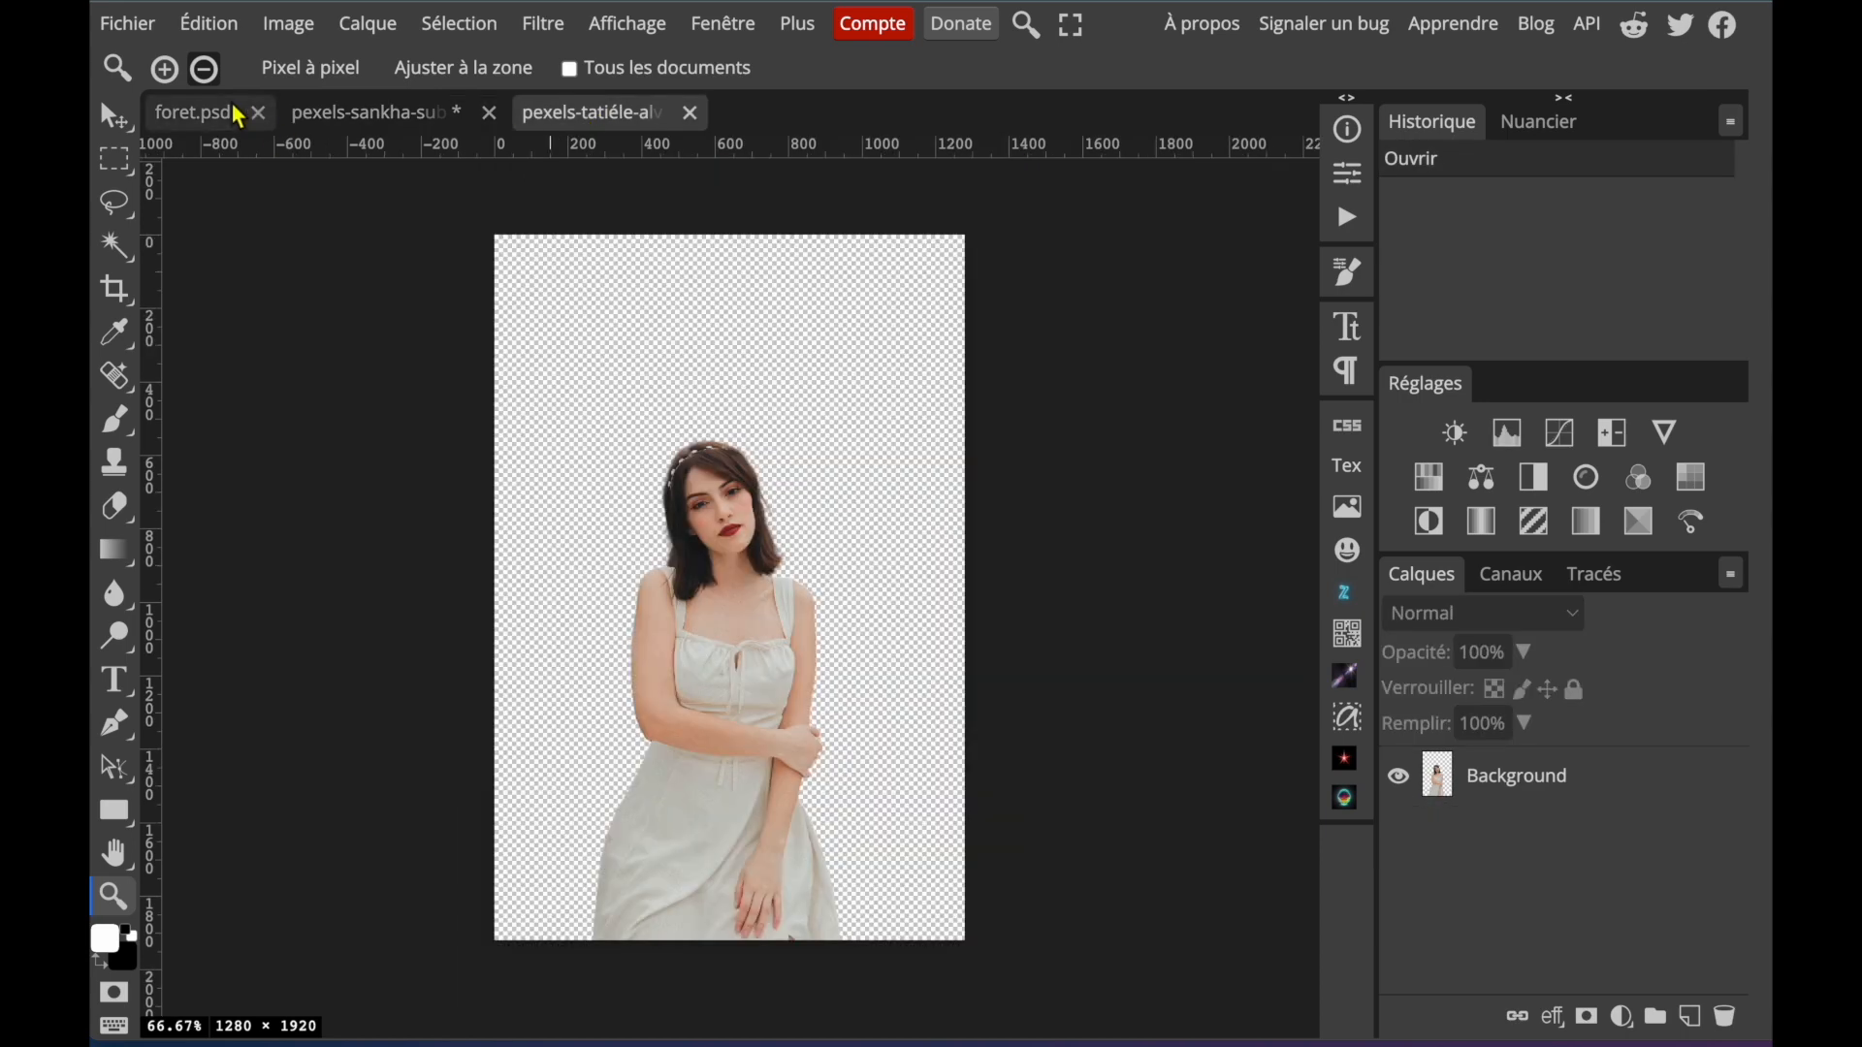
click(178, 117)
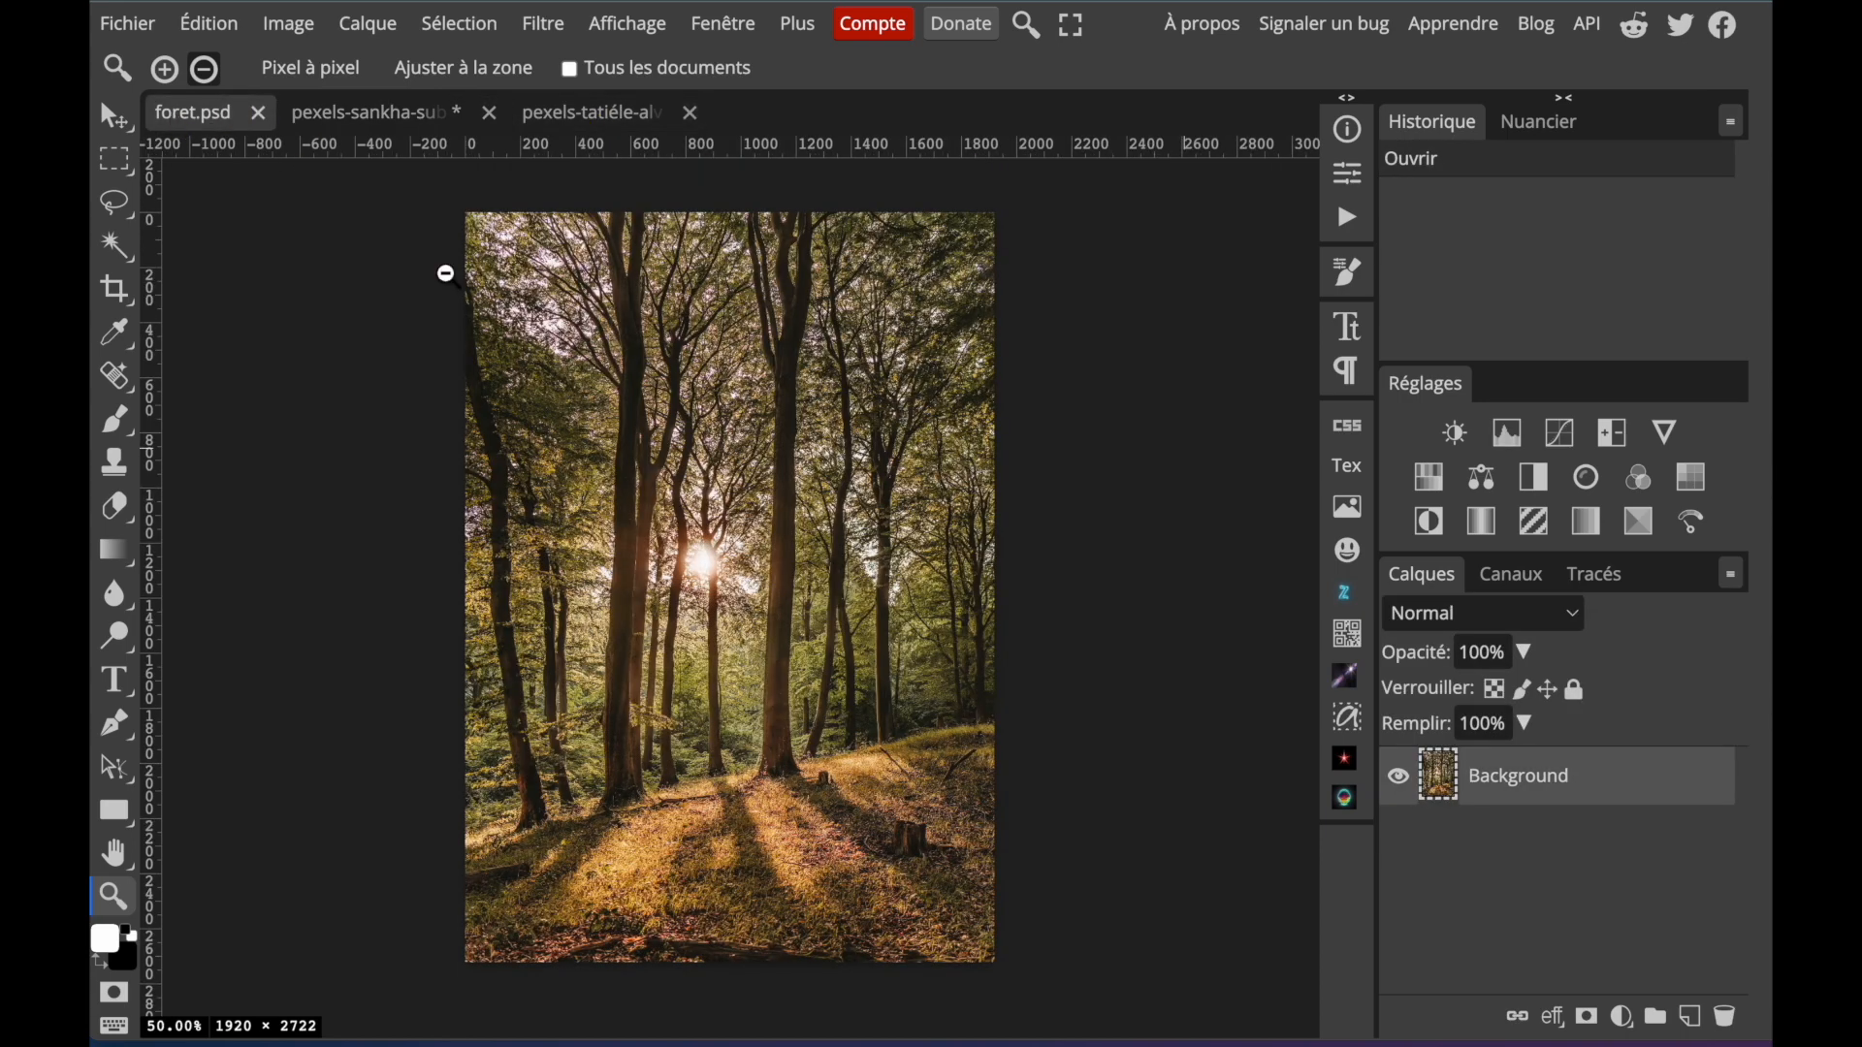
right_click(1479, 800)
click(1603, 184)
click(477, 293)
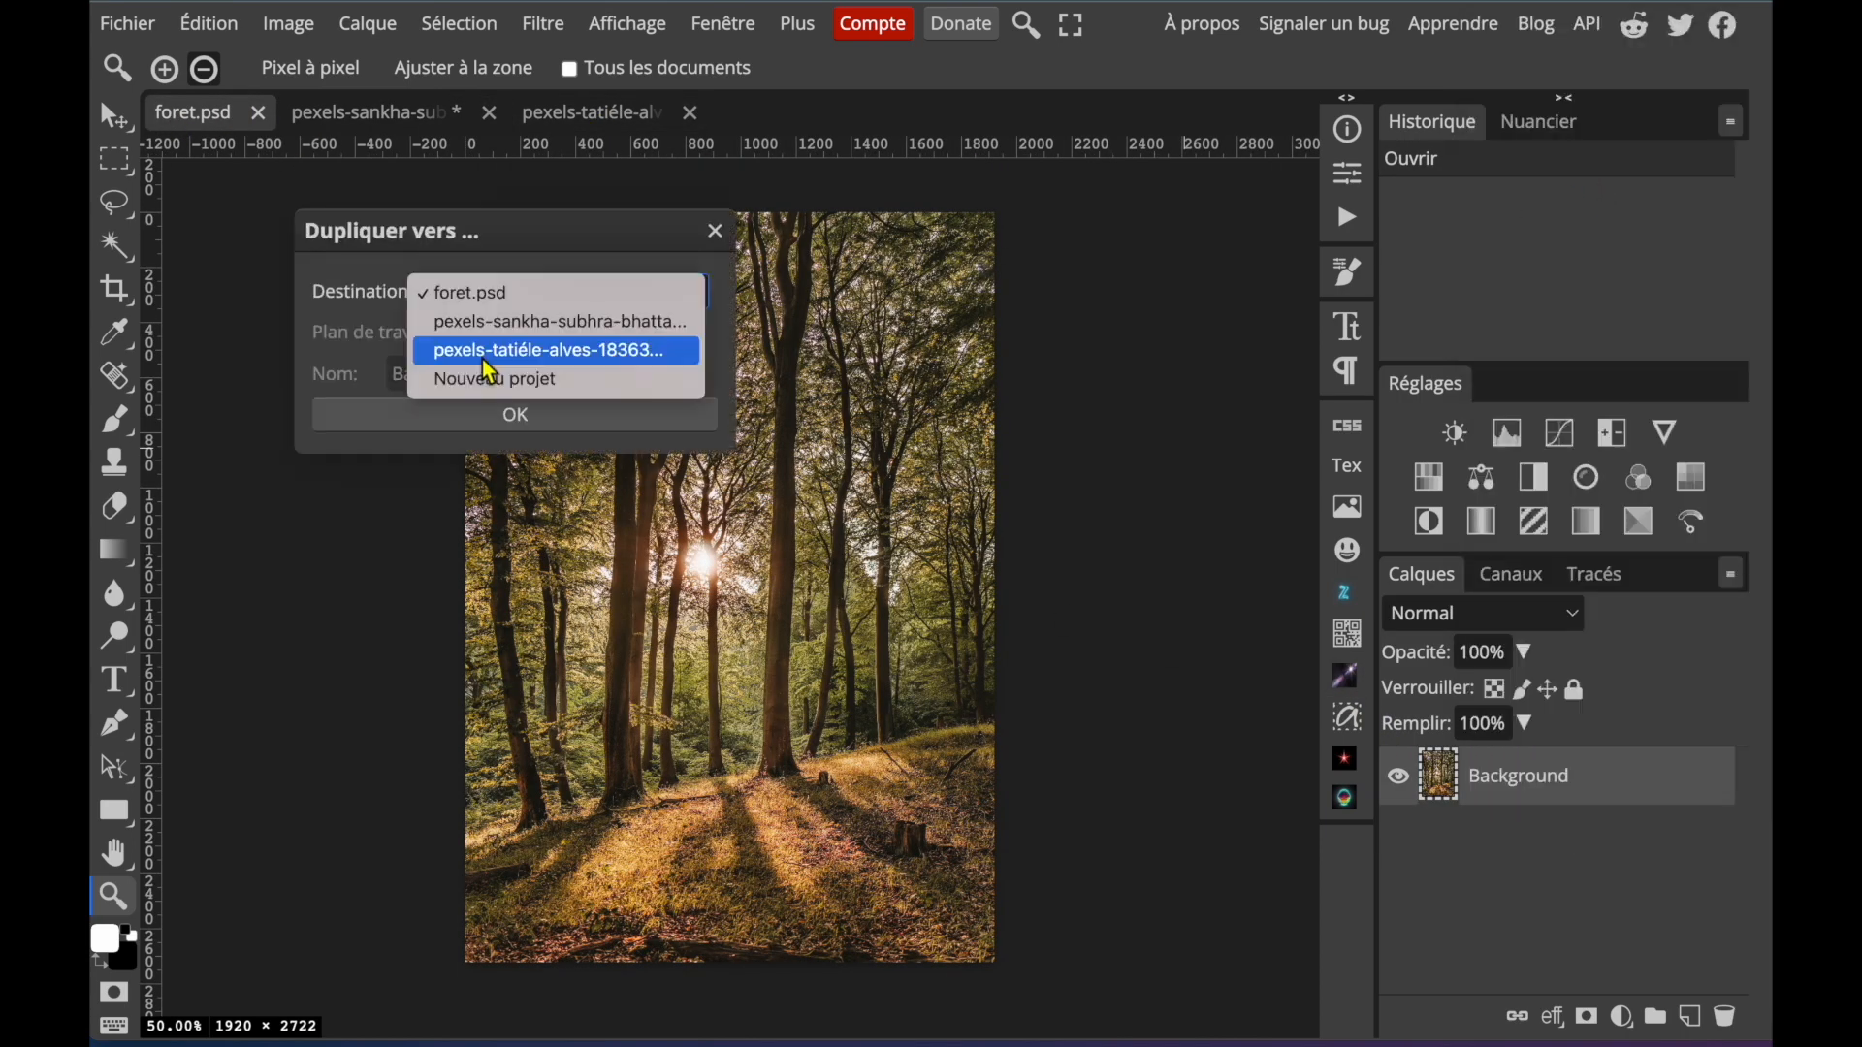
click(488, 357)
click(466, 417)
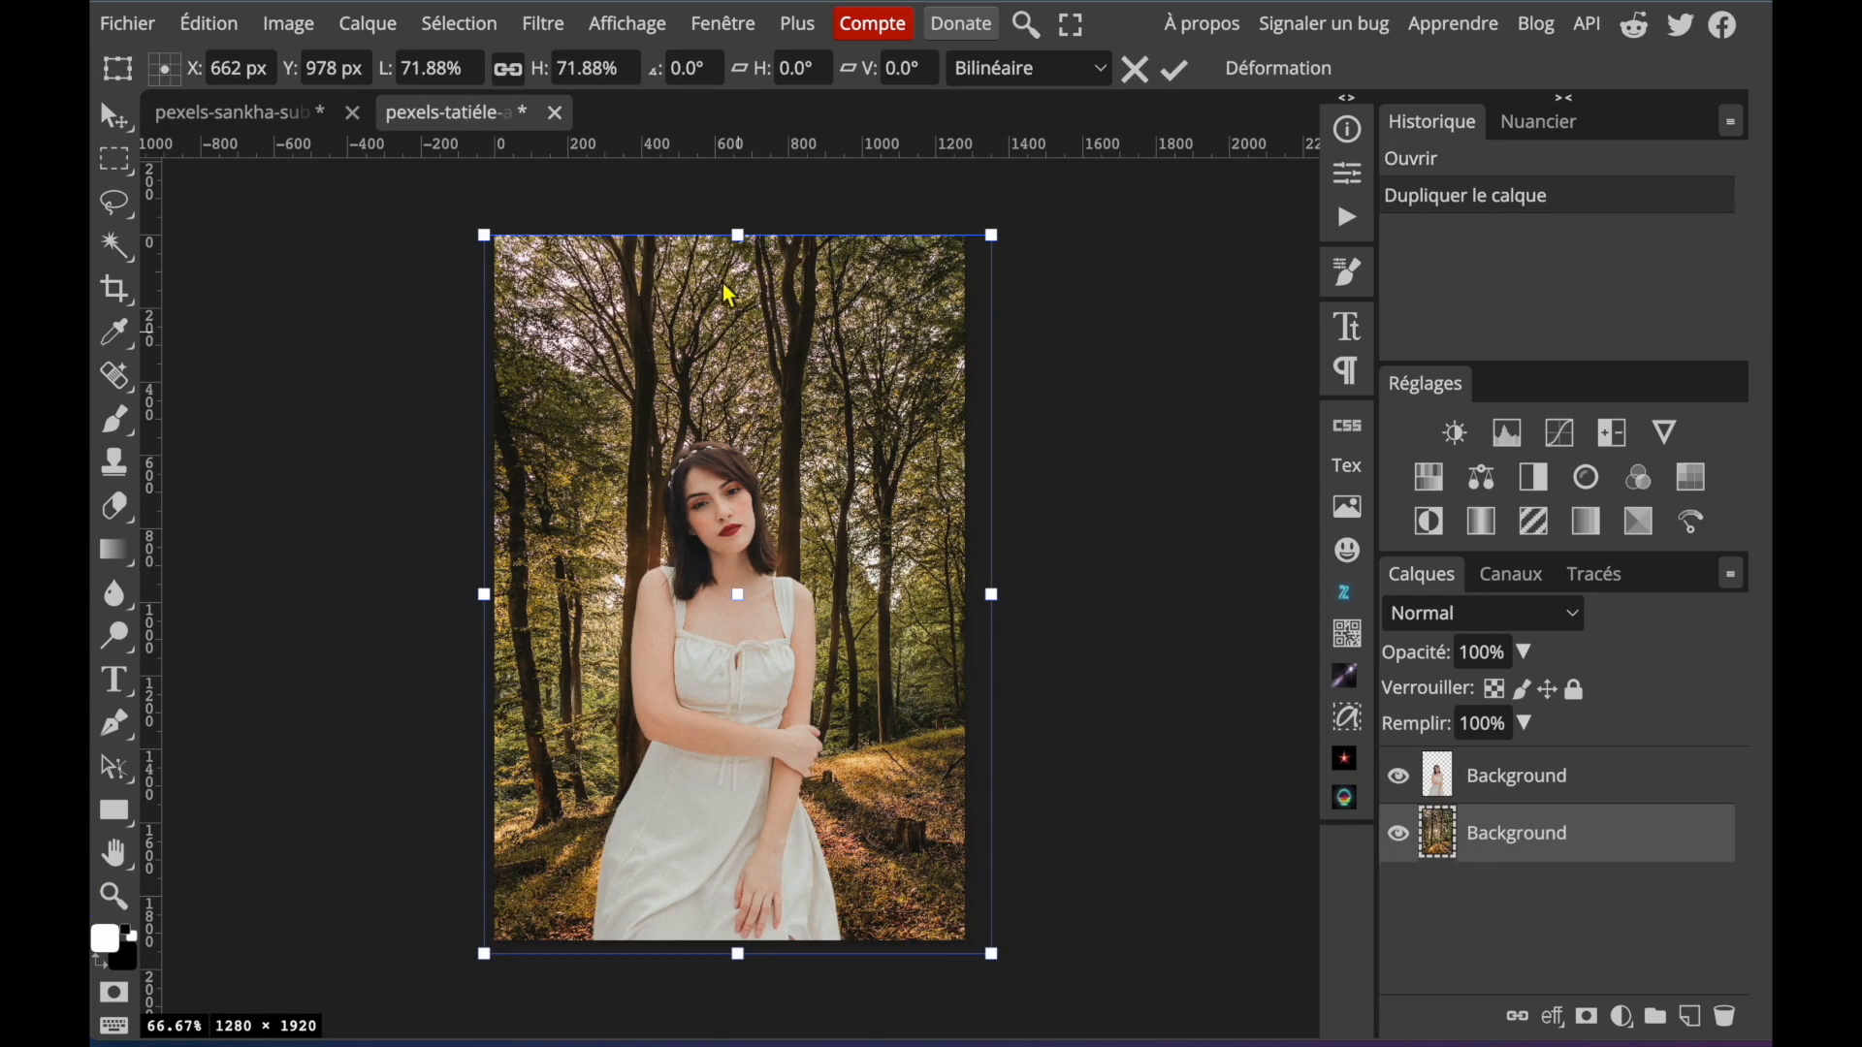
Reapply the last Gaussian blur to the forest layer and adjust the white-dress woman's cutout with Levels.
click(546, 27)
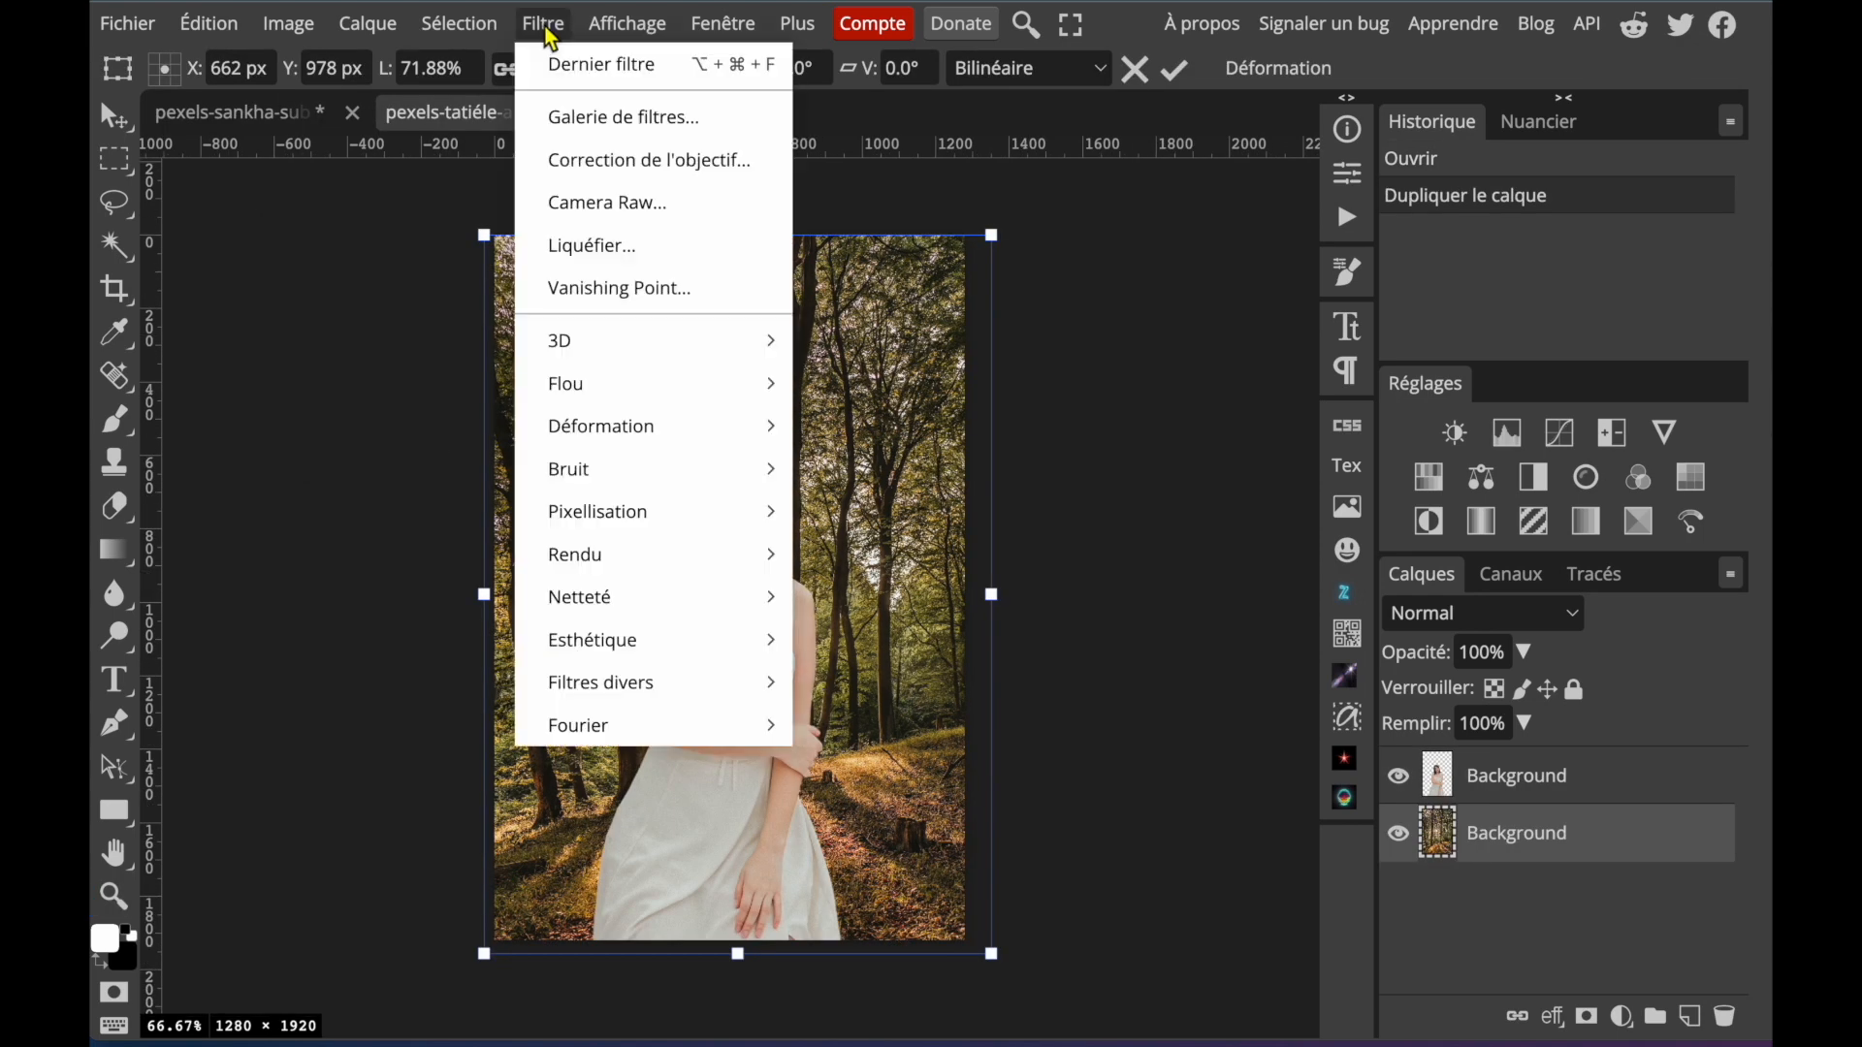
click(601, 64)
click(1604, 777)
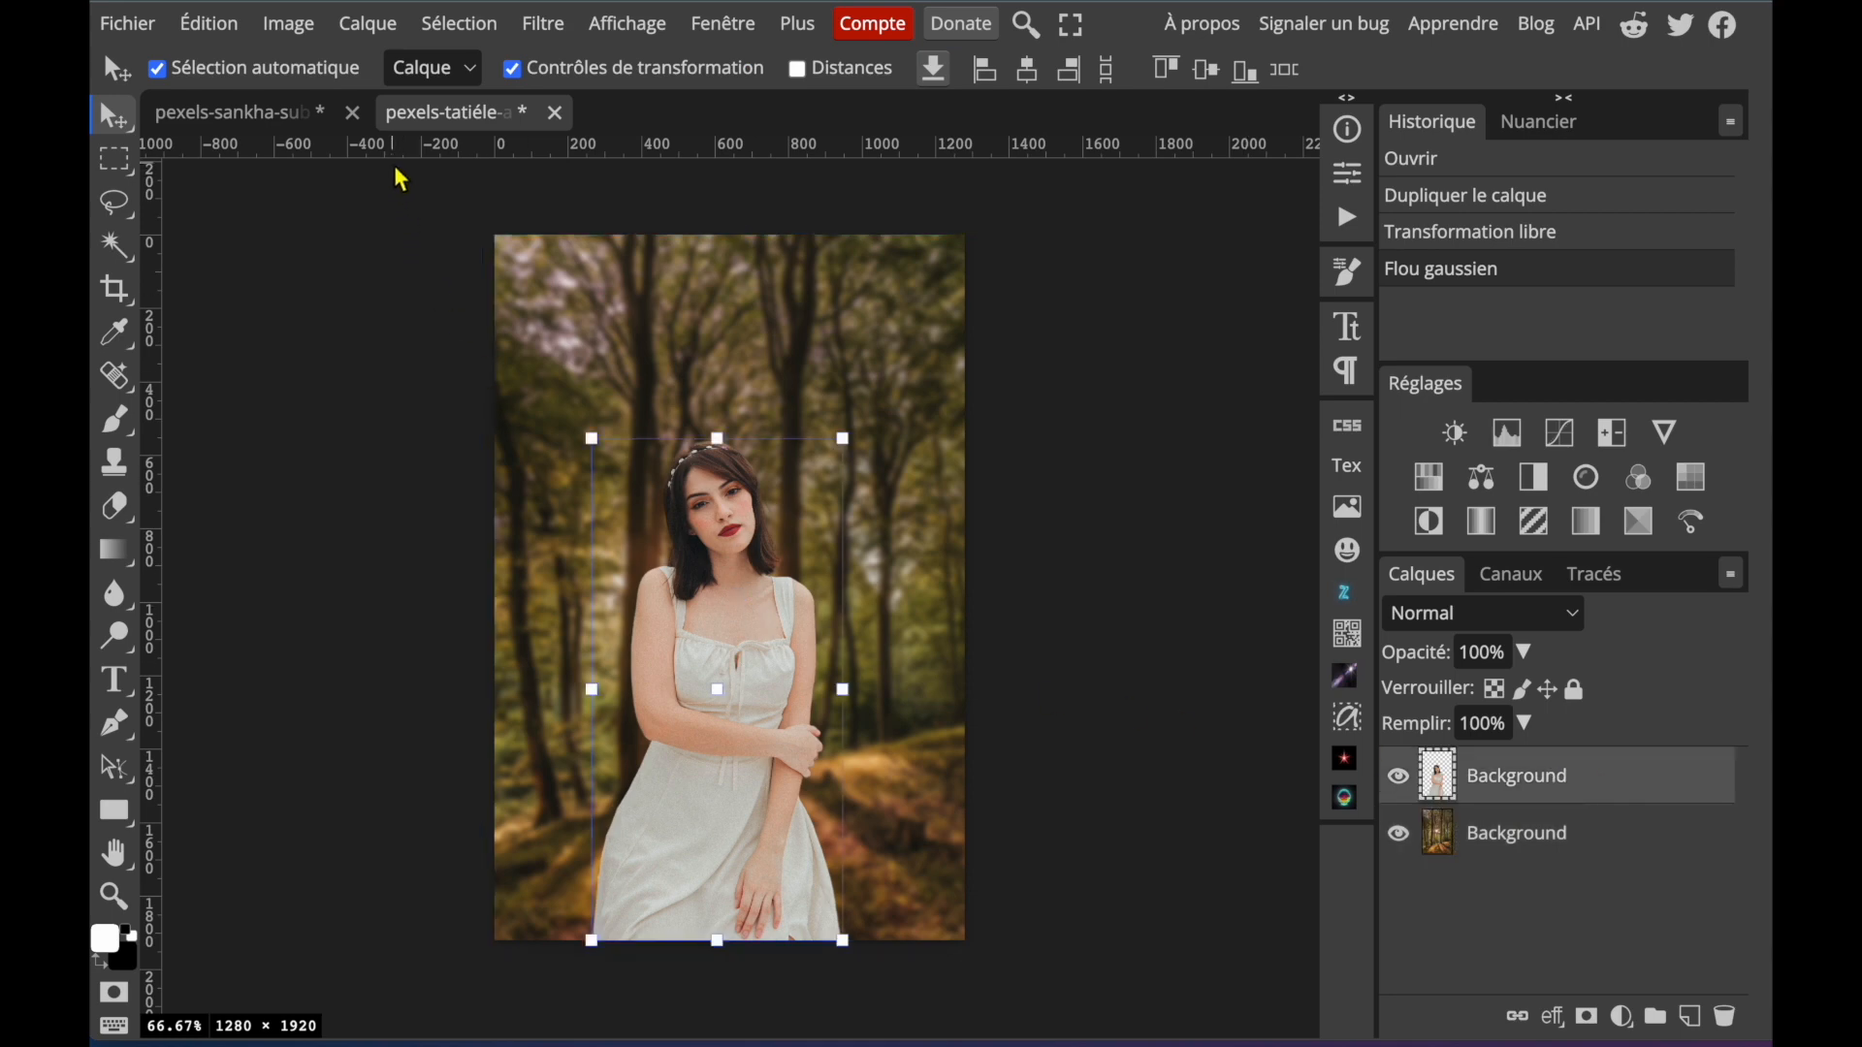
key(ctrl+l)
drag(1240, 490, 1234, 486)
key(Return)
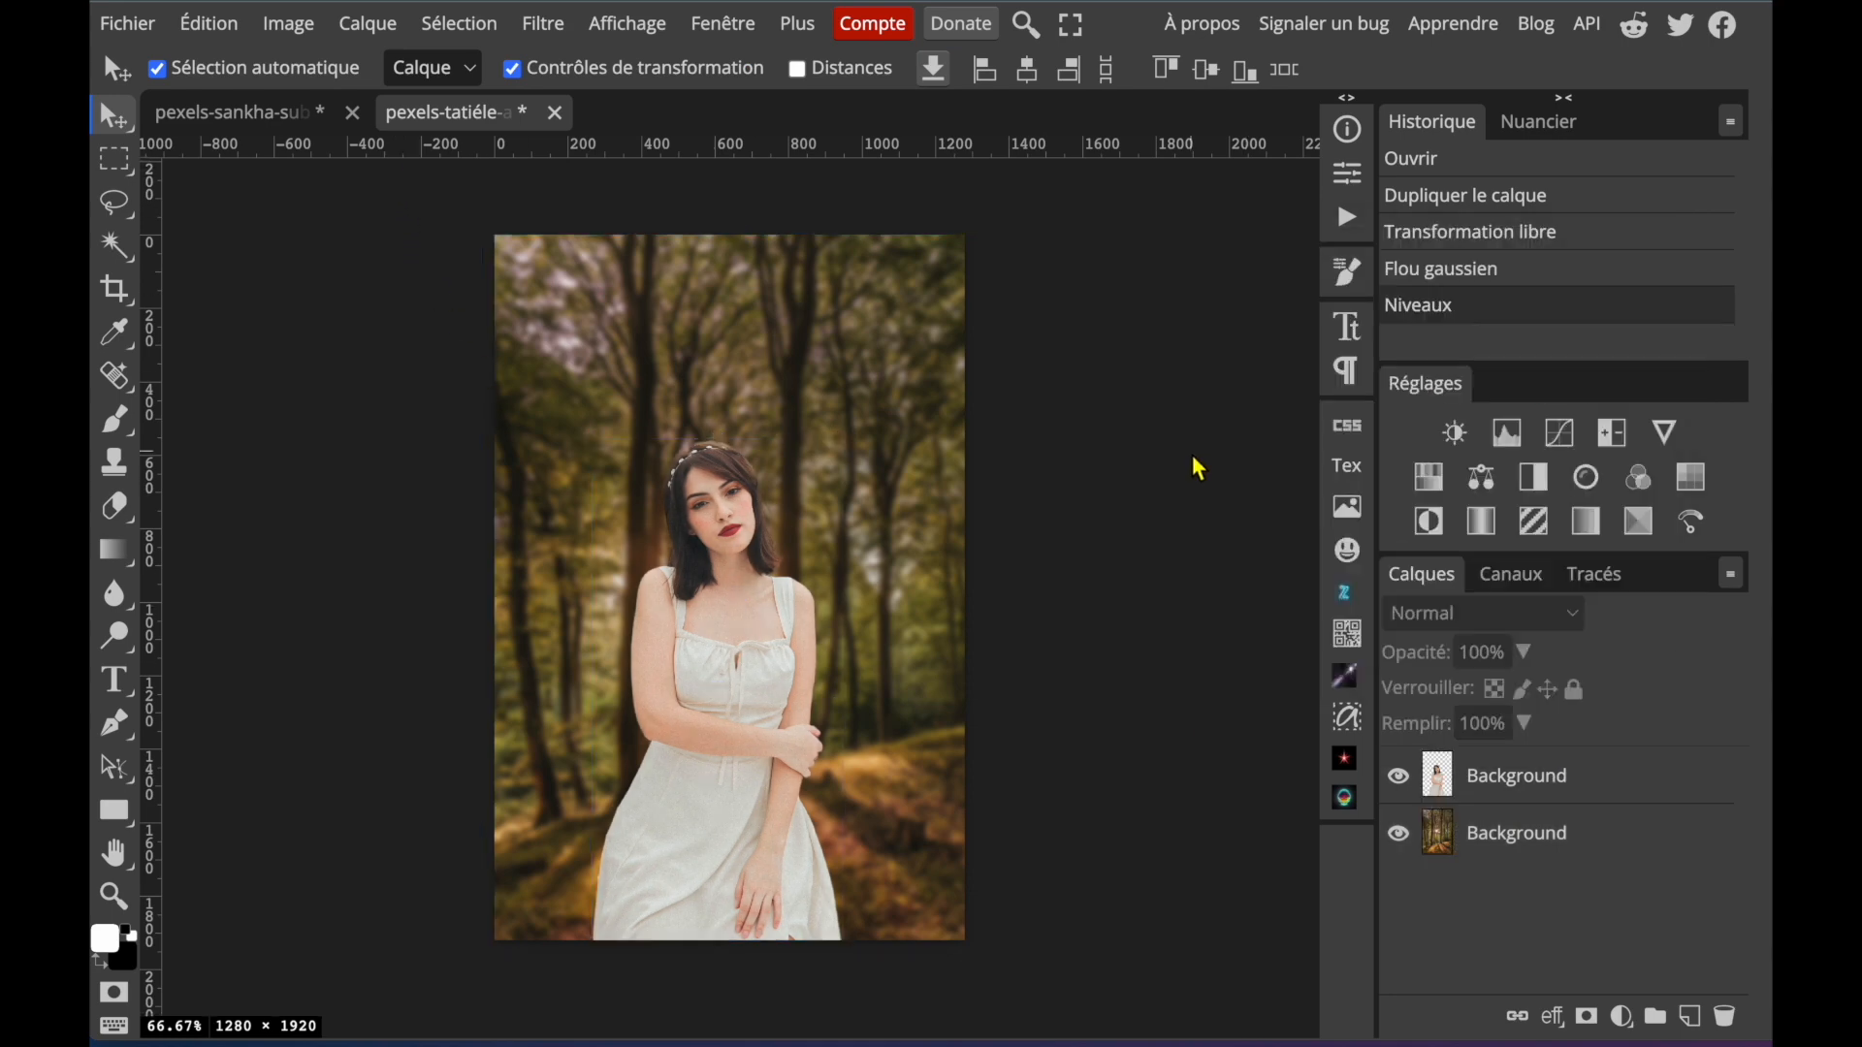